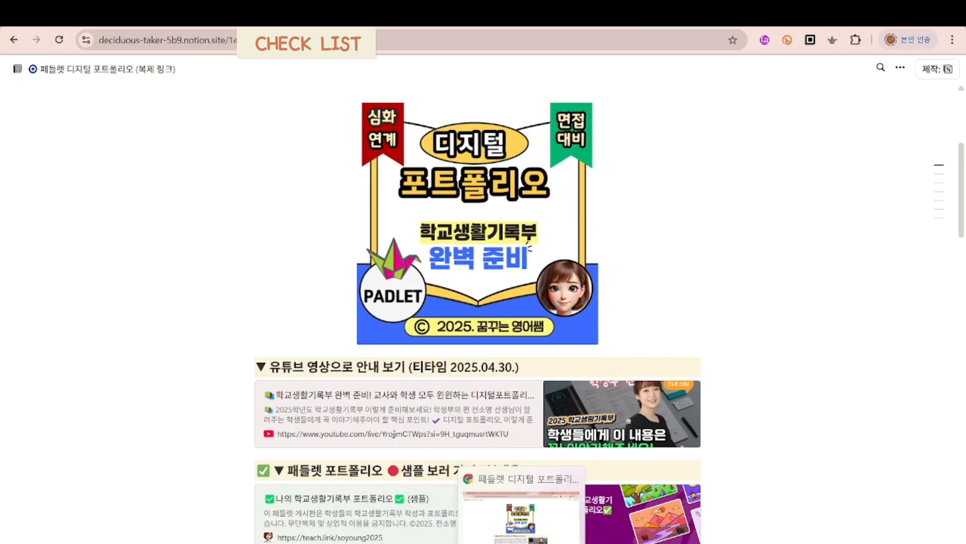
Step: Switch to the Padlet website and sign up with the existing Google account
{"action": "left_click", "coordinate": [493, 543]}
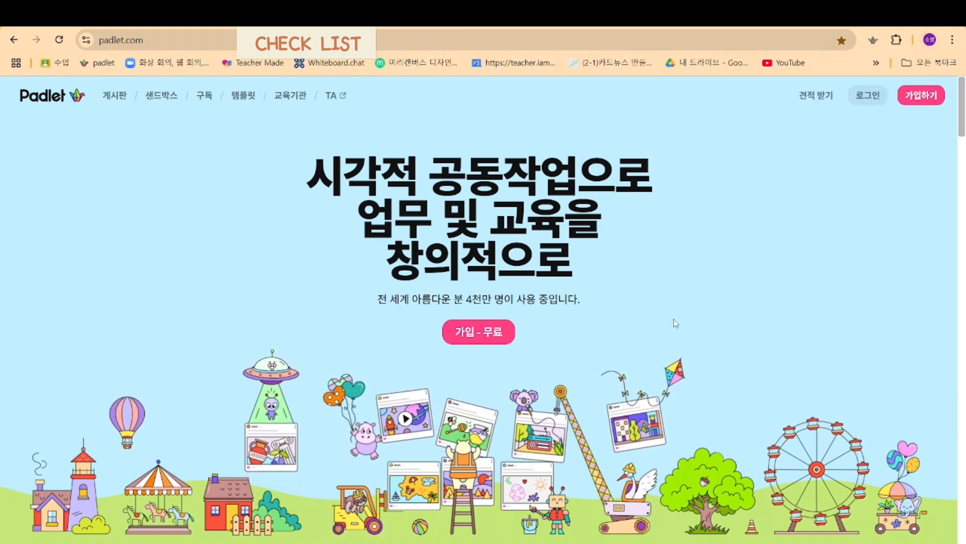
{"action": "left_click", "coordinate": [461, 341]}
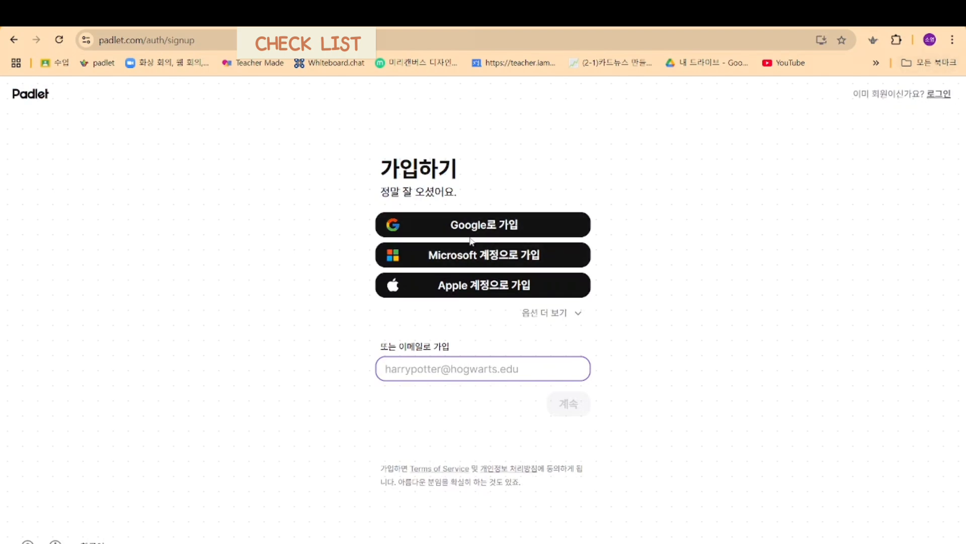
{"action": "left_click", "coordinate": [464, 229]}
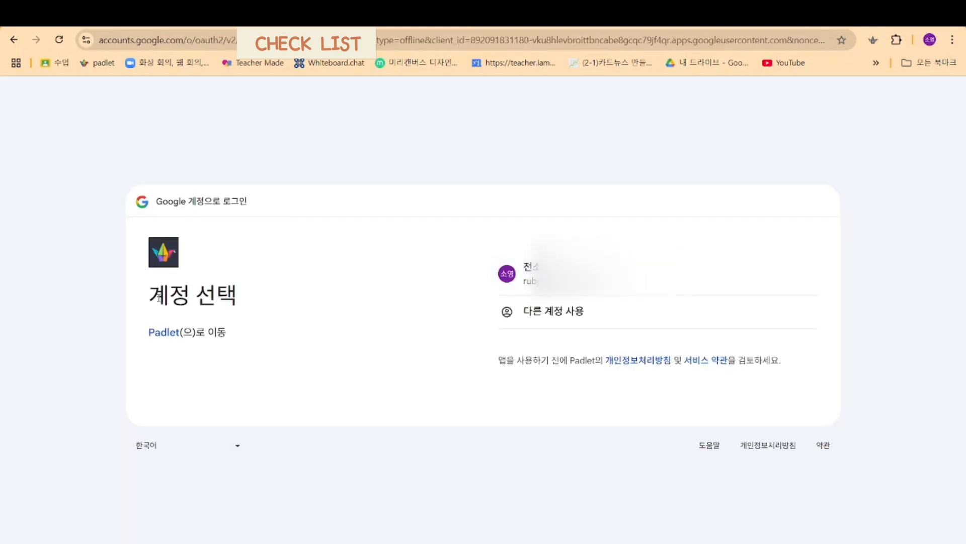
{"action": "left_click", "coordinate": [598, 274]}
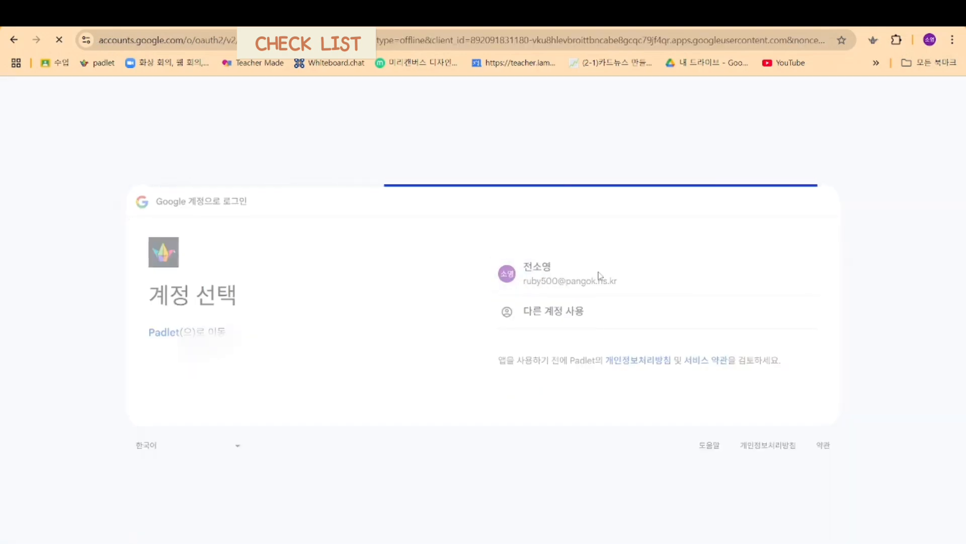
{"action": "left_click", "coordinate": [771, 409]}
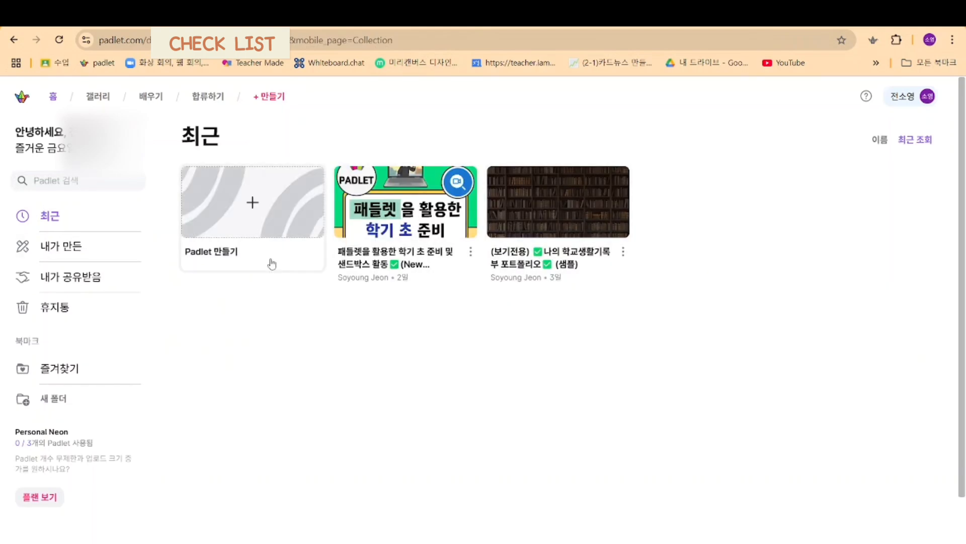
{"action": "left_click", "coordinate": [87, 253]}
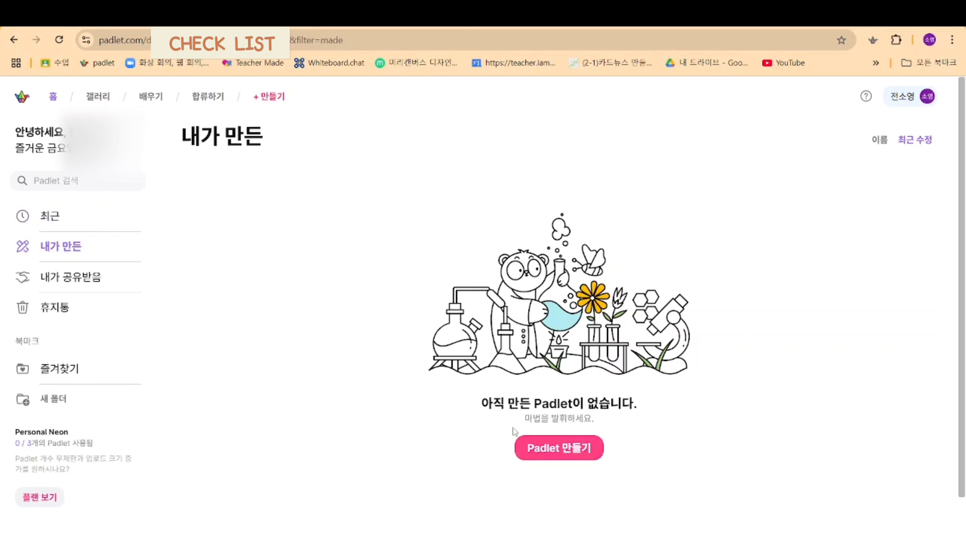
{"action": "left_click", "coordinate": [355, 43]}
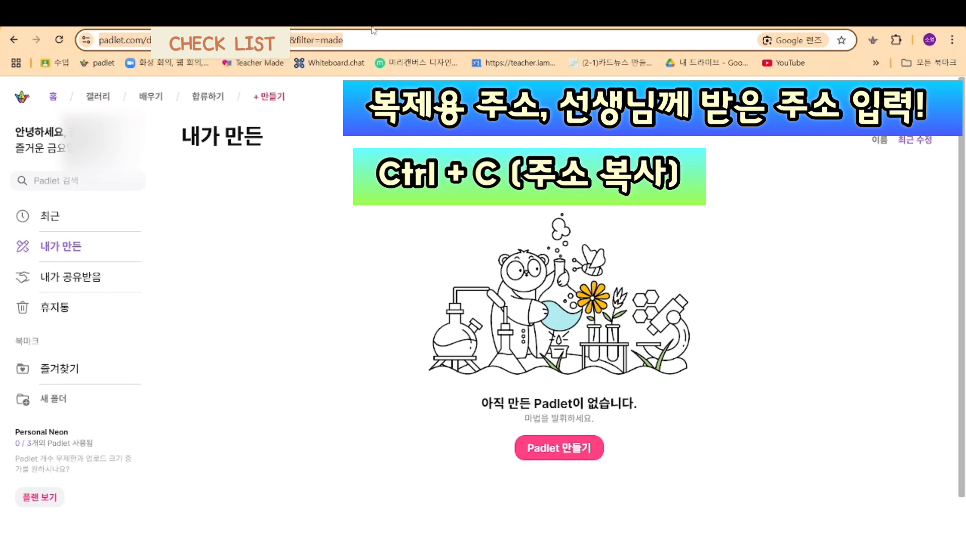
{"action": "type", "text": "https://teach.link/copy/j003you"}
{"action": "key", "text": "Return"}
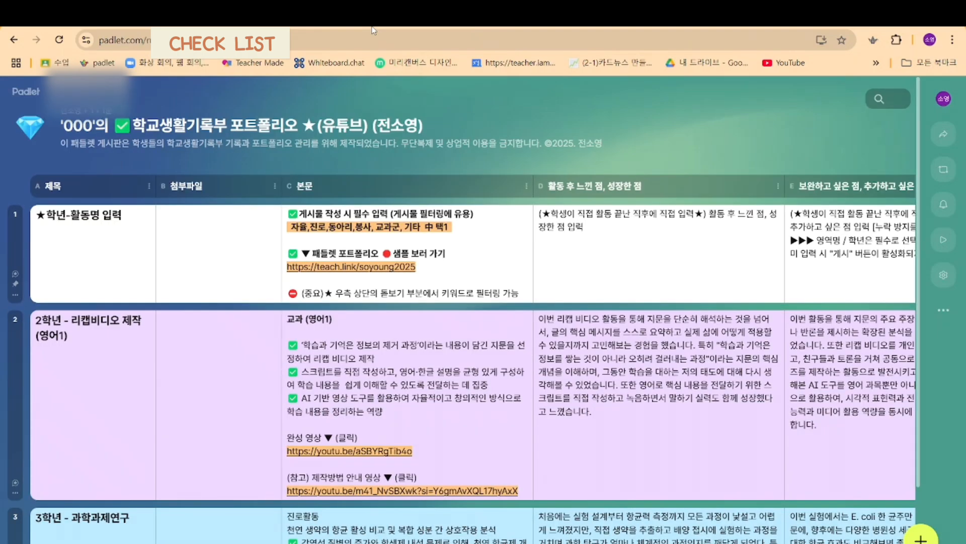
{"action": "scroll", "coordinate": [430, 179], "scroll_direction": "down", "scroll_amount": 3}
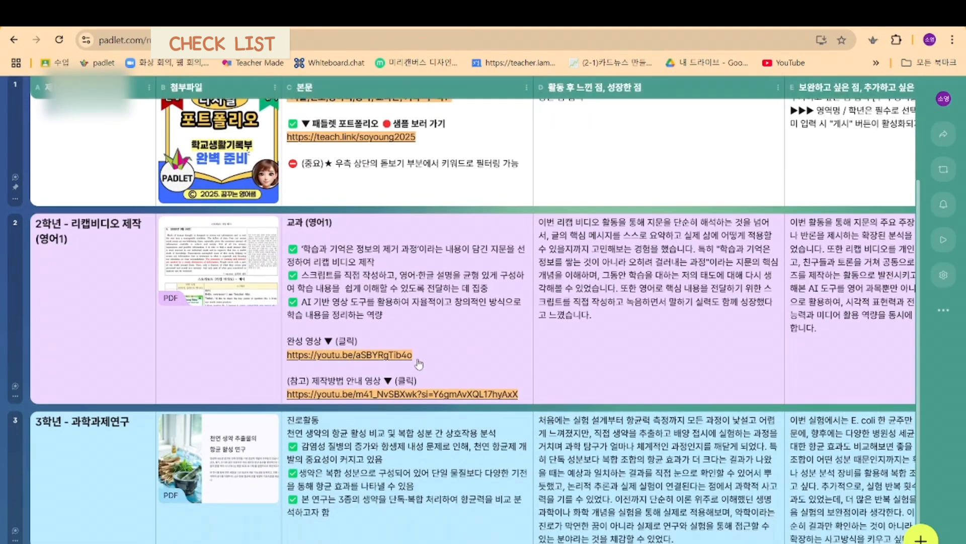
{"action": "scroll", "coordinate": [419, 364], "scroll_direction": "up", "scroll_amount": 3}
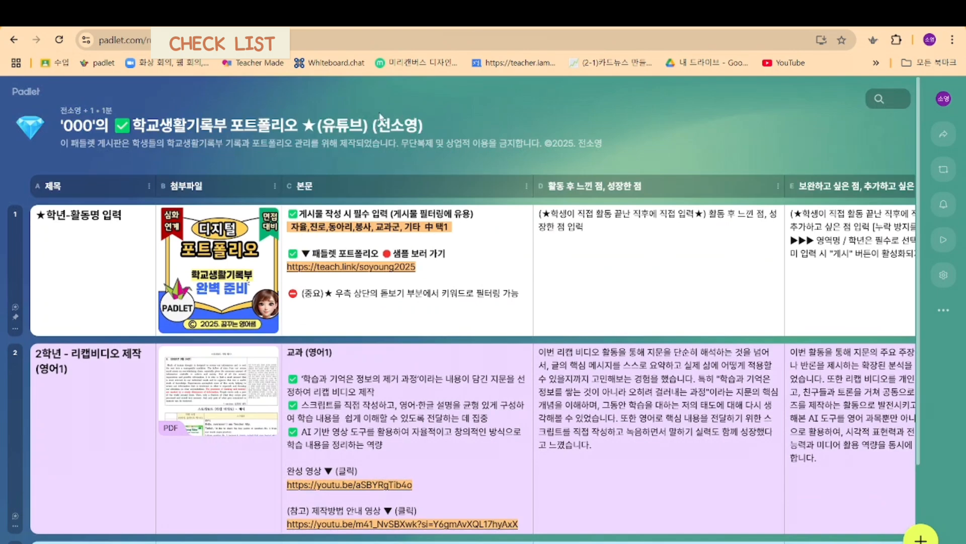
Step: Open the board title for editing and remove both parenthesised suffixes after the ★
{"action": "left_click", "coordinate": [157, 129]}
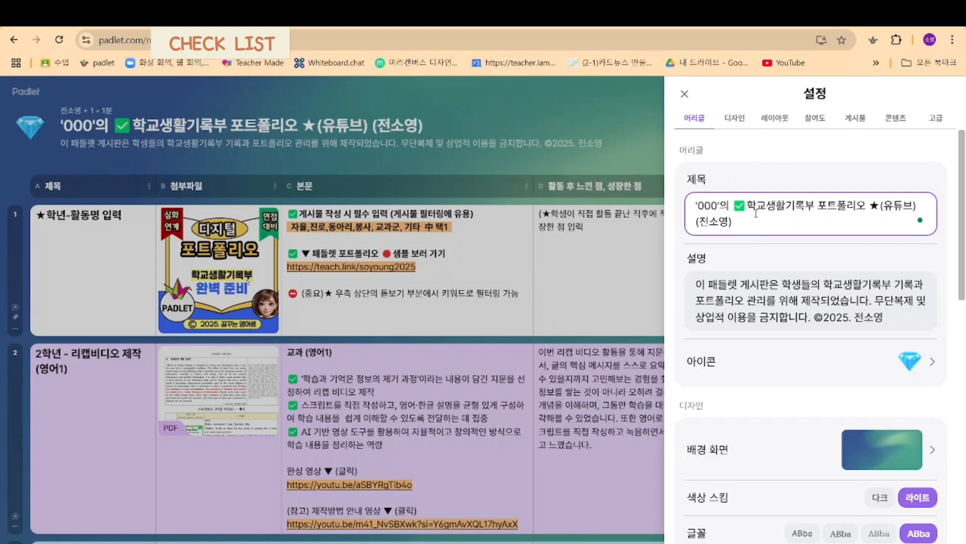
{"action": "key", "text": "BackSpace"}
{"action": "key", "text": "BackSpace"}
{"action": "key", "text": "BackSpace"}
{"action": "key", "text": "BackSpace"}
{"action": "key", "text": "BackSpace"}
{"action": "key", "text": "BackSpace"}
{"action": "key", "text": "BackSpace"}
{"action": "key", "text": "BackSpace"}
{"action": "key", "text": "BackSpace"}
{"action": "key", "text": "BackSpace"}
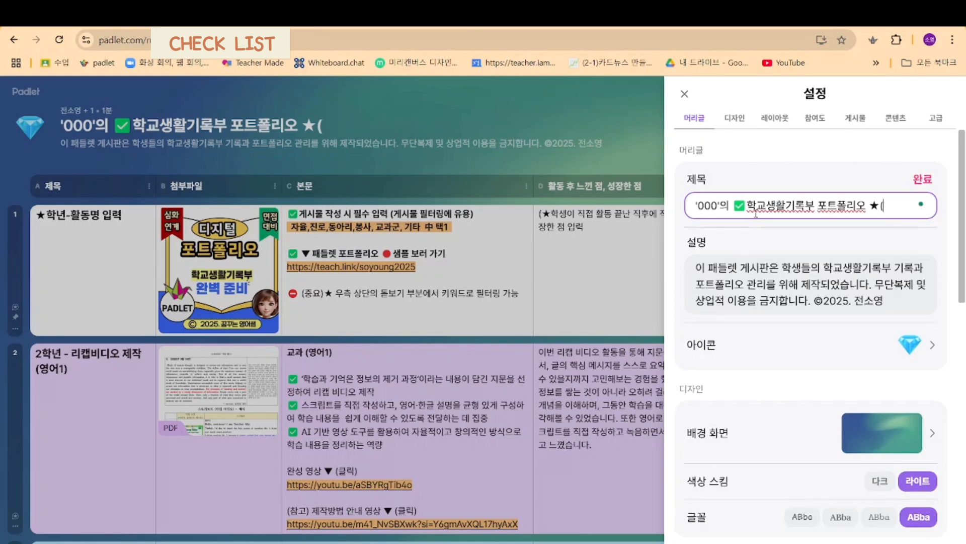
{"action": "key", "text": "BackSpace"}
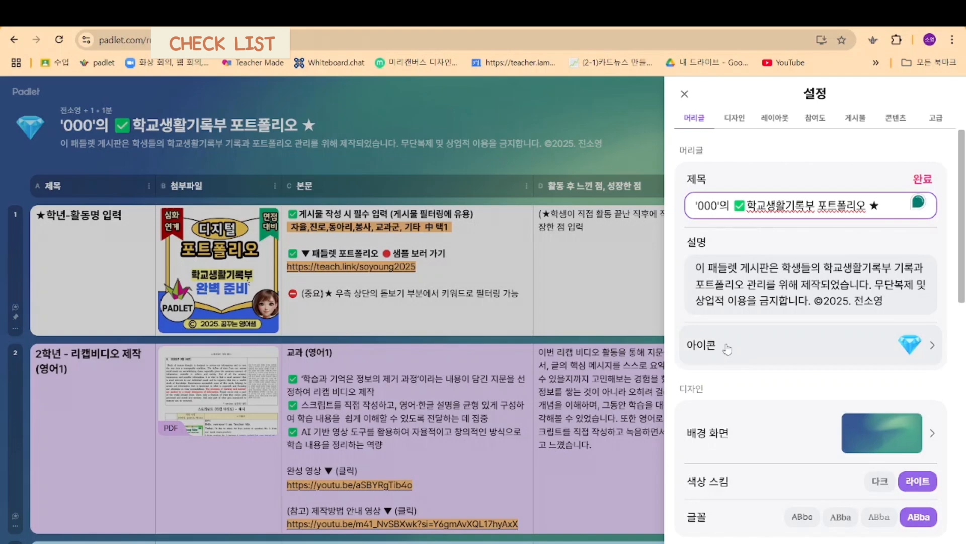
Step: Replace the 000 placeholder in the board title with 아이유, save the title and close the settings
{"action": "key", "text": "BackSpace"}
{"action": "key", "text": "BackSpace"}
{"action": "key", "text": "BackSpace"}
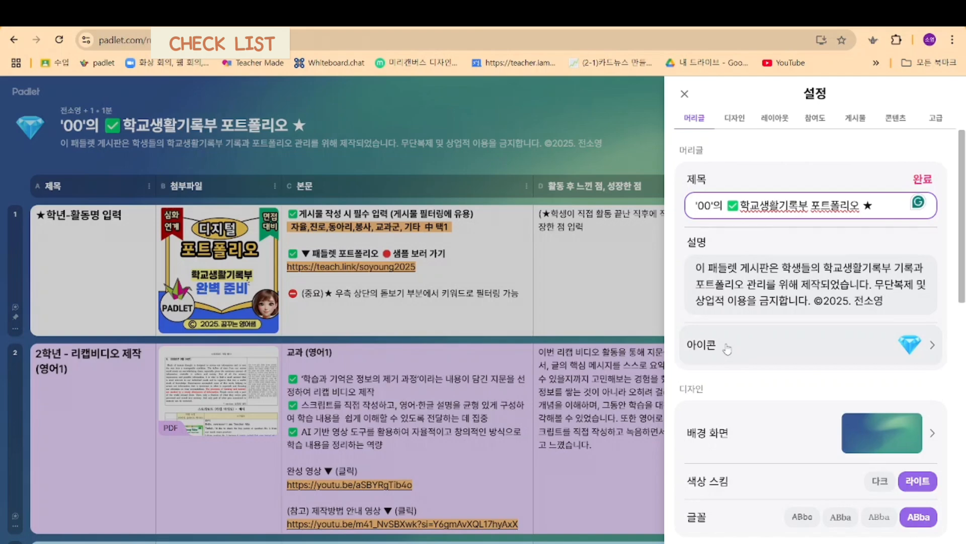
{"action": "type", "text": "dk"}
{"action": "key", "text": "BackSpace"}
{"action": "key", "text": "BackSpace"}
{"action": "type", "text": "아이유"}
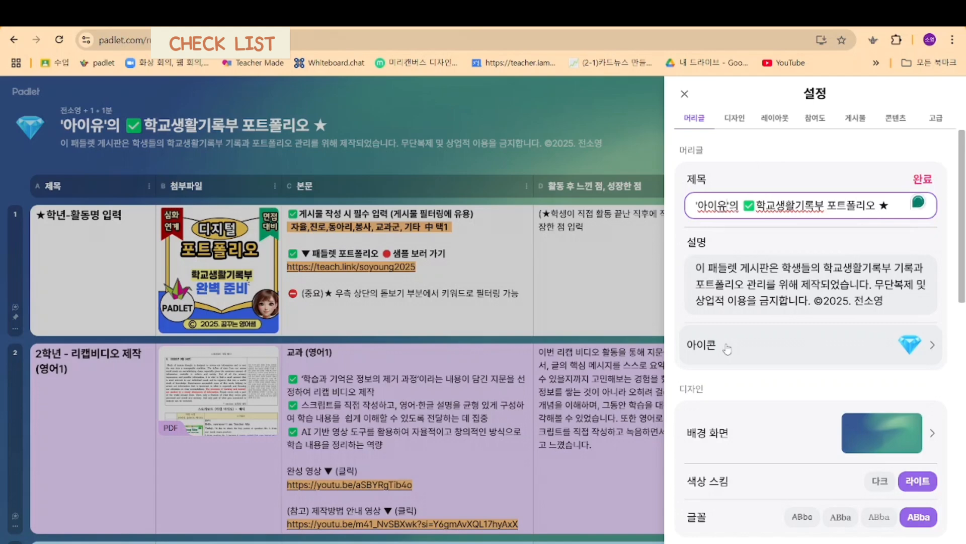
{"action": "left_click", "coordinate": [922, 180]}
{"action": "left_click", "coordinate": [629, 133]}
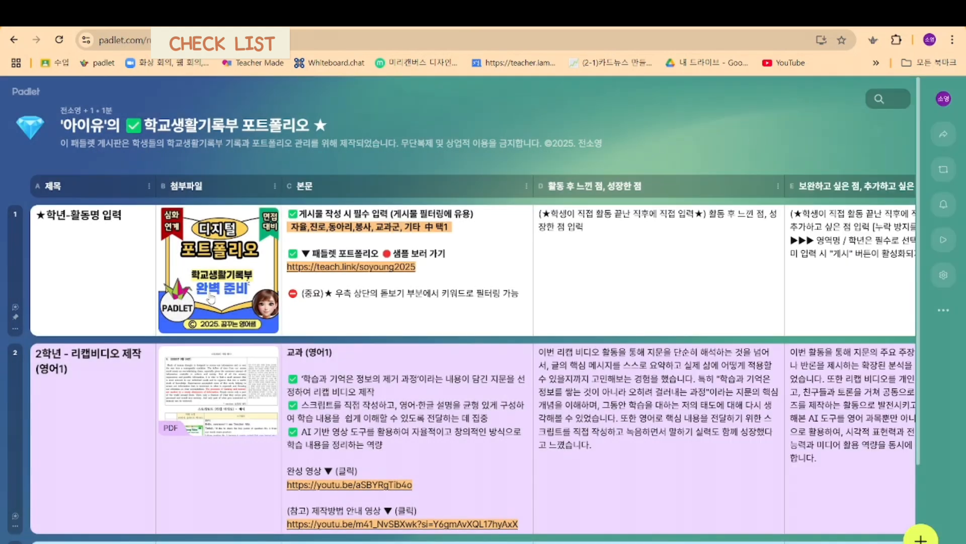
Step: Delete the pinned instruction post "★학년-활동명 입력" from the board
{"action": "scroll", "coordinate": [700, 311], "scroll_direction": "down", "scroll_amount": 3}
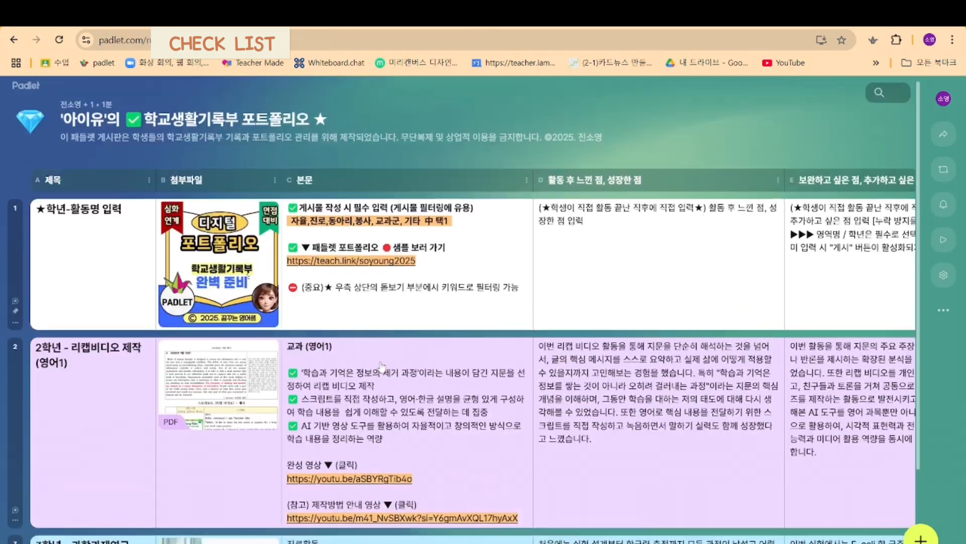
{"action": "scroll", "coordinate": [382, 370], "scroll_direction": "up", "scroll_amount": 3}
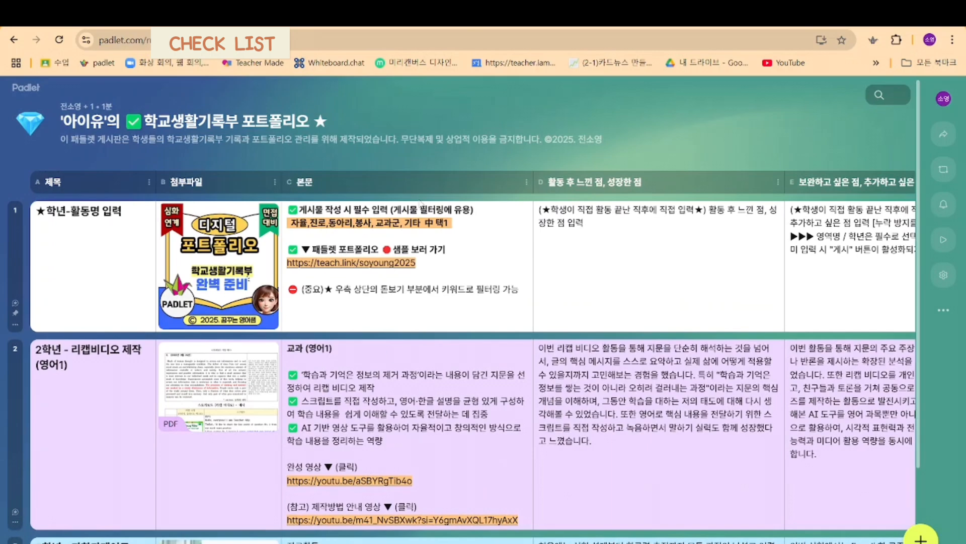
{"action": "scroll", "coordinate": [68, 429], "scroll_direction": "down", "scroll_amount": 1}
{"action": "scroll", "coordinate": [68, 429], "scroll_direction": "down", "scroll_amount": 2}
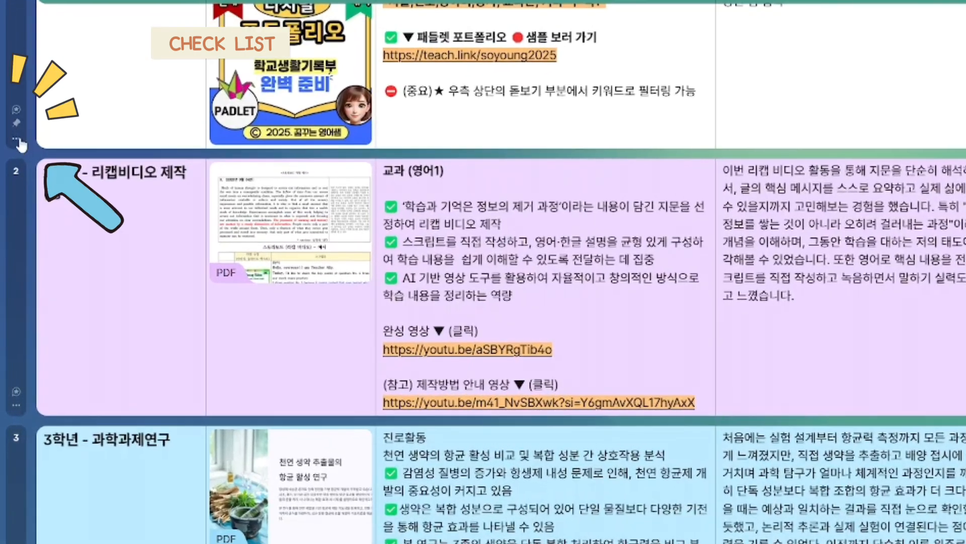
{"action": "left_click", "coordinate": [14, 138]}
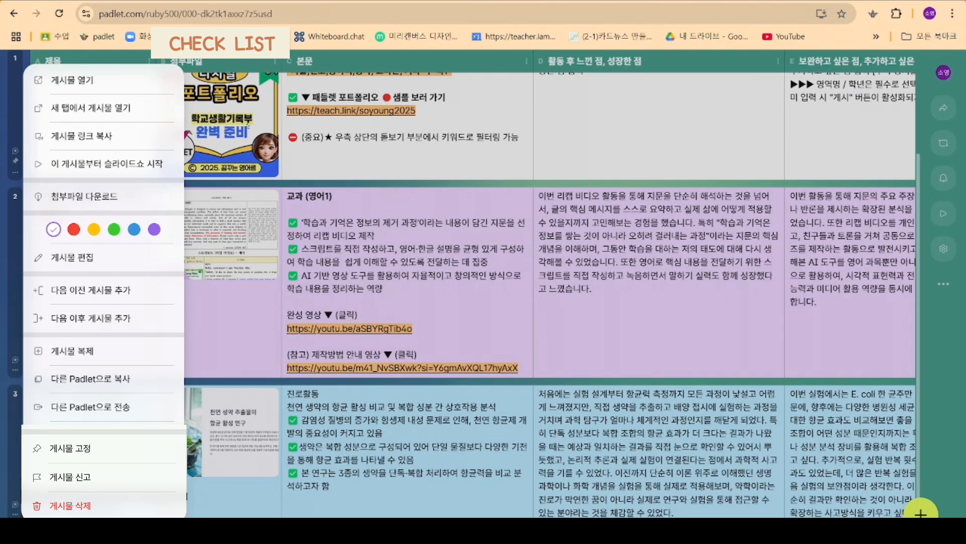
{"action": "left_click", "coordinate": [101, 505]}
{"action": "left_click", "coordinate": [529, 392]}
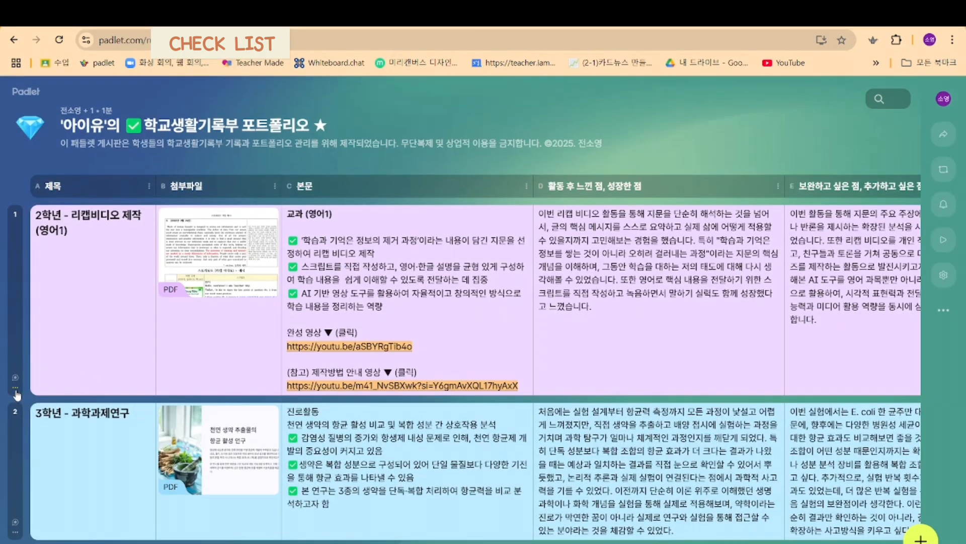
Step: Delete the sample post "2학년 - 리캡비디오 제작 (영어1)" from the board
{"action": "left_click", "coordinate": [15, 361]}
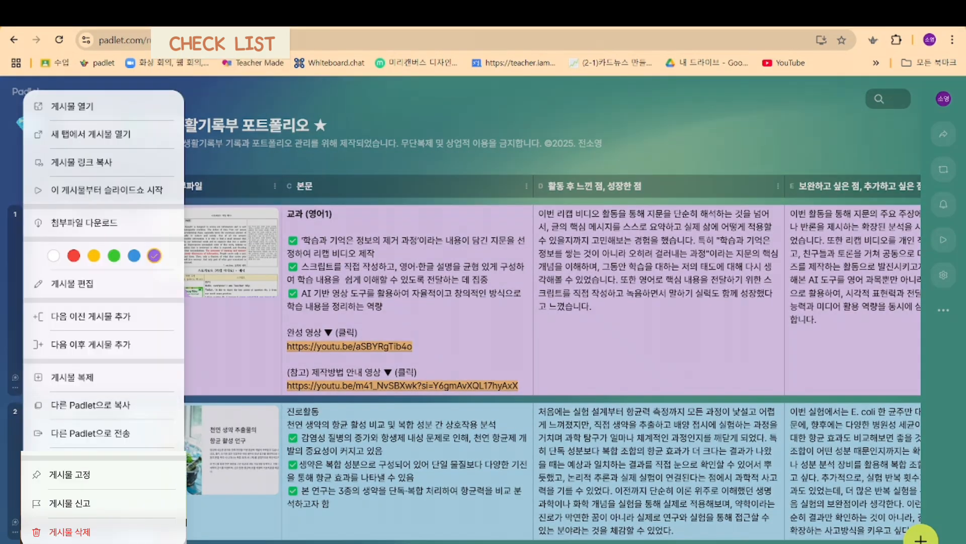
{"action": "left_click", "coordinate": [90, 506]}
{"action": "left_click", "coordinate": [70, 532]}
{"action": "left_click", "coordinate": [524, 356]}
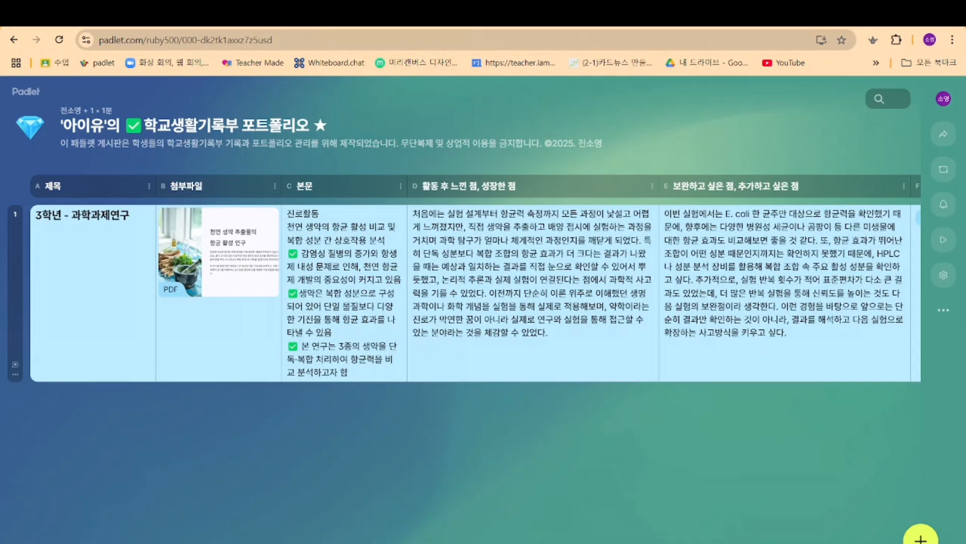
Step: Copy the full web address of the board
{"action": "left_click", "coordinate": [278, 39]}
{"action": "right_click", "coordinate": [270, 42]}
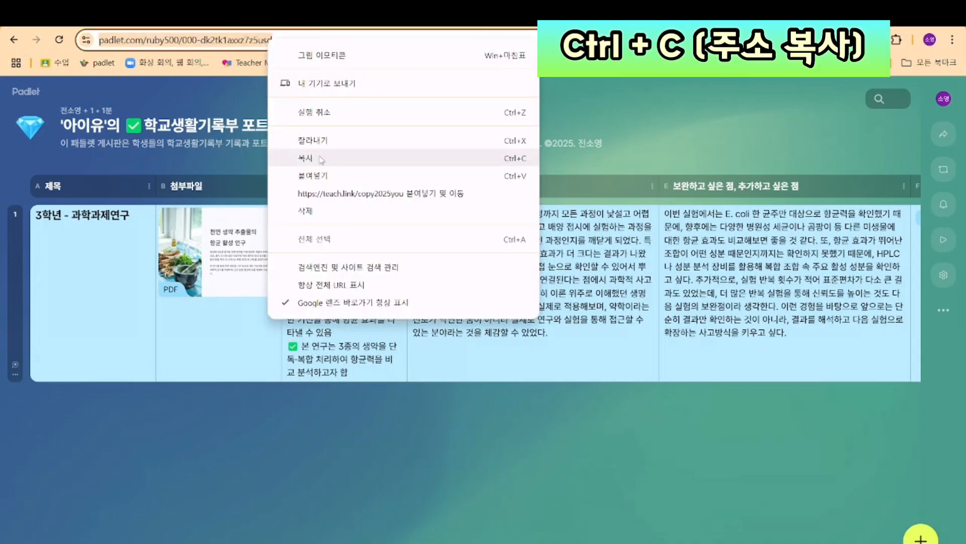
{"action": "left_click", "coordinate": [321, 159]}
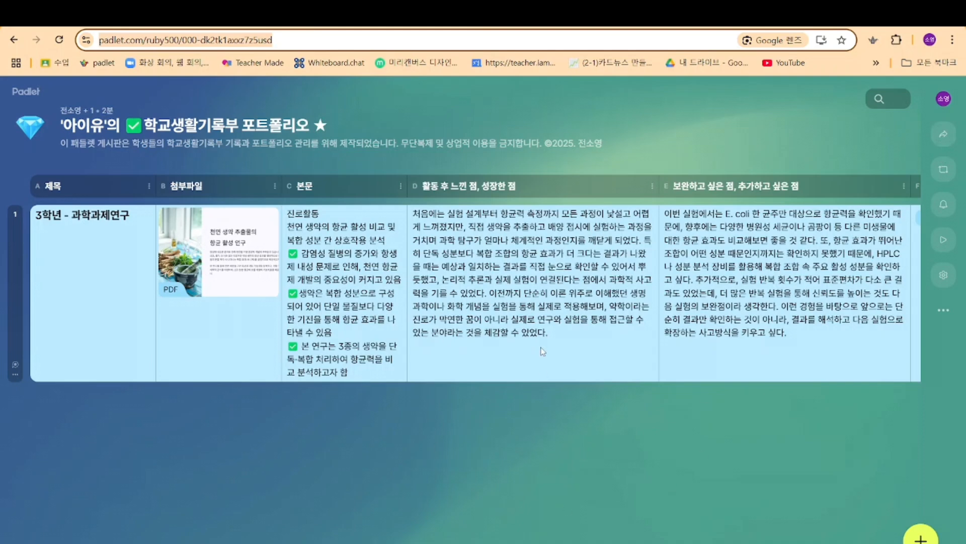
Step: Review the board's collaborator permissions and sharing options, then close them
{"action": "left_click", "coordinate": [945, 136]}
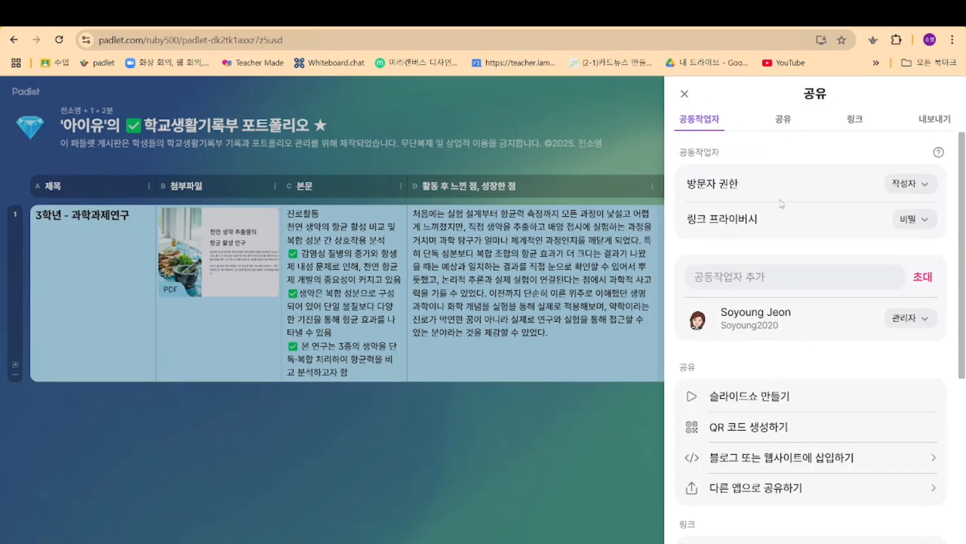
{"action": "left_click", "coordinate": [786, 123]}
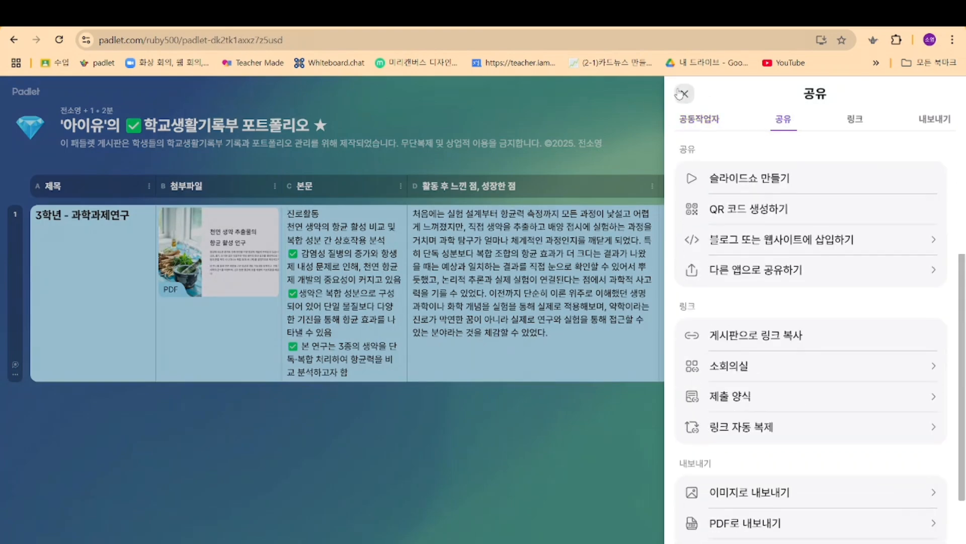
{"action": "scroll", "coordinate": [698, 252], "scroll_direction": "up", "scroll_amount": 4}
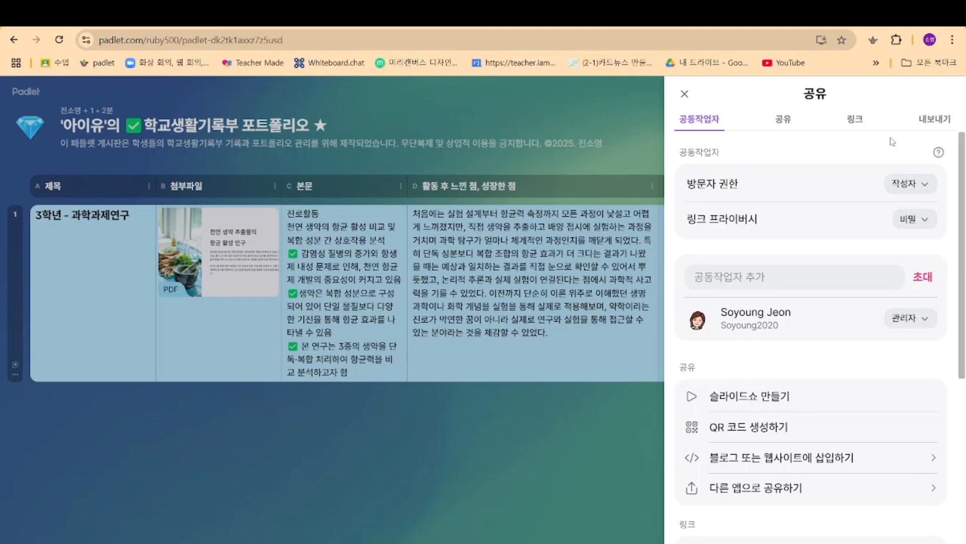
{"action": "left_click", "coordinate": [685, 93]}
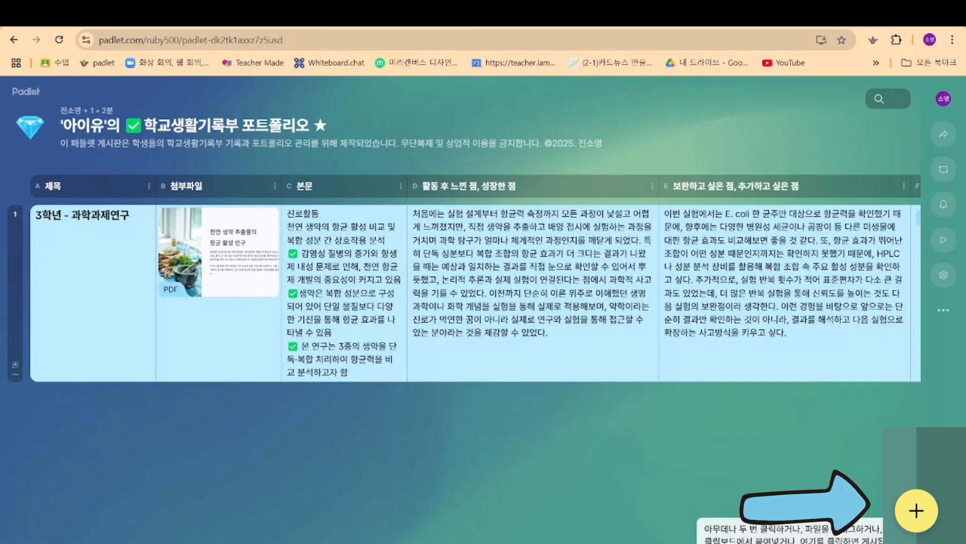
Step: Start a new post on the board and title it "2학년 - 창의주제 탐구활동"
{"action": "left_click", "coordinate": [916, 510]}
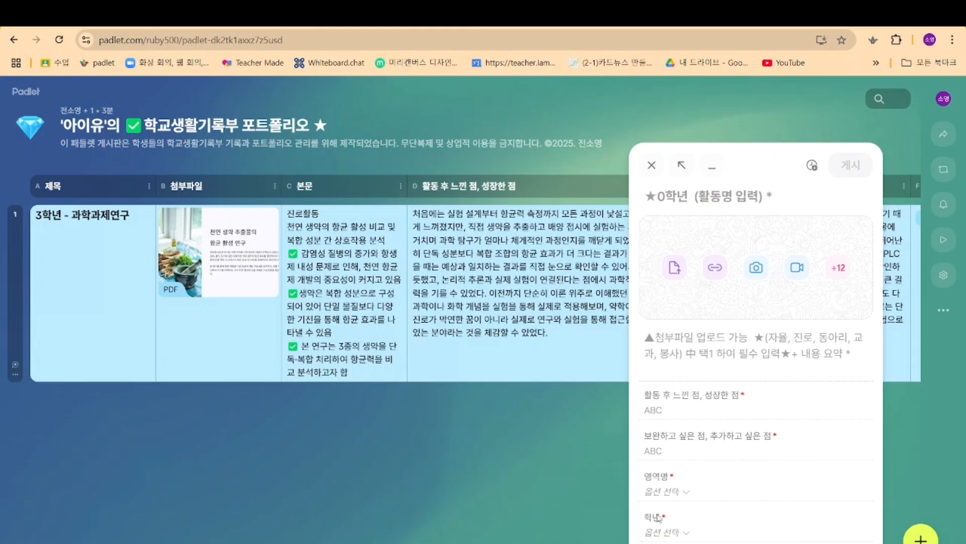
{"action": "left_click", "coordinate": [733, 197]}
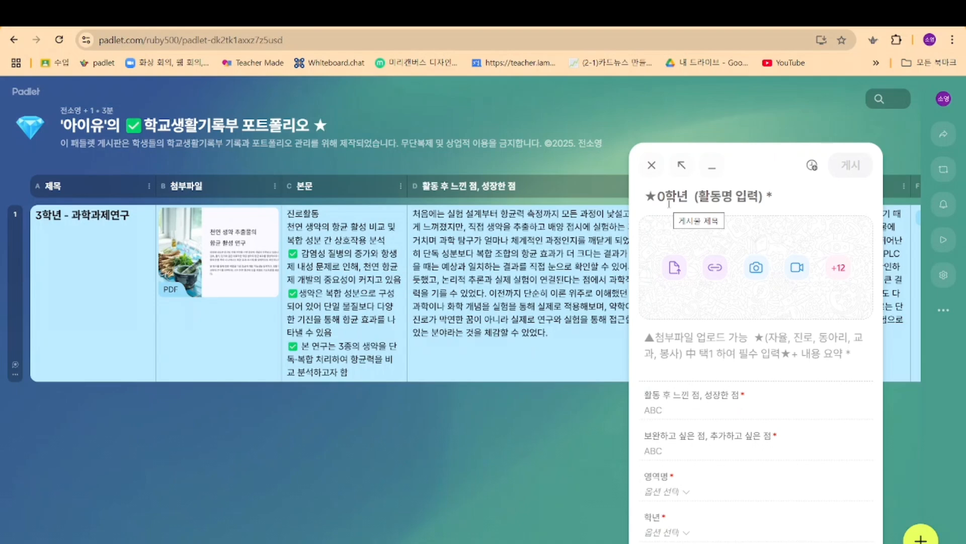
{"action": "type", "text": "2학년 - 참"}
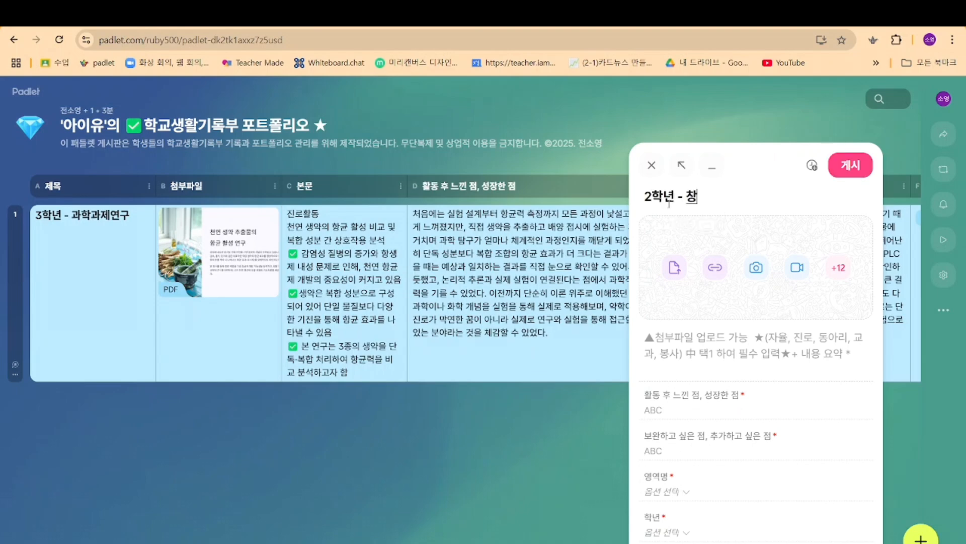
{"action": "type", "text": "의주제 탐구활도"}
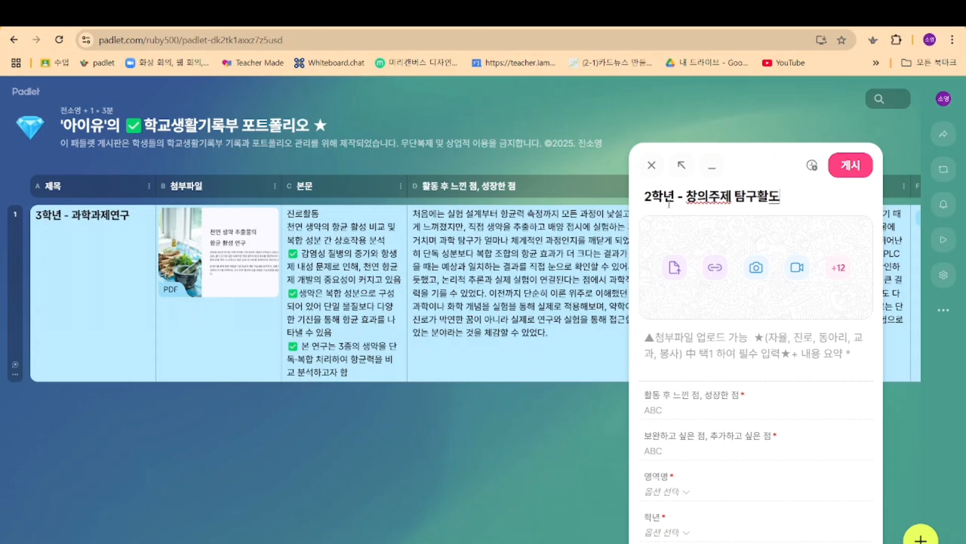
{"action": "type", "text": "ㅇ"}
{"action": "key", "text": "Right"}
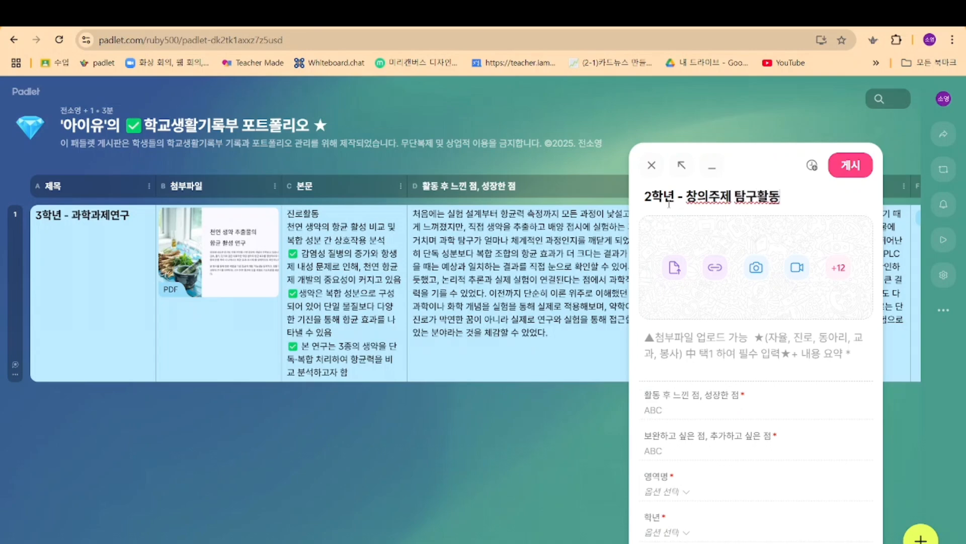
Step: Attach the file "창의주제_탐구보고서_예시_곤충식량 (1) (1)" from the downloads folder to the new post
{"action": "left_click", "coordinate": [675, 267]}
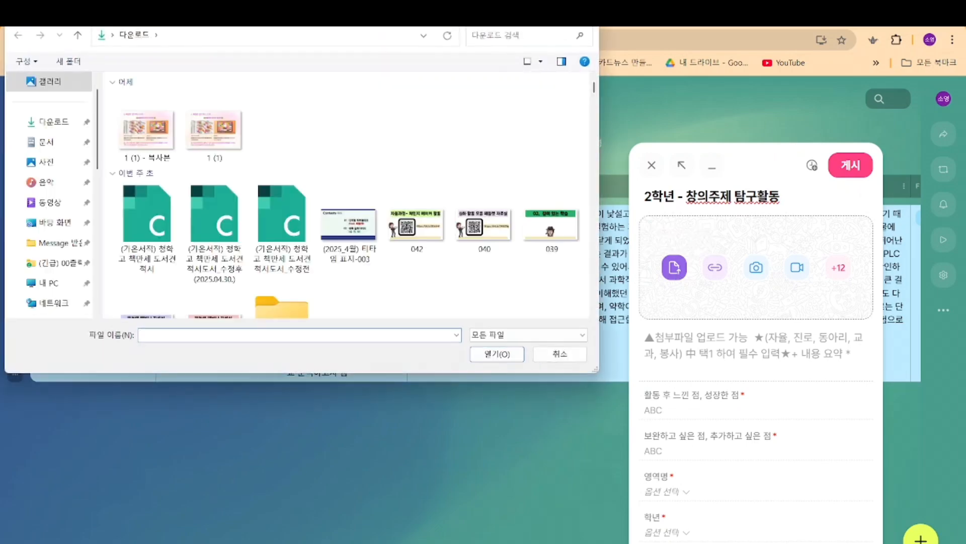
{"action": "scroll", "coordinate": [221, 199], "scroll_direction": "down", "scroll_amount": 5}
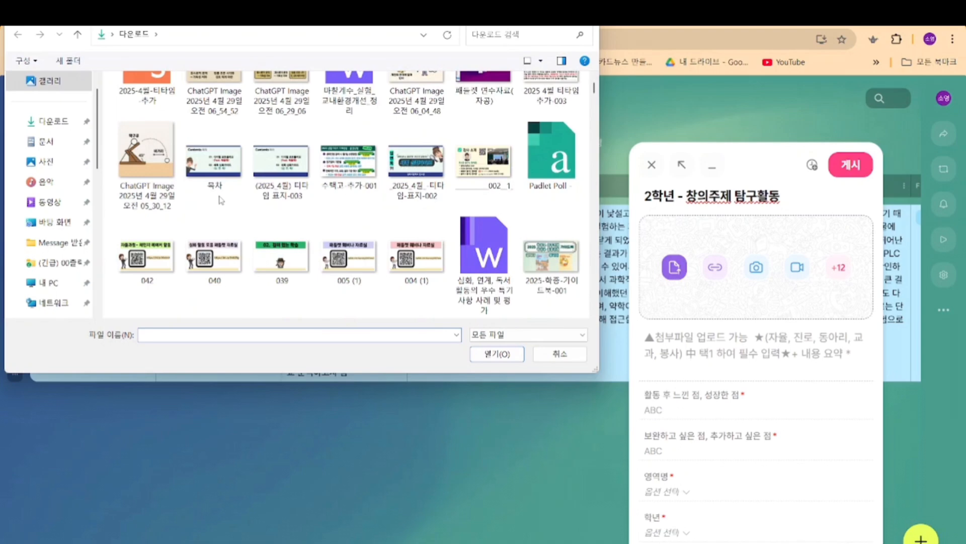
{"action": "left_click", "coordinate": [491, 353]}
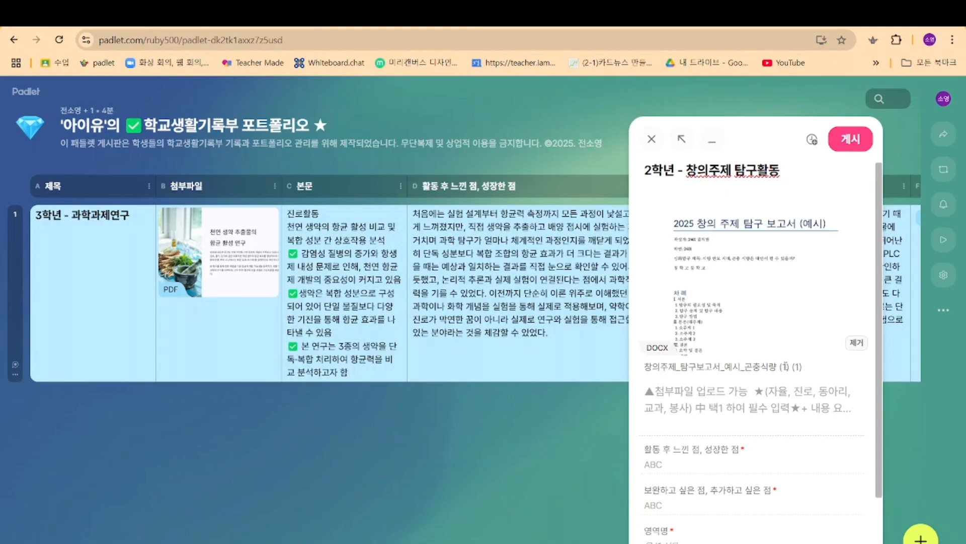
Step: Enter "진로 - 탐구주제, 탐구내용, 탐구 방법" as the body text of the post
{"action": "left_click", "coordinate": [685, 414]}
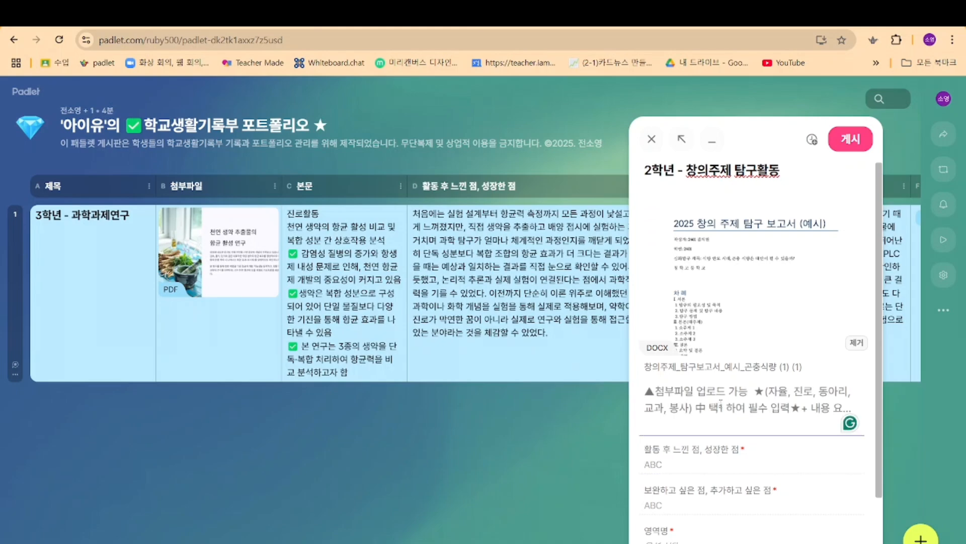
{"action": "type", "text": "진로"}
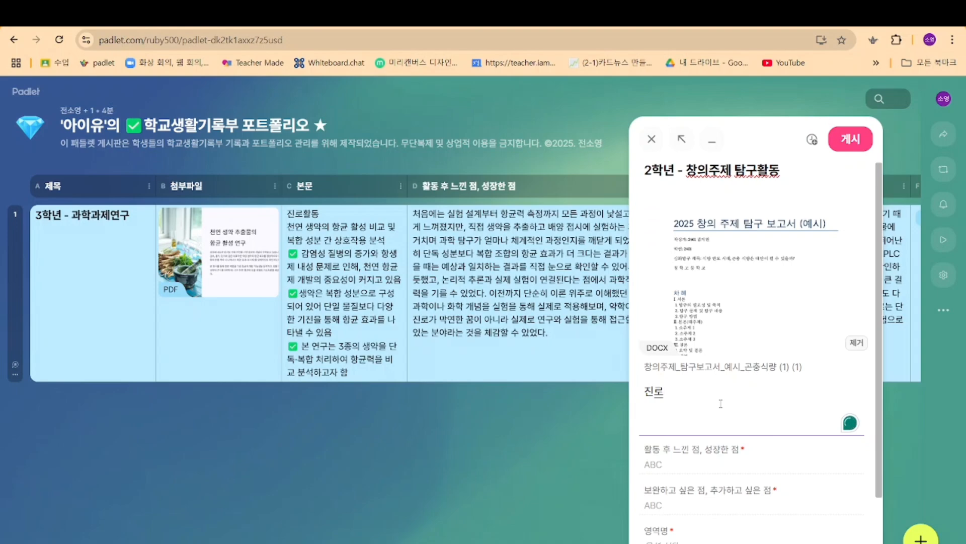
{"action": "type", "text": " -"}
{"action": "type", "text": " 탐구주제,"}
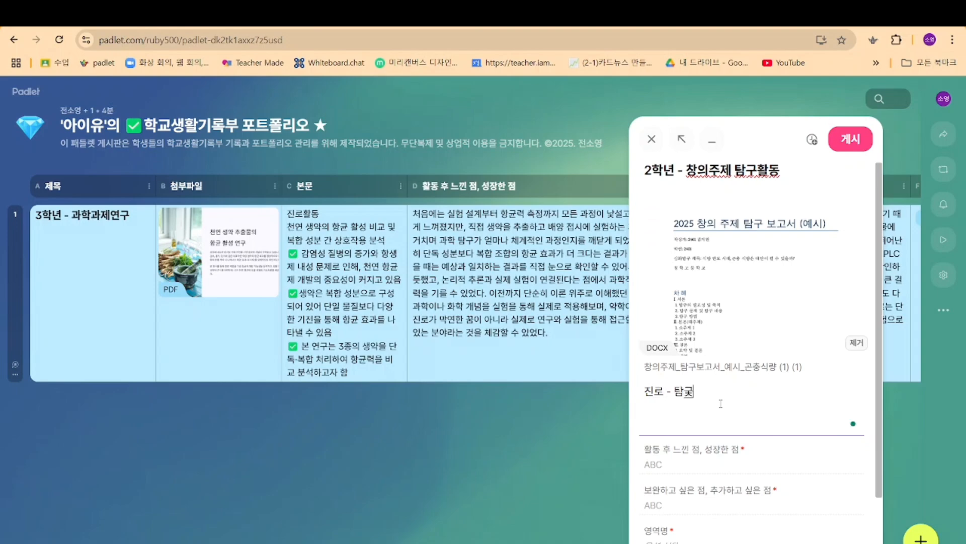
{"action": "type", "text": " 탐구내용"}
{"action": "type", "text": ", 탐구 ㅂ"}
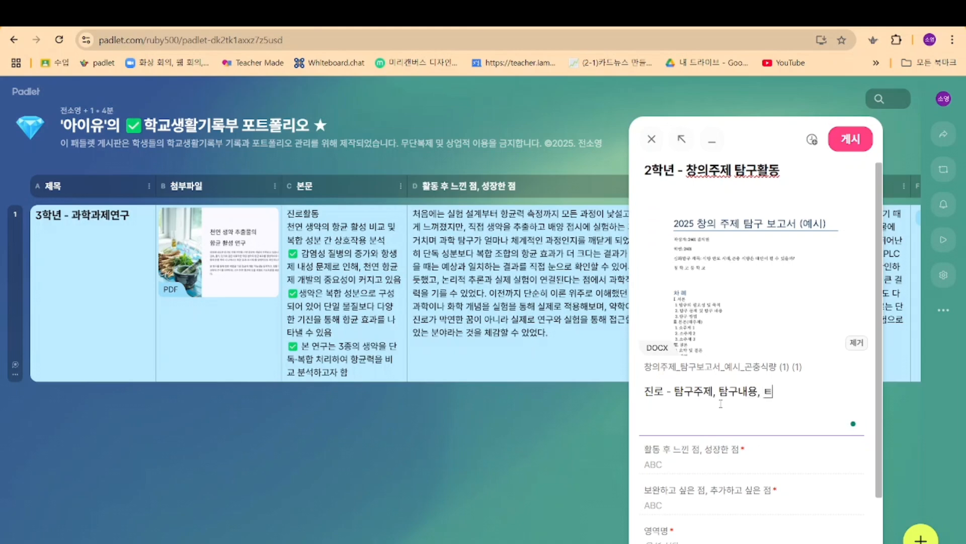
{"action": "type", "text": "방법"}
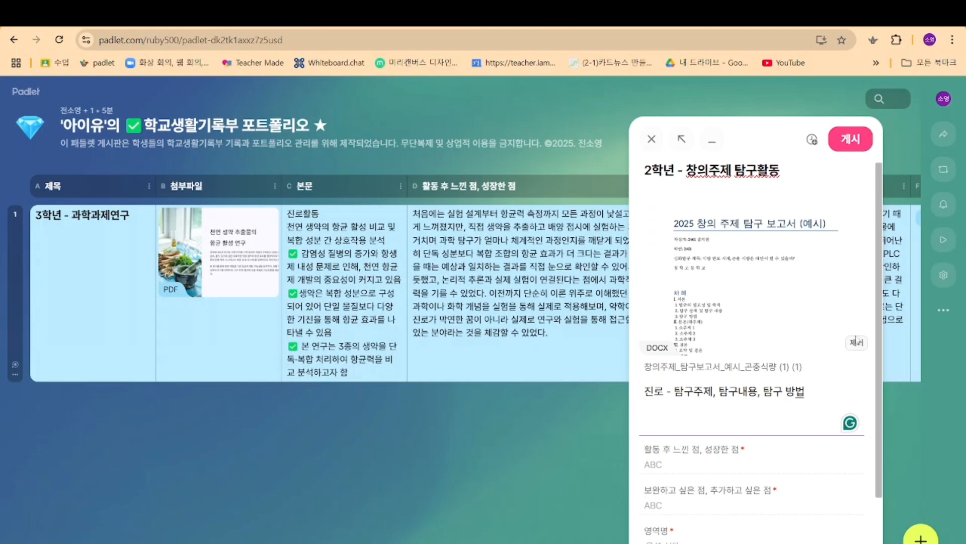
Step: Fill in "활동 후 느낀 점, 성장한 점" with "곤충 식량에 대한 탐구를 통해 지속 가능한 식량 문제와 환경 문제를 통합적으로 이해하게 되었다. ~~~~"
{"action": "left_click", "coordinate": [704, 459]}
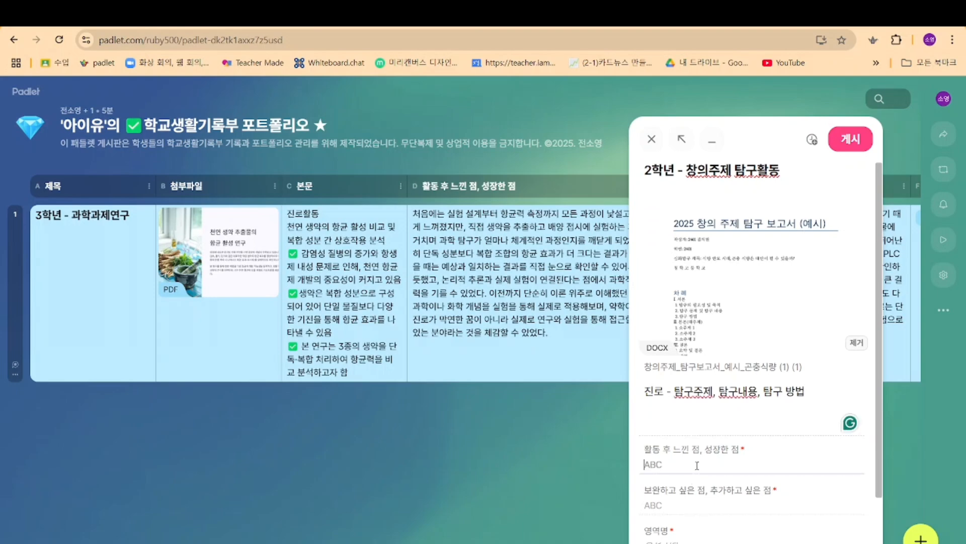
{"action": "type", "text": "곤충 식량에 대한 탐구를 통해 지속 가능한 식량 문제와 환경 문제를 통합적으로 이해하게 되었다. ~"}
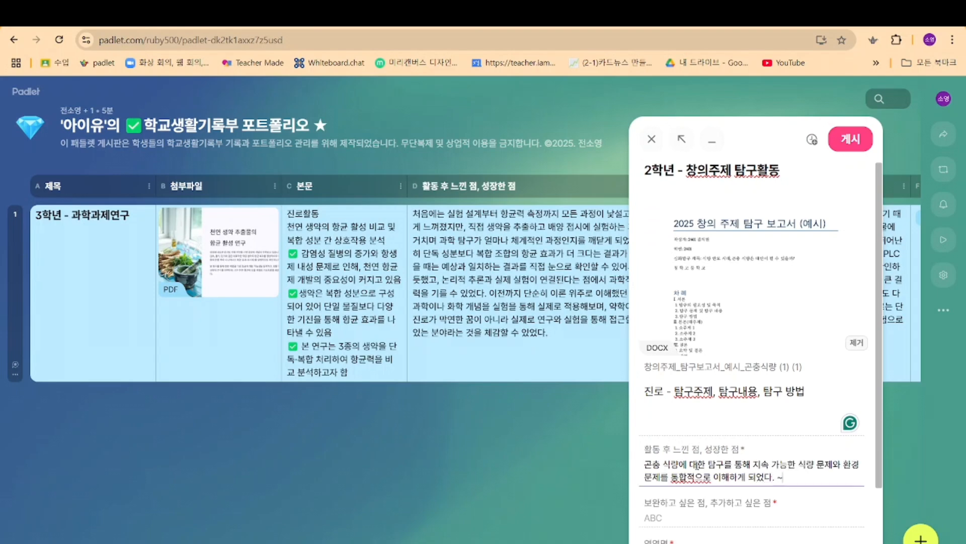
{"action": "type", "text": "~~~"}
Step: Fill in "보완하고 싶은 점, 추가하고 싶은 점" with "이번 탐구에서는 곤충 식품의 환경적 영양적 측면에 집중을 했는데, ~"
{"action": "left_click", "coordinate": [697, 516]}
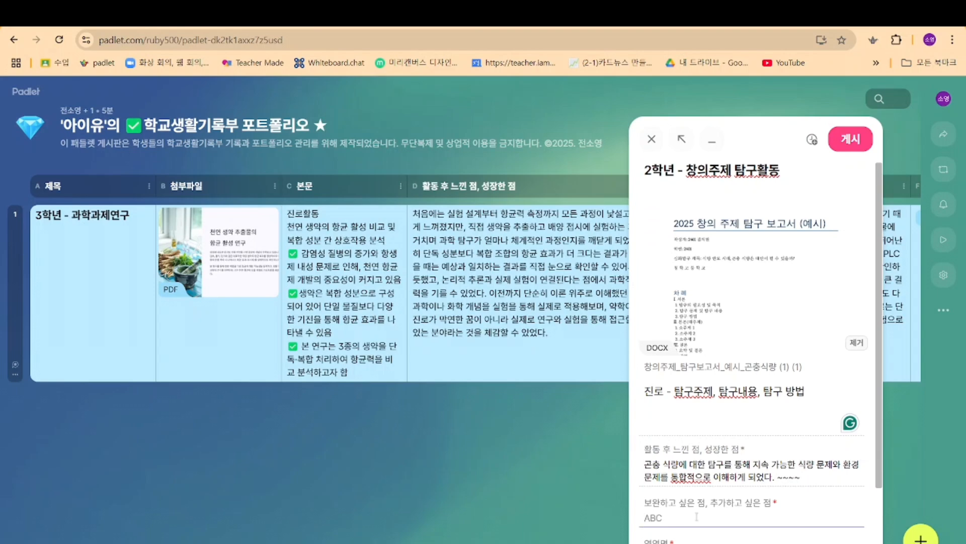
{"action": "type", "text": "이번 탐구에서는 곤충 식품의 환경적 영양적 측면에 집중을 했는데,"}
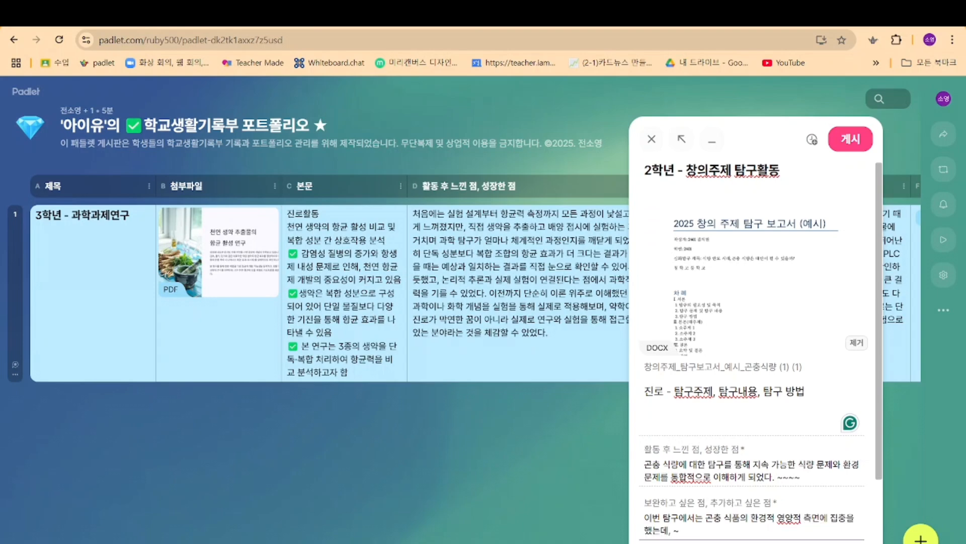
{"action": "type", "text": " ~"}
Step: Look through the available 영역명 categories and set the post's category to 진로
{"action": "scroll", "coordinate": [763, 443], "scroll_direction": "down", "scroll_amount": 2}
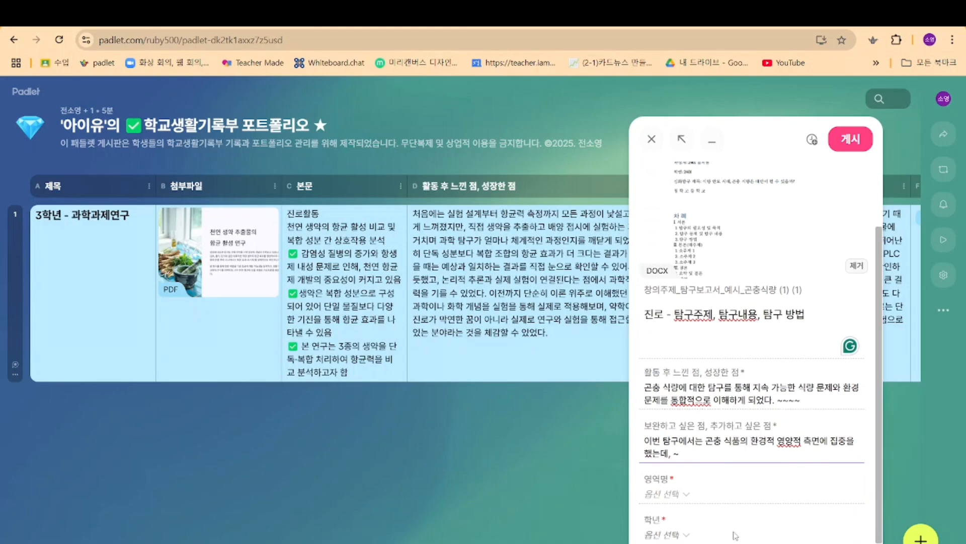
{"action": "left_click", "coordinate": [675, 496]}
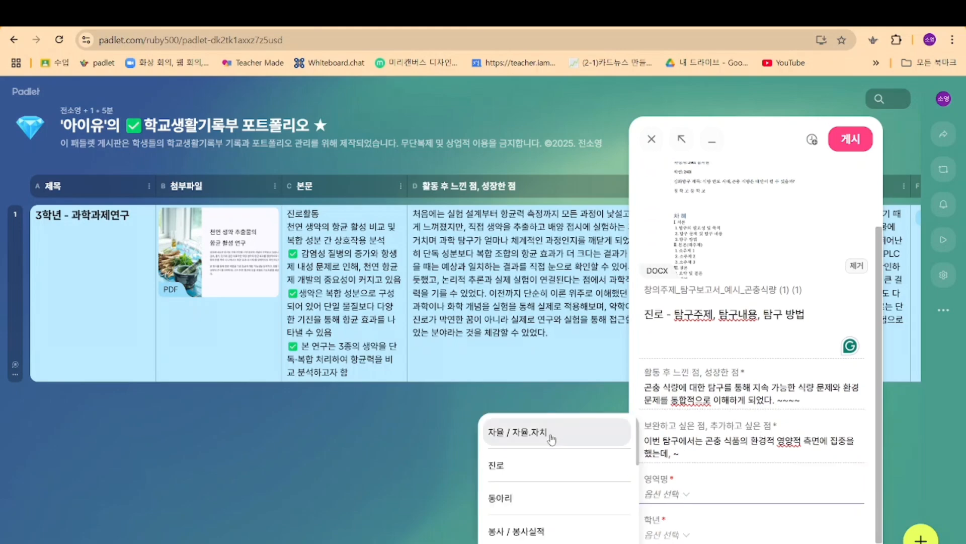
{"action": "scroll", "coordinate": [553, 483], "scroll_direction": "down", "scroll_amount": 5}
{"action": "scroll", "coordinate": [542, 509], "scroll_direction": "down", "scroll_amount": 1}
{"action": "scroll", "coordinate": [543, 514], "scroll_direction": "up", "scroll_amount": 6}
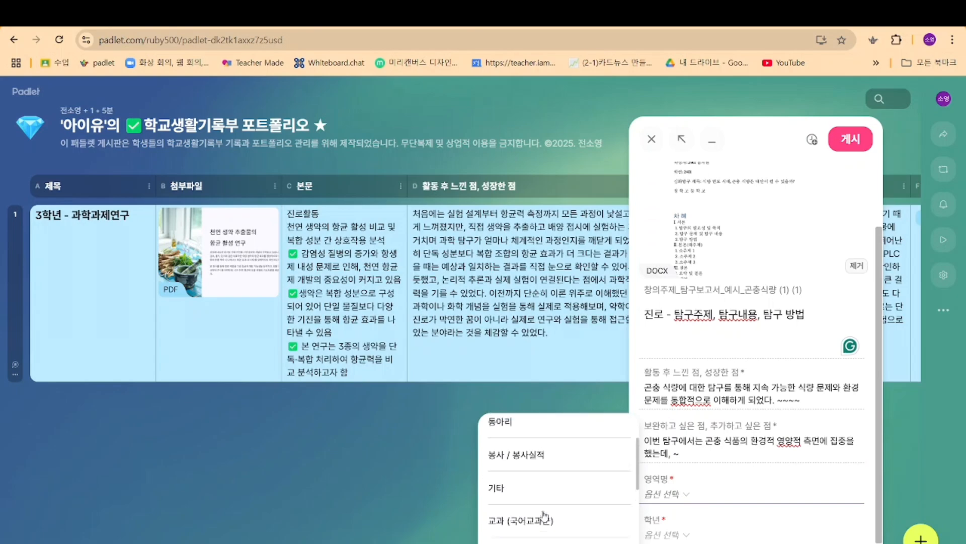
{"action": "scroll", "coordinate": [544, 516], "scroll_direction": "down", "scroll_amount": 6}
{"action": "scroll", "coordinate": [544, 516], "scroll_direction": "down", "scroll_amount": 1}
{"action": "scroll", "coordinate": [545, 511], "scroll_direction": "up", "scroll_amount": 7}
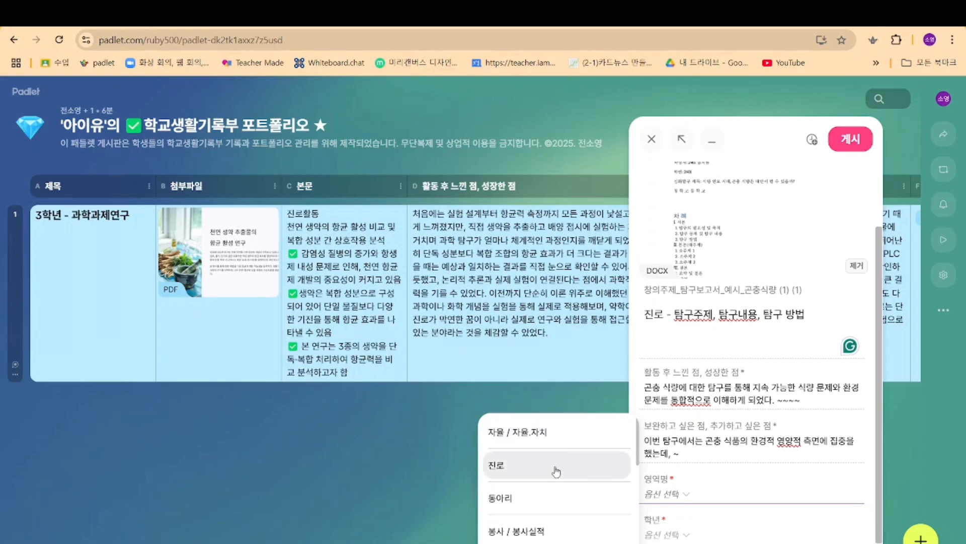
{"action": "scroll", "coordinate": [556, 473], "scroll_direction": "down", "scroll_amount": 3}
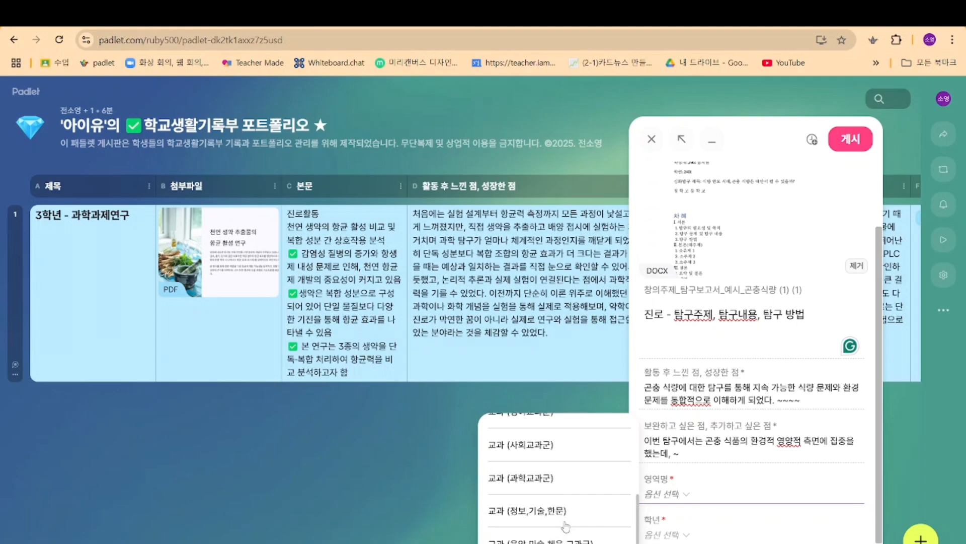
{"action": "scroll", "coordinate": [538, 510], "scroll_direction": "up", "scroll_amount": 3}
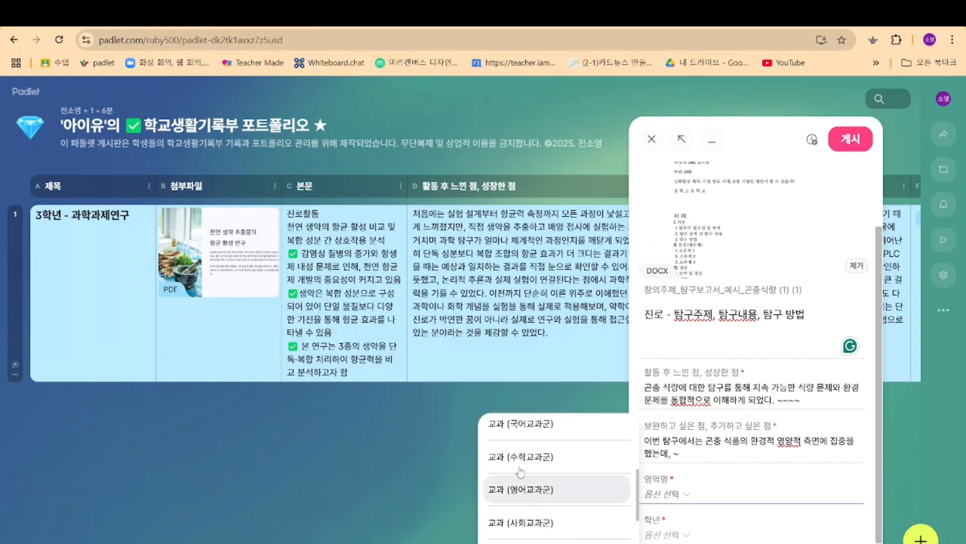
{"action": "scroll", "coordinate": [541, 489], "scroll_direction": "down", "scroll_amount": 2}
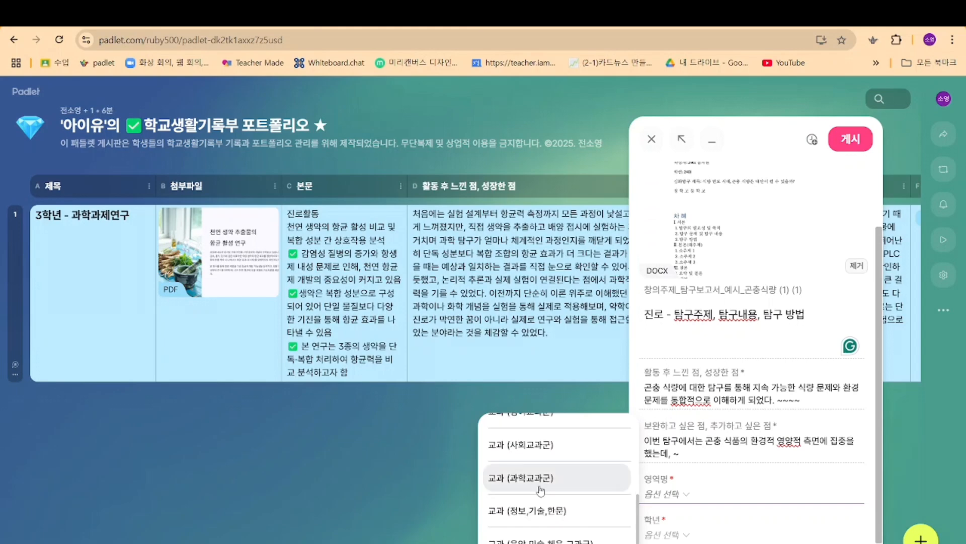
{"action": "scroll", "coordinate": [540, 489], "scroll_direction": "down", "scroll_amount": 2}
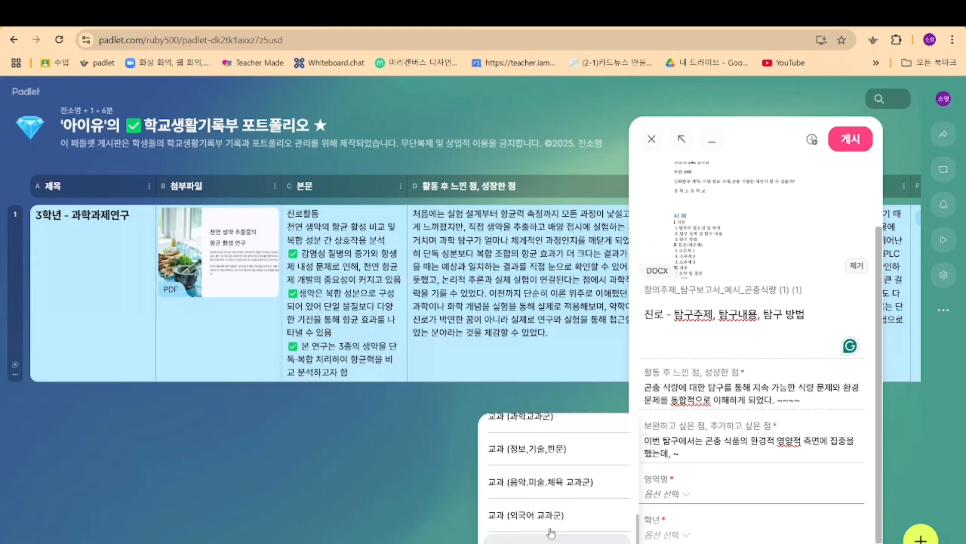
{"action": "scroll", "coordinate": [551, 532], "scroll_direction": "down", "scroll_amount": 2}
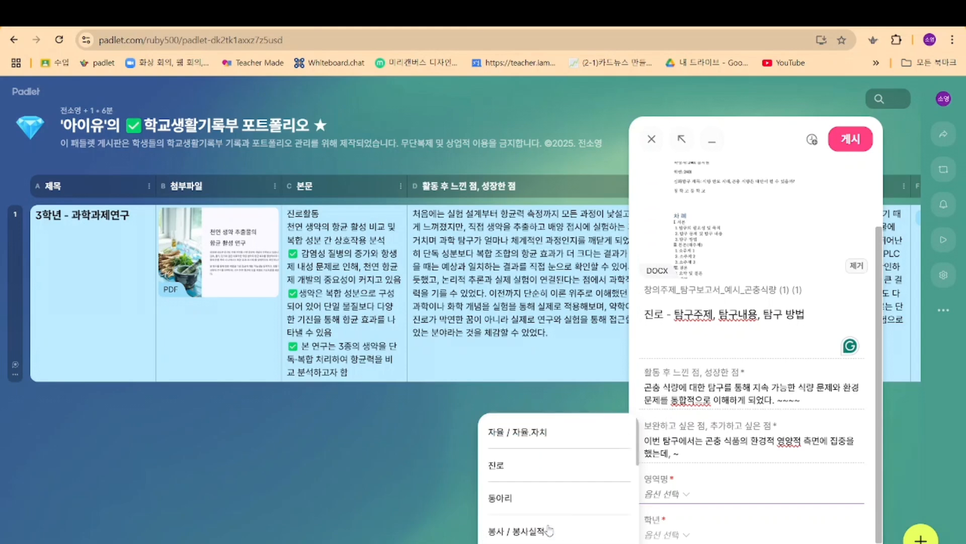
{"action": "left_click", "coordinate": [541, 468]}
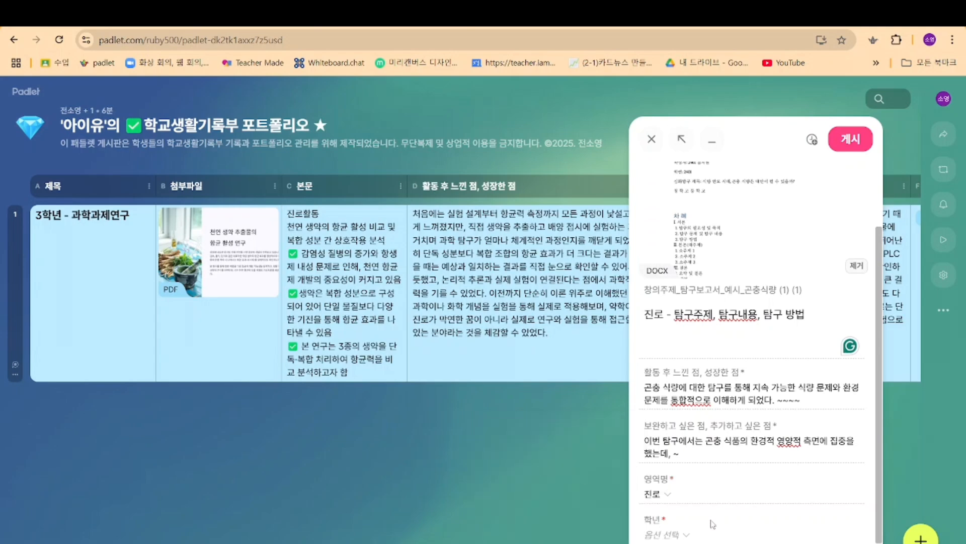
Step: Set the post's 학년 to 2학년 and its colour to yellow (옐로)
{"action": "left_click", "coordinate": [676, 534]}
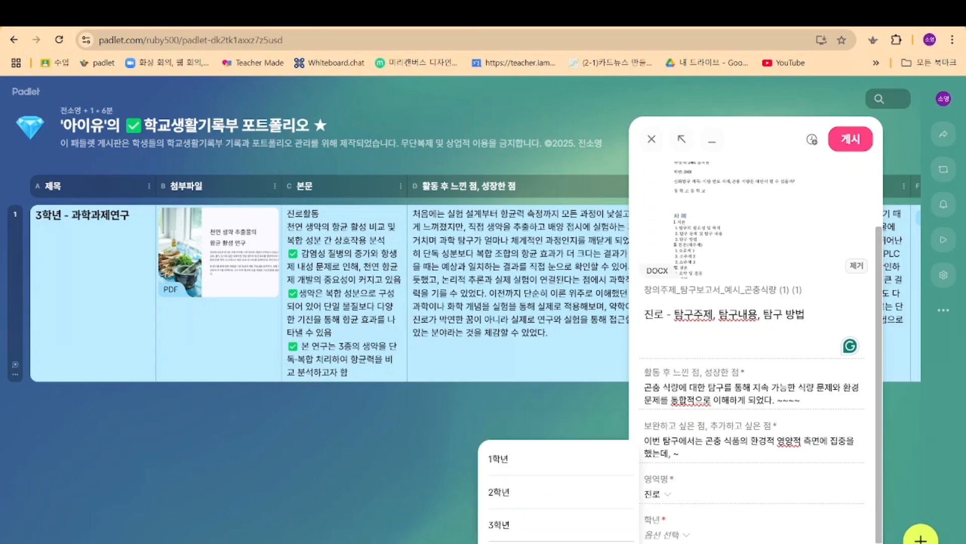
{"action": "left_click", "coordinate": [536, 499]}
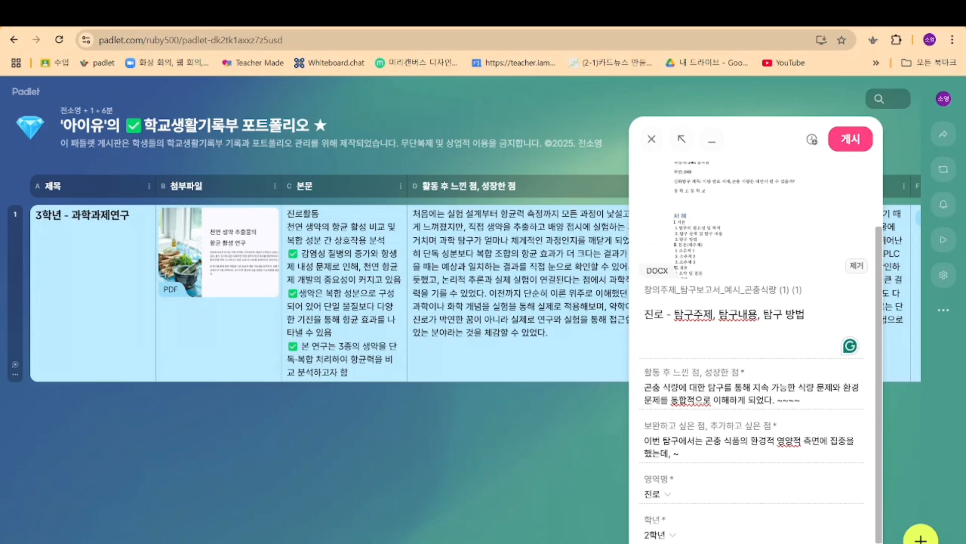
{"action": "left_click", "coordinate": [655, 541]}
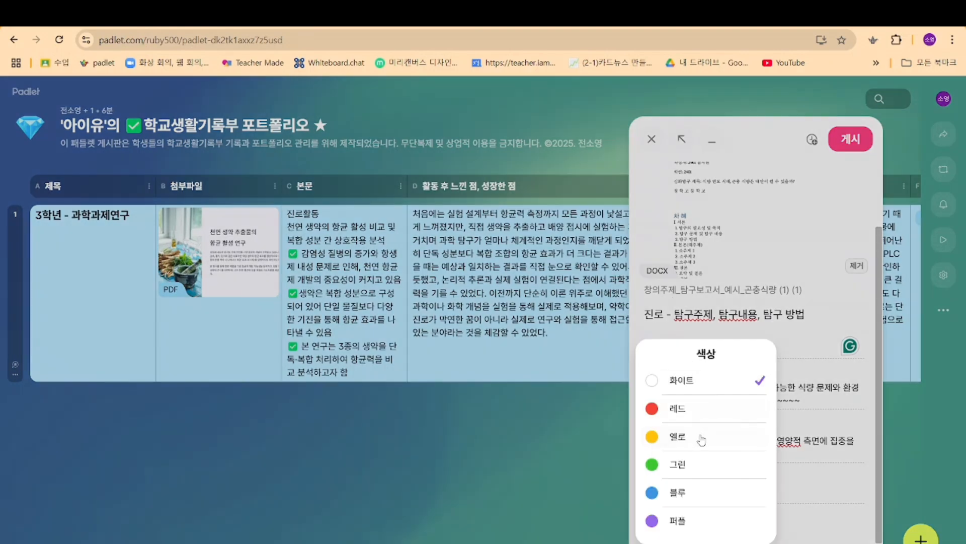
{"action": "left_click", "coordinate": [700, 437]}
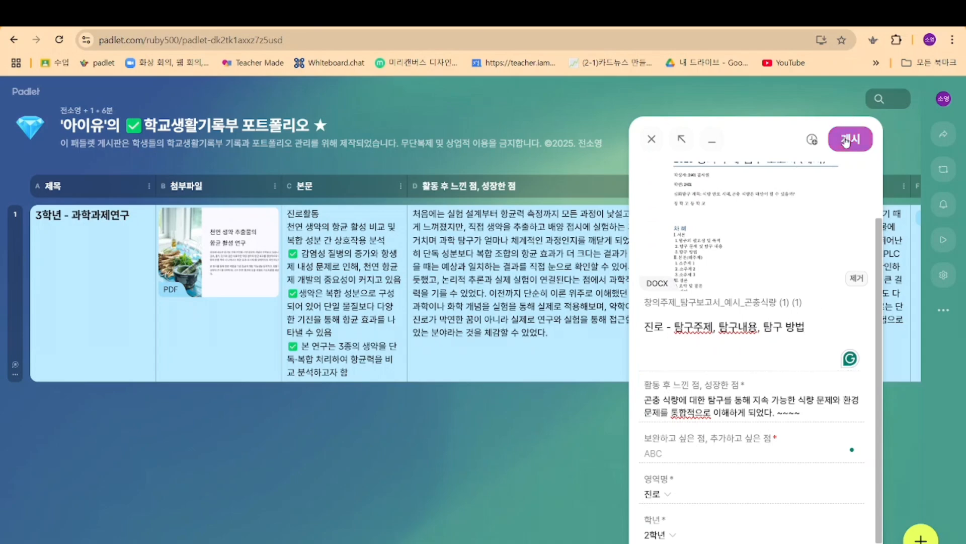
Step: Paste the text back into the required "보완하고 싶은 점, 추가하고 싶은 점" field and publish the post
{"action": "left_click", "coordinate": [847, 140]}
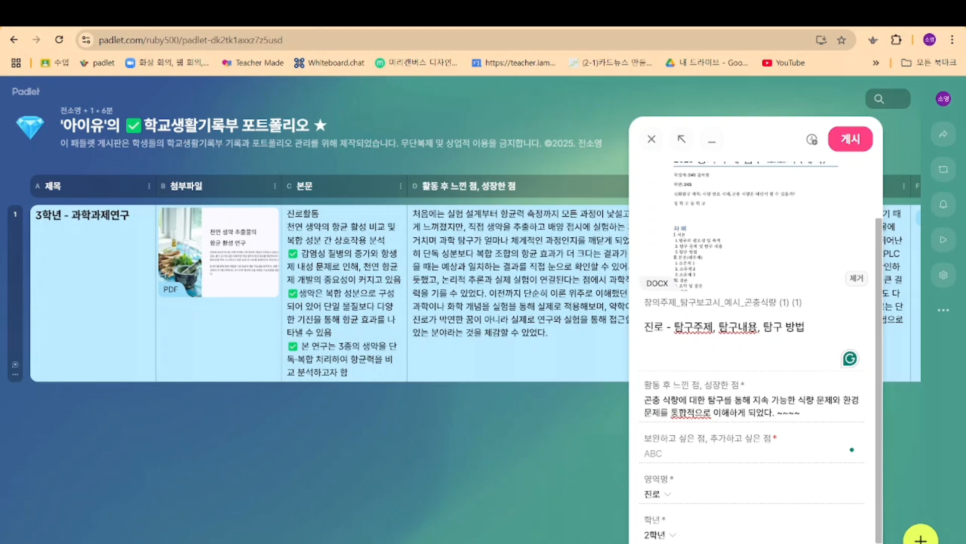
{"action": "type", "text": "이번 탐구에시는 곤충 식품의 환경적 영양적 측면에 집중을 했는데, ~"}
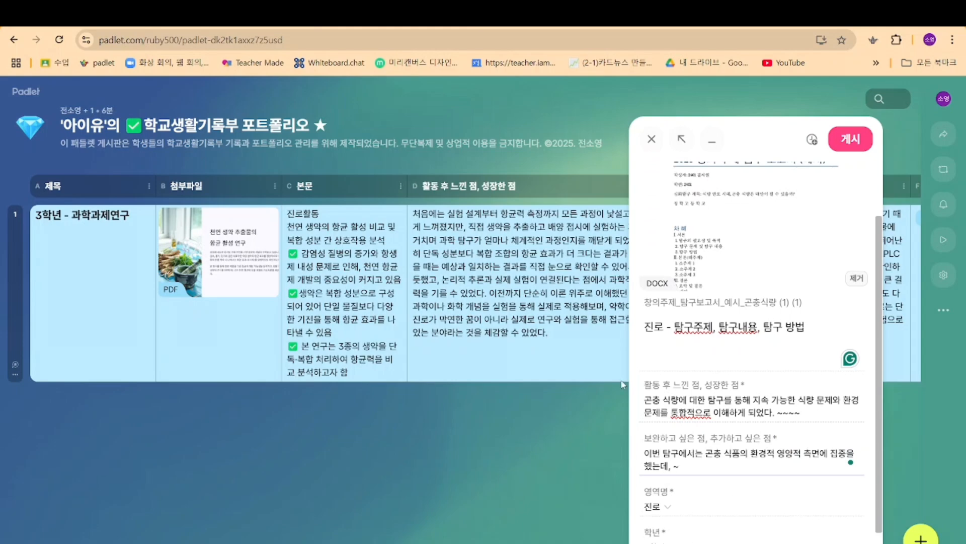
{"action": "left_click", "coordinate": [860, 144]}
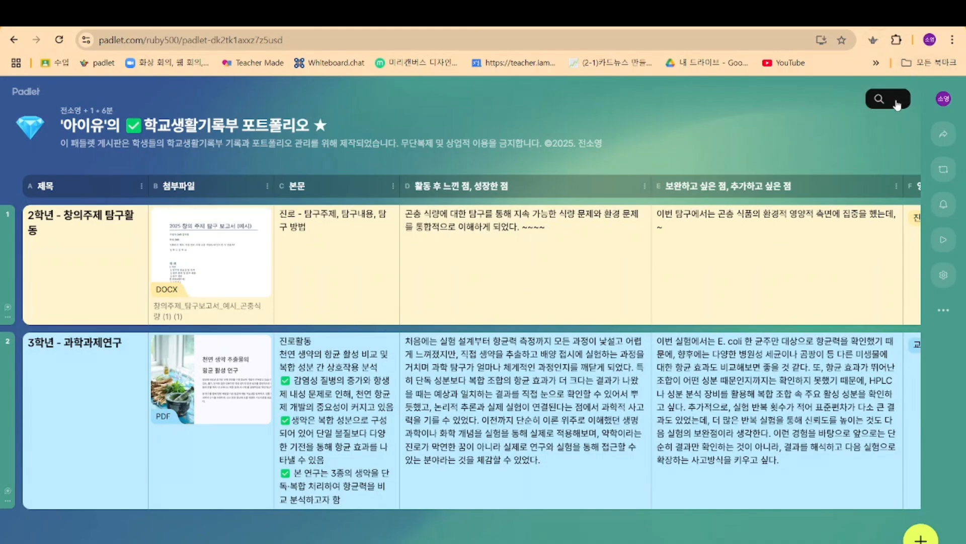
Step: Search the board's posts for "탐구" and for "곤충", and clear the search
{"action": "left_click", "coordinate": [891, 100]}
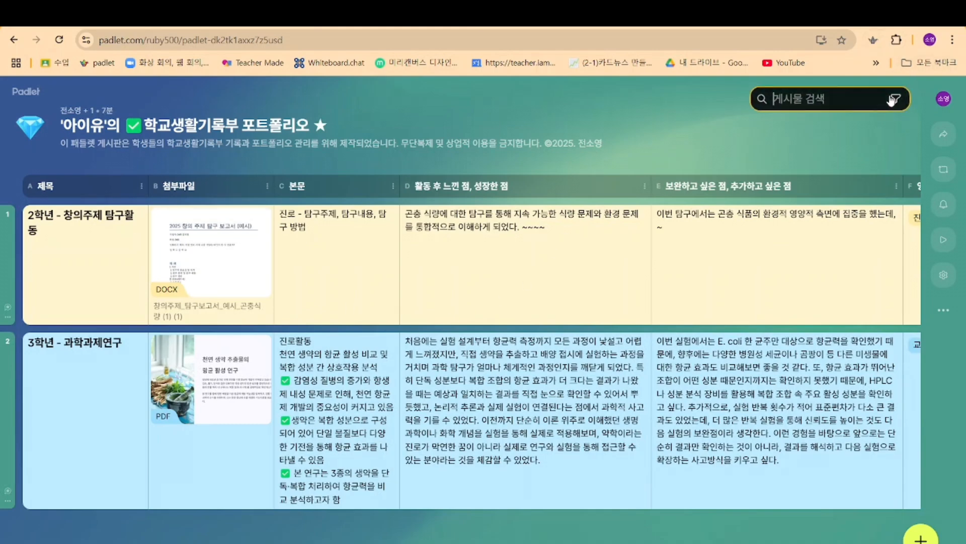
{"action": "type", "text": "탐구"}
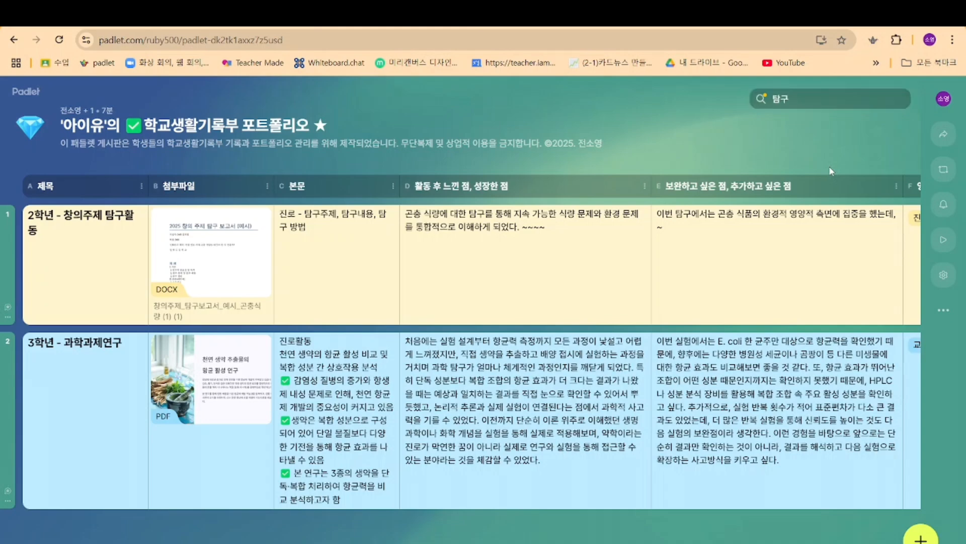
{"action": "double_click", "coordinate": [791, 106]}
{"action": "type", "text": "ㄱ곤충"}
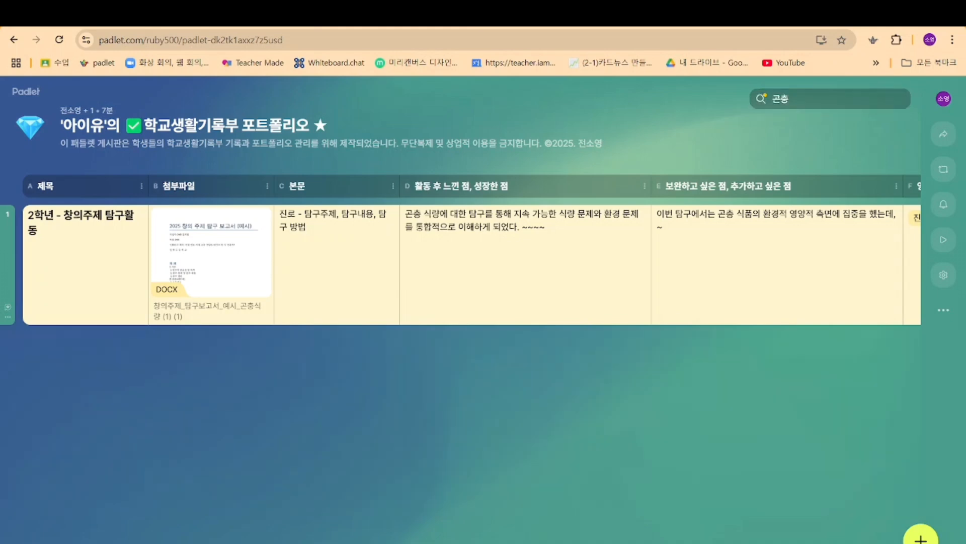
{"action": "double_click", "coordinate": [790, 101]}
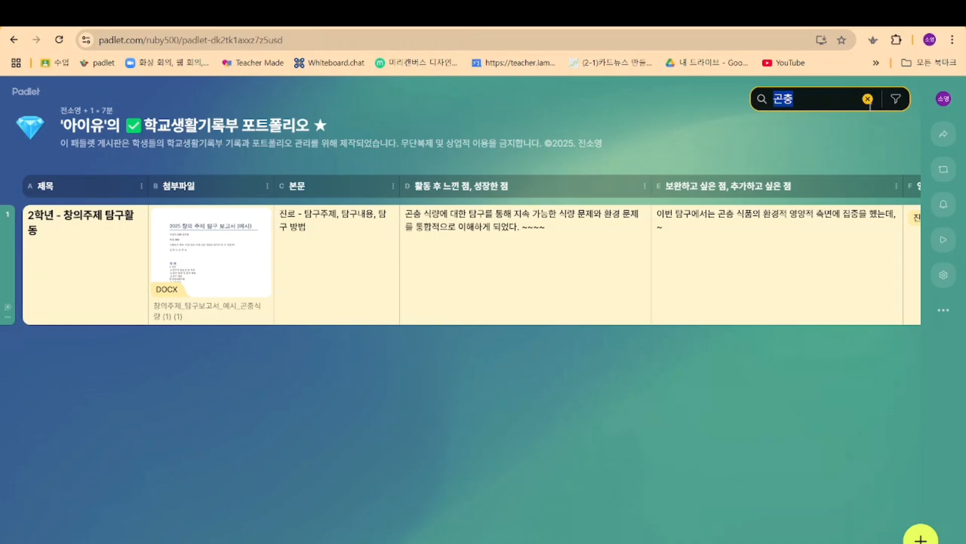
{"action": "left_click", "coordinate": [867, 98]}
Step: Filter the board's posts by 학년 to show only 2학년, and close the filter list
{"action": "left_click", "coordinate": [896, 100]}
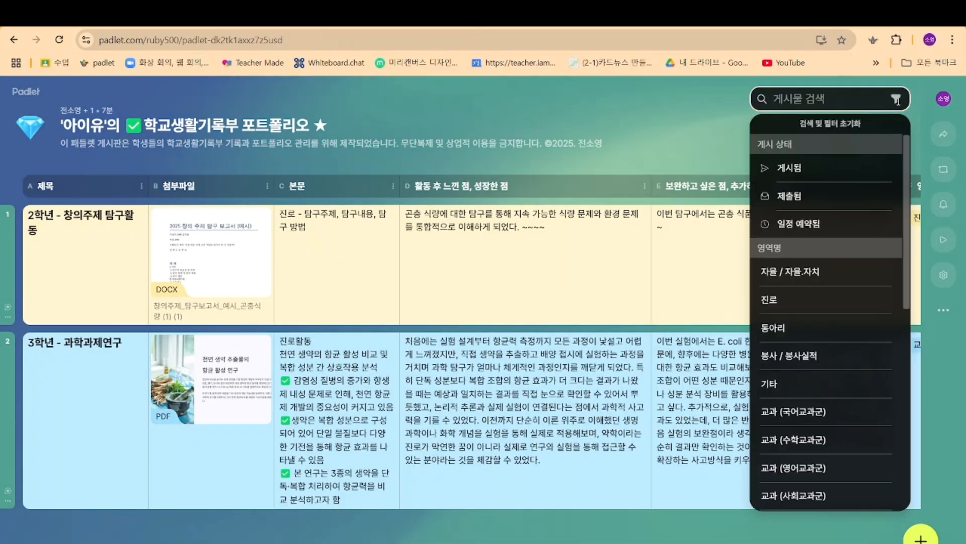
{"action": "scroll", "coordinate": [831, 312], "scroll_direction": "down", "scroll_amount": 5}
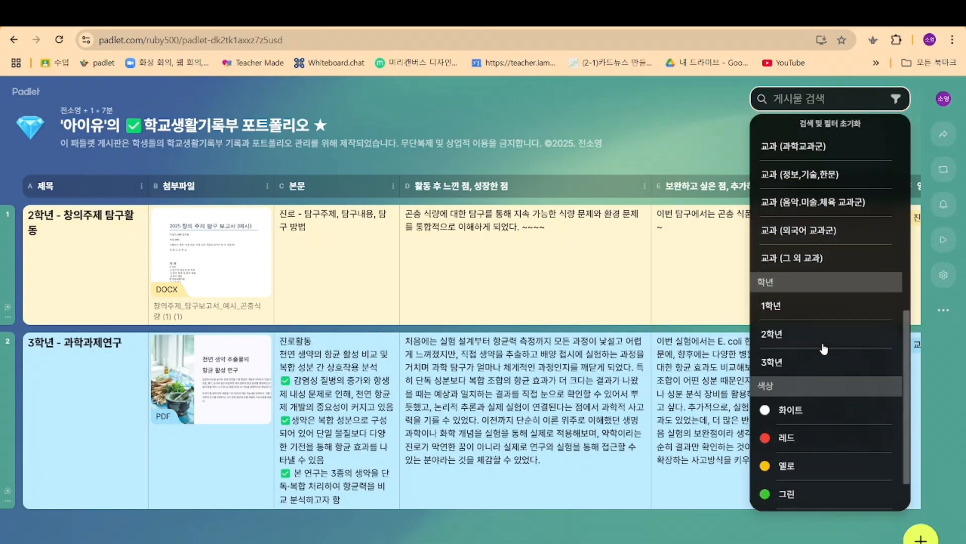
{"action": "left_click", "coordinate": [828, 335]}
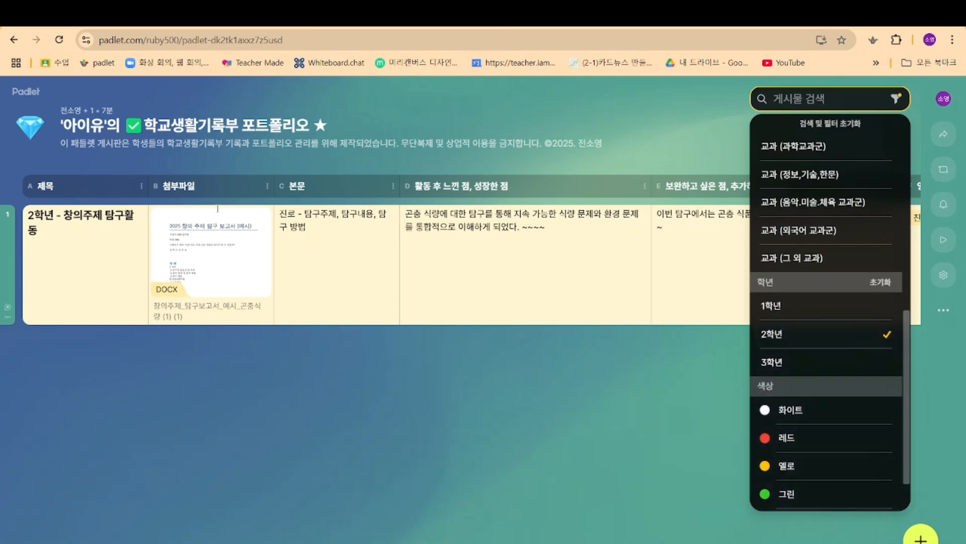
{"action": "left_click", "coordinate": [637, 99]}
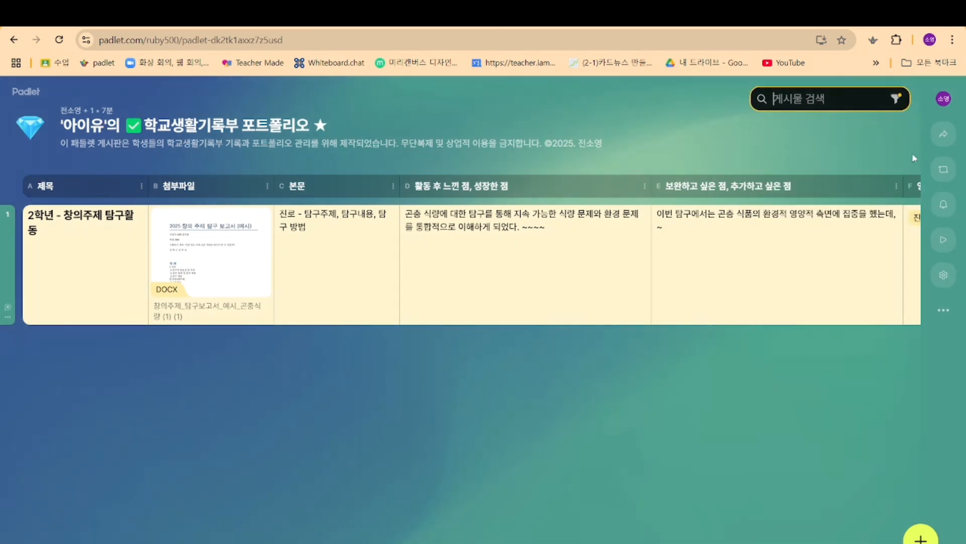
Step: Filter the board's posts by 영역명 to show only 진로, and close the filter list
{"action": "left_click", "coordinate": [897, 99]}
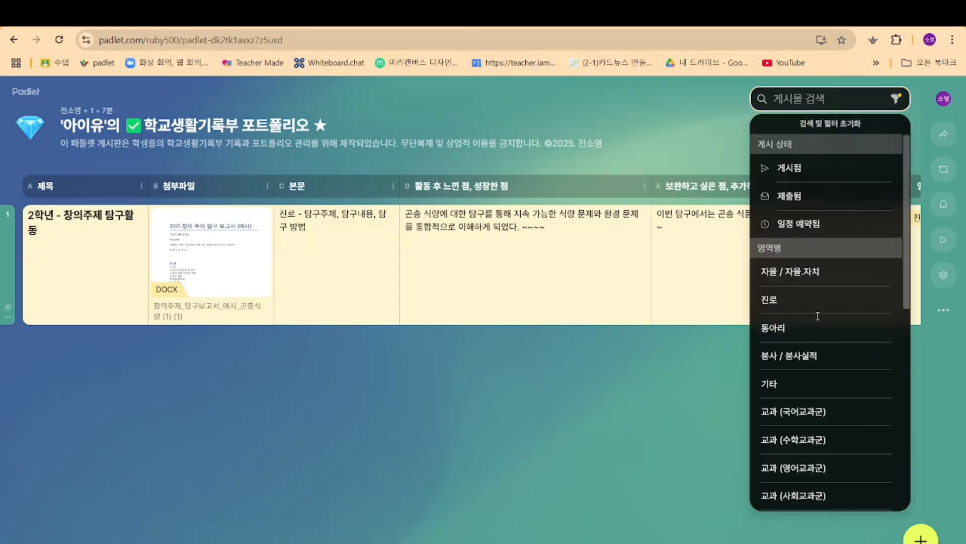
{"action": "left_click", "coordinate": [824, 301]}
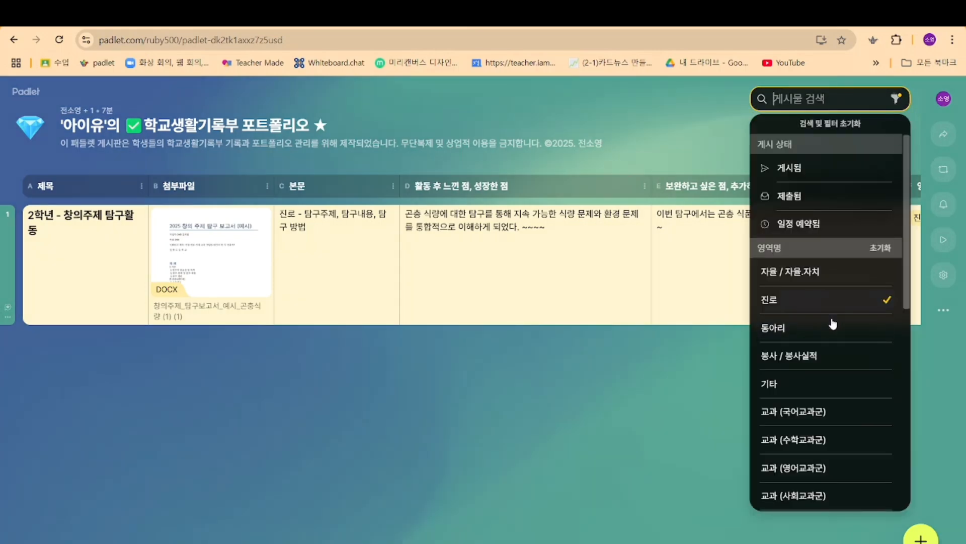
{"action": "left_click", "coordinate": [629, 416]}
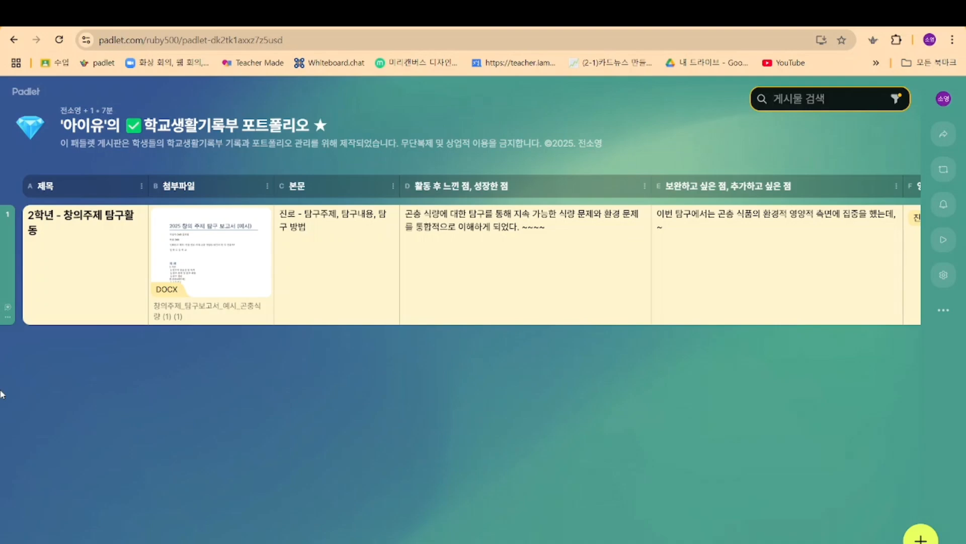
Step: Open the board-duplication address teach.link/copy2025s in the browser
{"action": "left_click", "coordinate": [220, 38]}
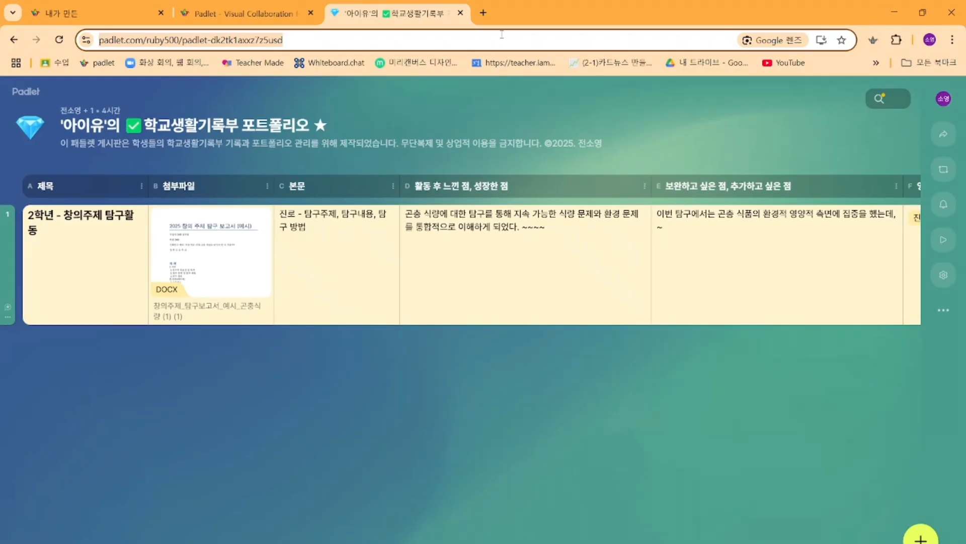
{"action": "left_click", "coordinate": [483, 12]}
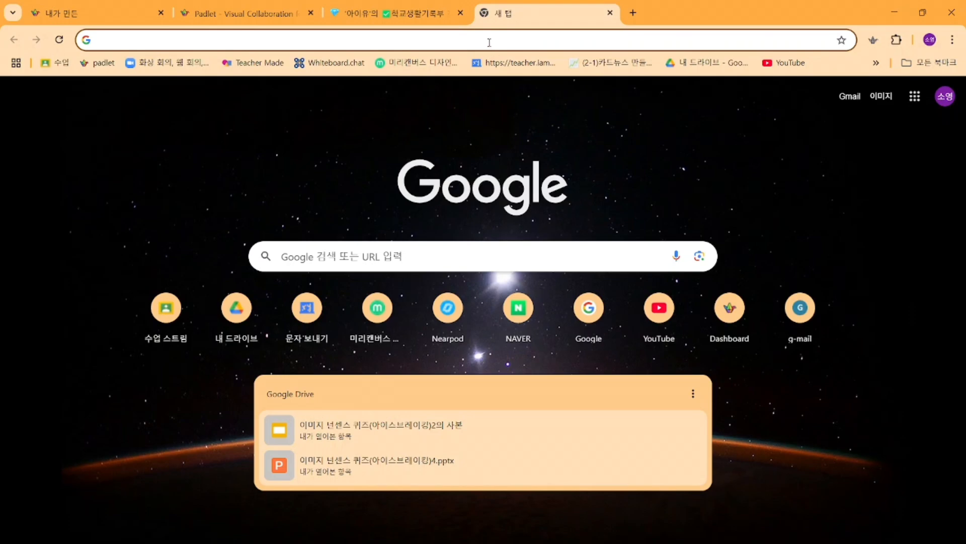
{"action": "left_click", "coordinate": [489, 42]}
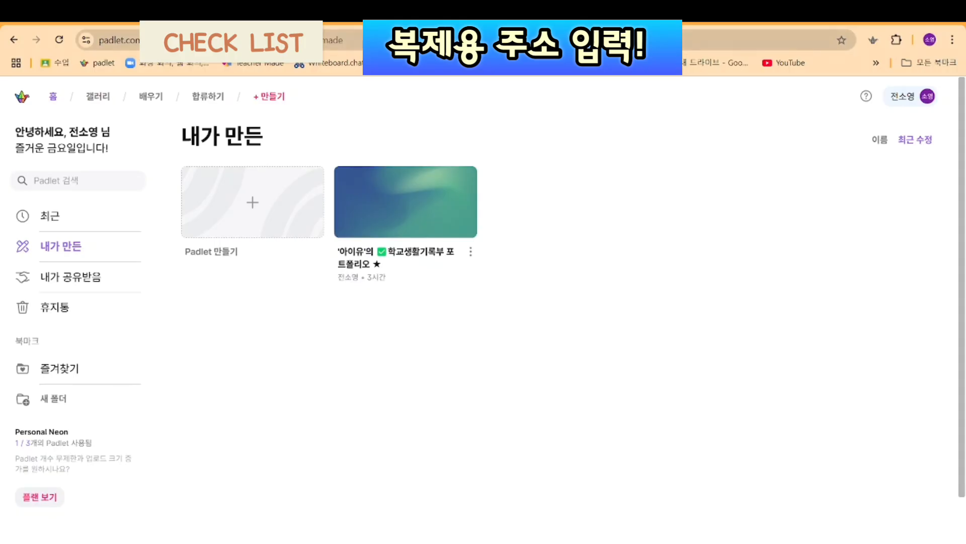
{"action": "left_click", "coordinate": [361, 43]}
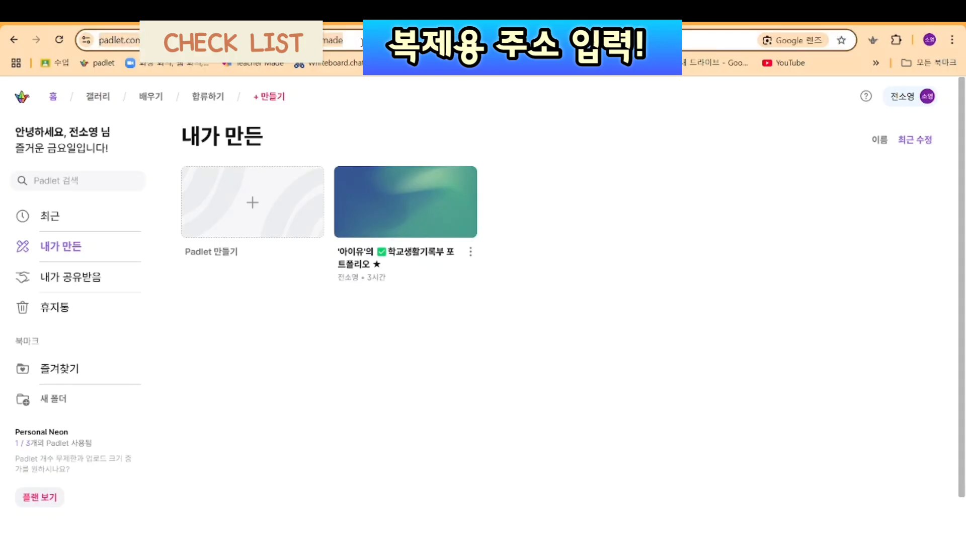
{"action": "key", "text": "ctrl+v"}
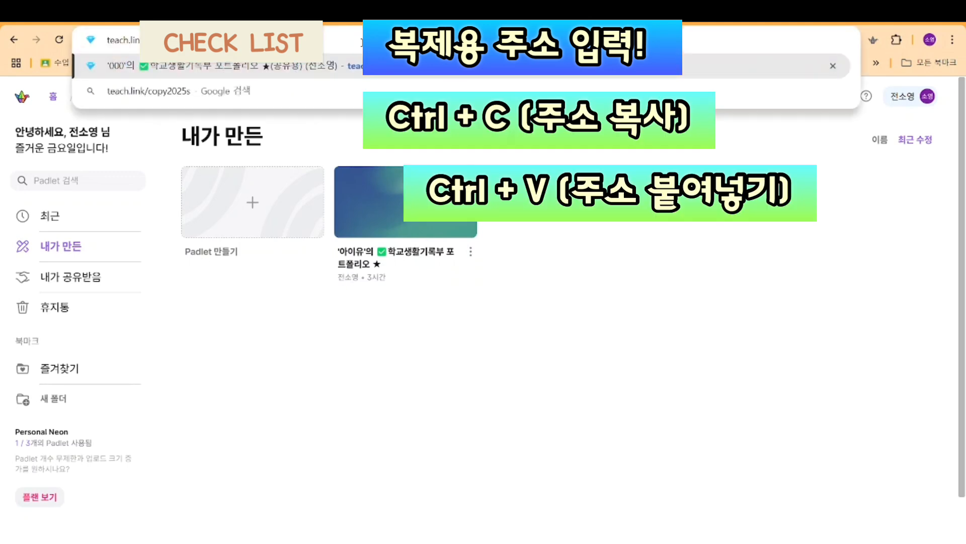
{"action": "key", "text": "Return"}
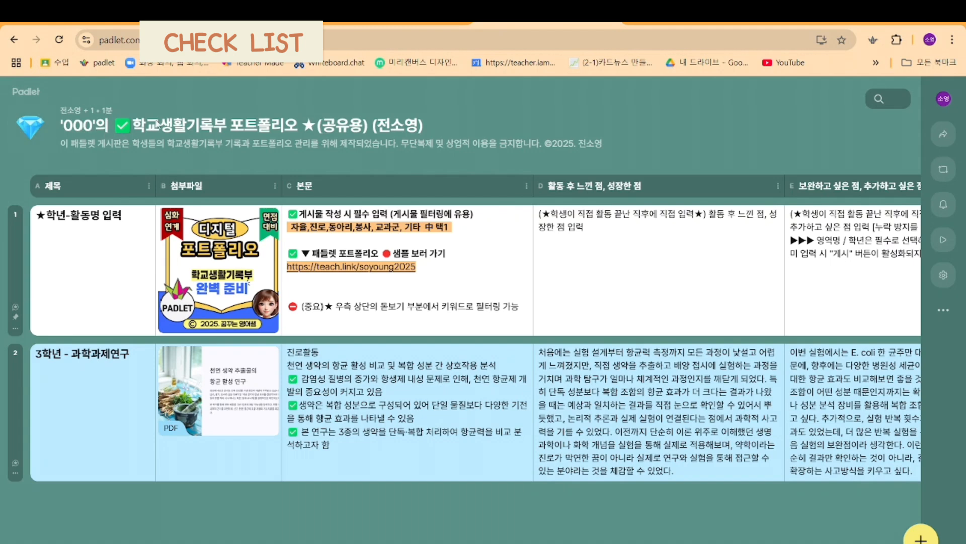
Step: Remove "(공유용)" and the author's name in parentheses from the end of the new board's title
{"action": "left_click", "coordinate": [179, 126]}
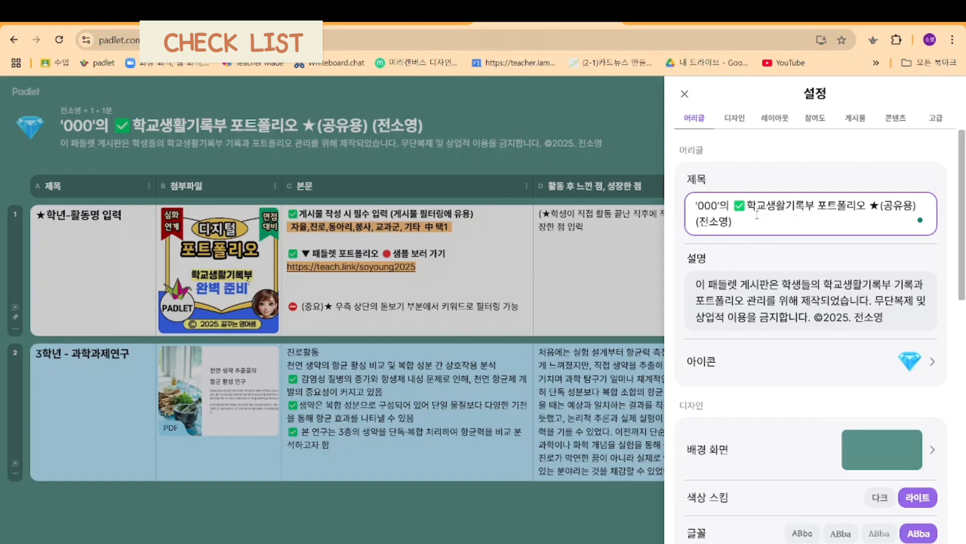
{"action": "key", "text": "BackSpace"}
{"action": "key", "text": "BackSpace"}
{"action": "key", "text": "BackSpace"}
{"action": "key", "text": "BackSpace"}
{"action": "key", "text": "BackSpace"}
{"action": "key", "text": "BackSpace"}
{"action": "key", "text": "BackSpace"}
{"action": "key", "text": "BackSpace"}
{"action": "key", "text": "BackSpace"}
{"action": "key", "text": "BackSpace"}
{"action": "key", "text": "BackSpace"}
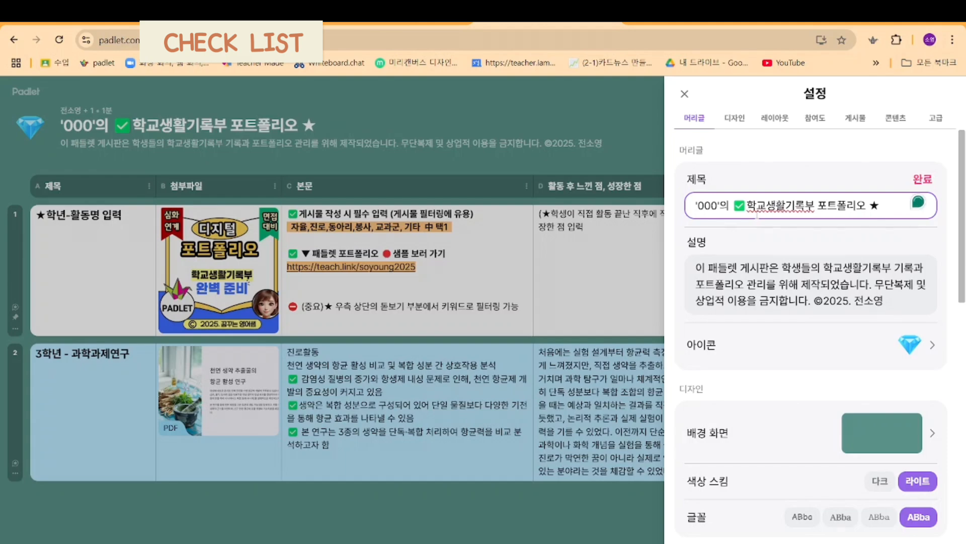
Step: Replace "000" in the board title with the student's number and name, and save the title
{"action": "left_click", "coordinate": [717, 206]}
{"action": "key", "text": "BackSpace"}
{"action": "key", "text": "BackSpace"}
{"action": "key", "text": "BackSpace"}
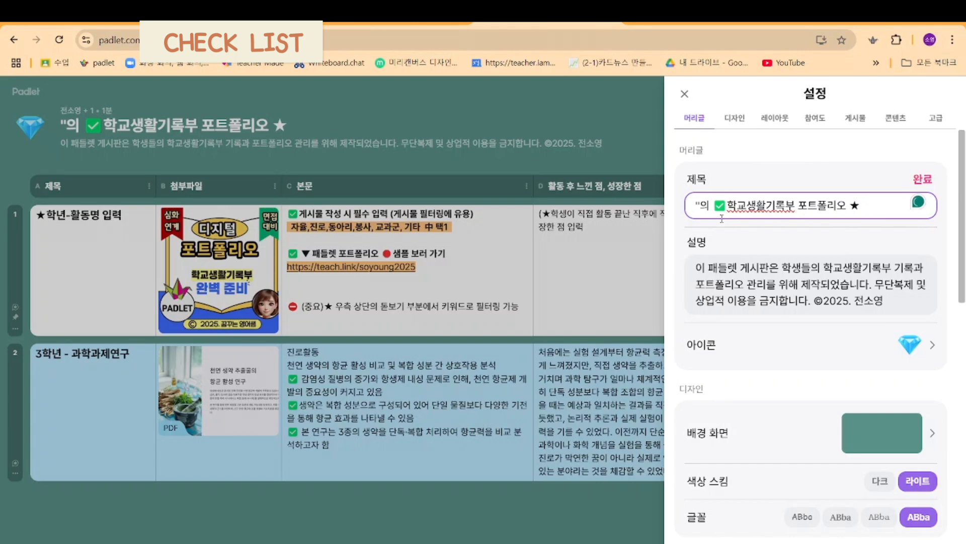
{"action": "type", "text": "2010"}
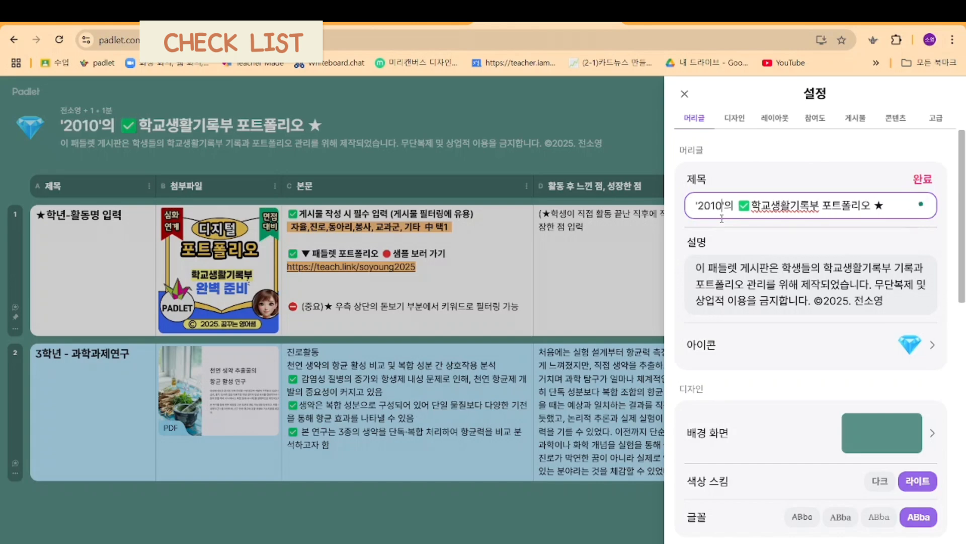
{"action": "type", "text": "0 홍길"}
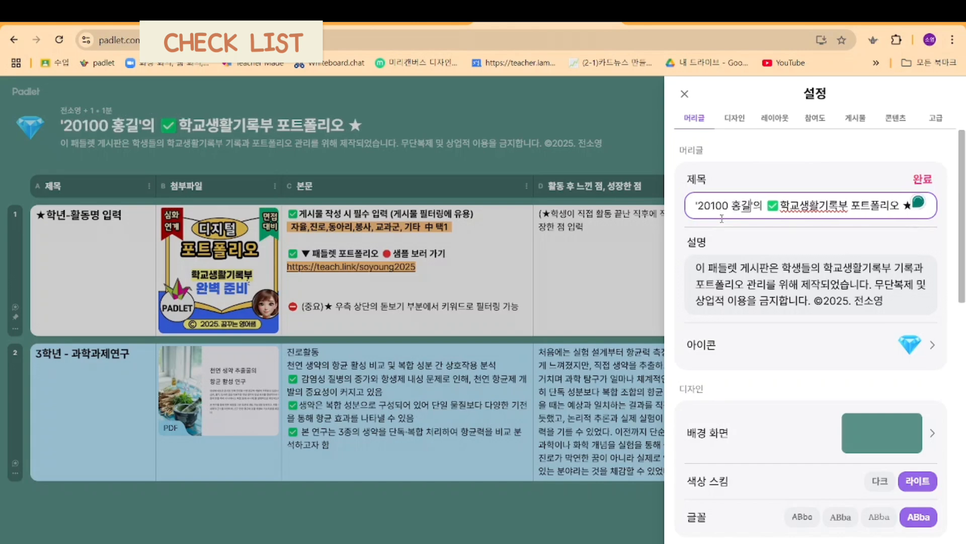
{"action": "type", "text": "수ㄴ"}
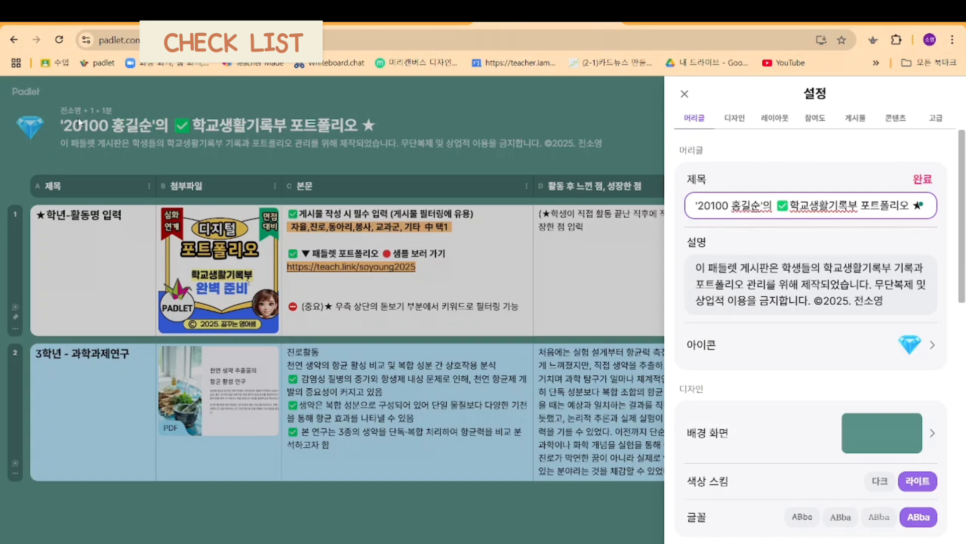
{"action": "left_click", "coordinate": [918, 182]}
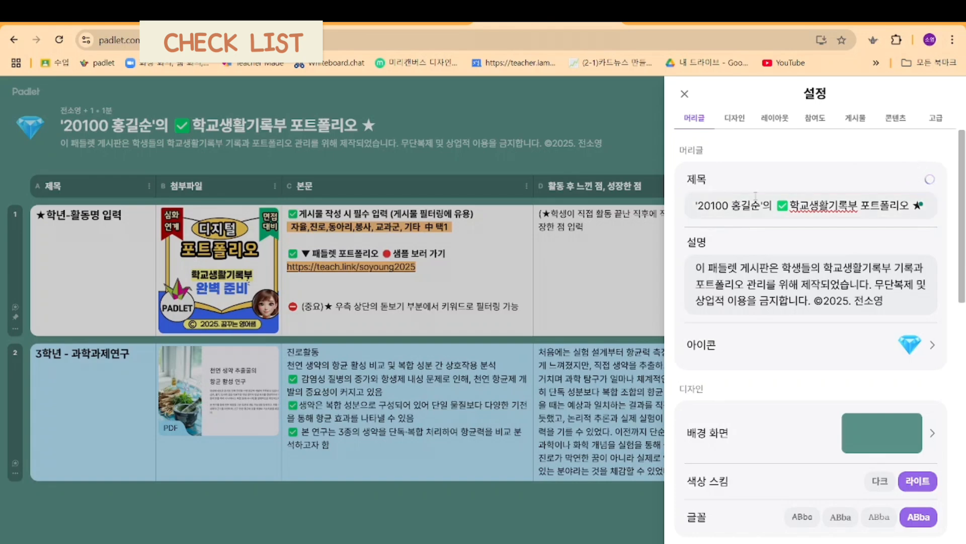
Step: Replace the board description with "여러분들의 다양한 활동을 기록해보세요.", save it and close the settings
{"action": "left_click_drag", "start_coordinate": [911, 302], "coordinate": [684, 264]}
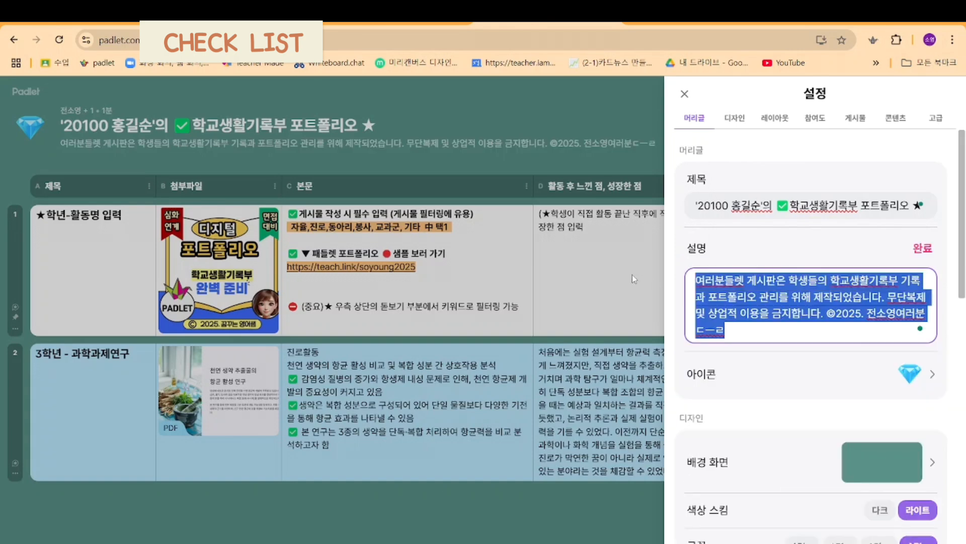
{"action": "type", "text": "여럽"}
{"action": "type", "text": "분들"}
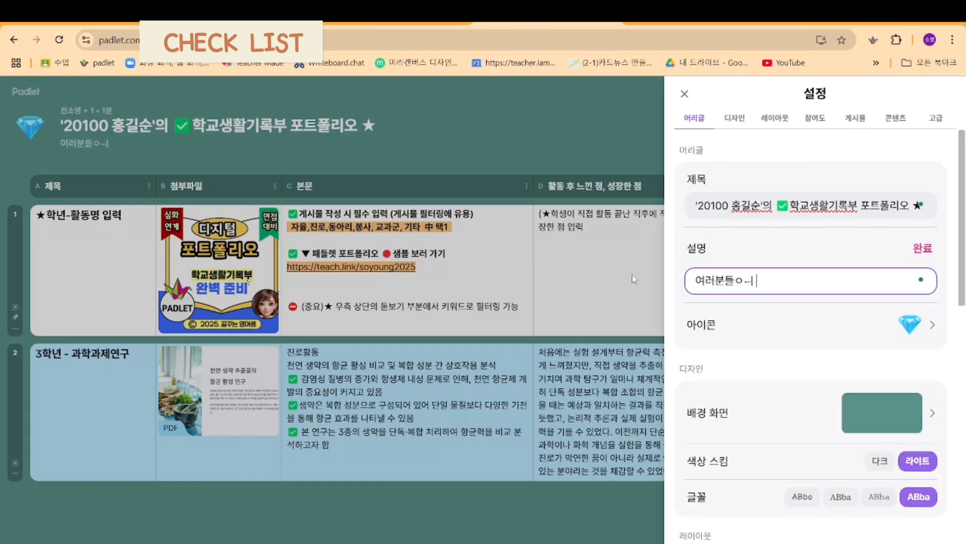
{"action": "type", "text": "의 다양한 활도동을"}
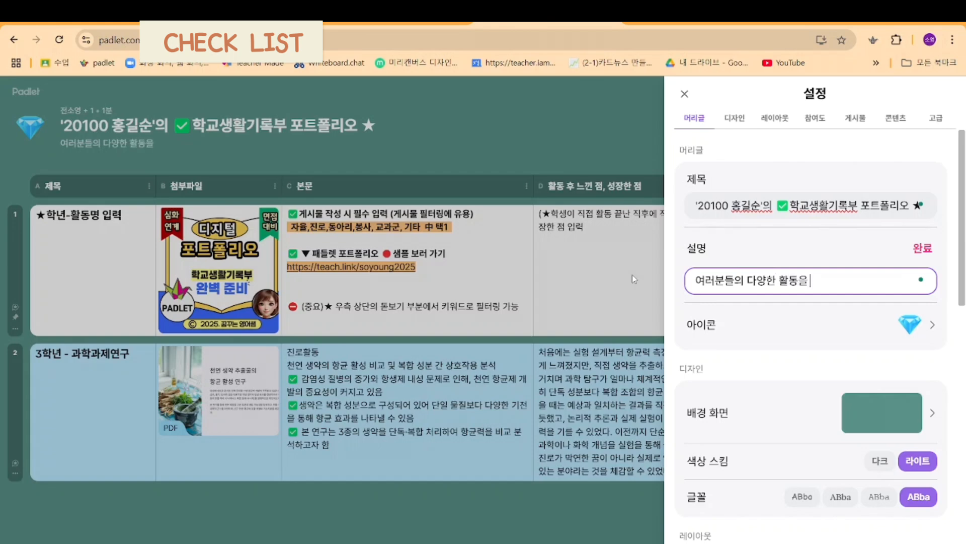
{"action": "type", "text": " 기록해보세요."}
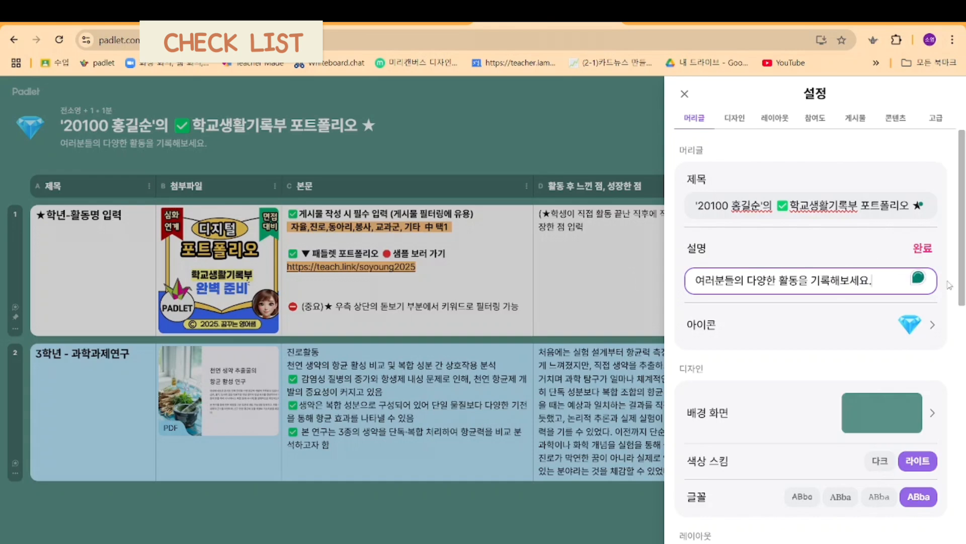
{"action": "left_click", "coordinate": [937, 252]}
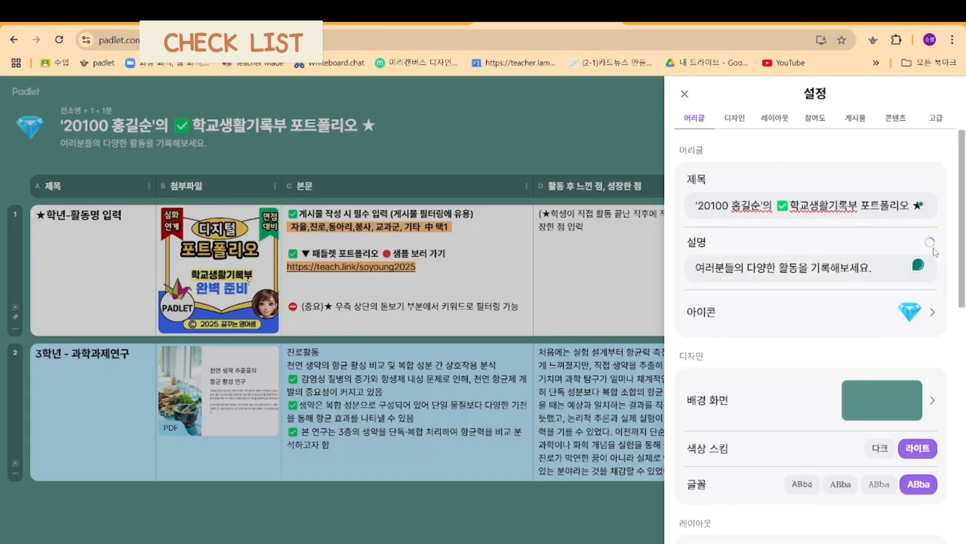
{"action": "scroll", "coordinate": [778, 376], "scroll_direction": "down", "scroll_amount": 10}
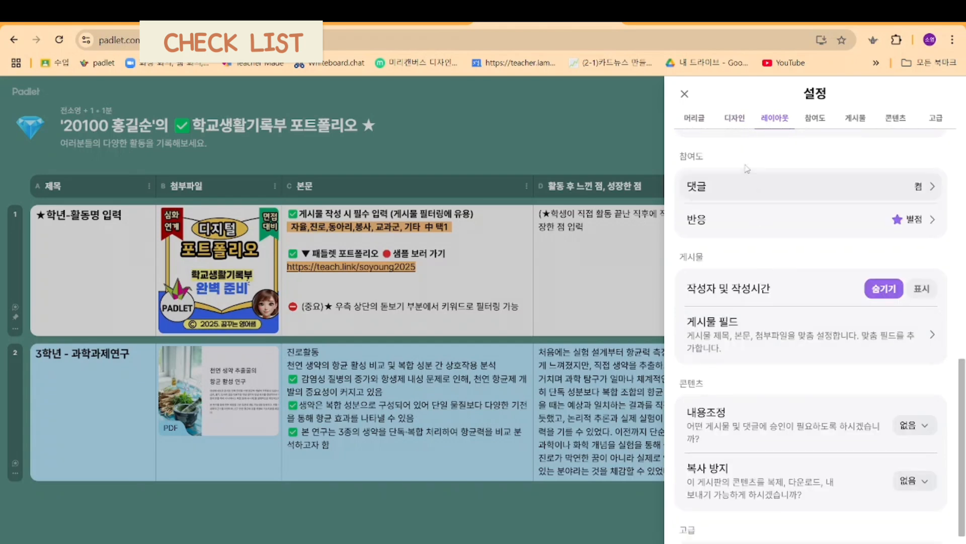
{"action": "left_click", "coordinate": [684, 94]}
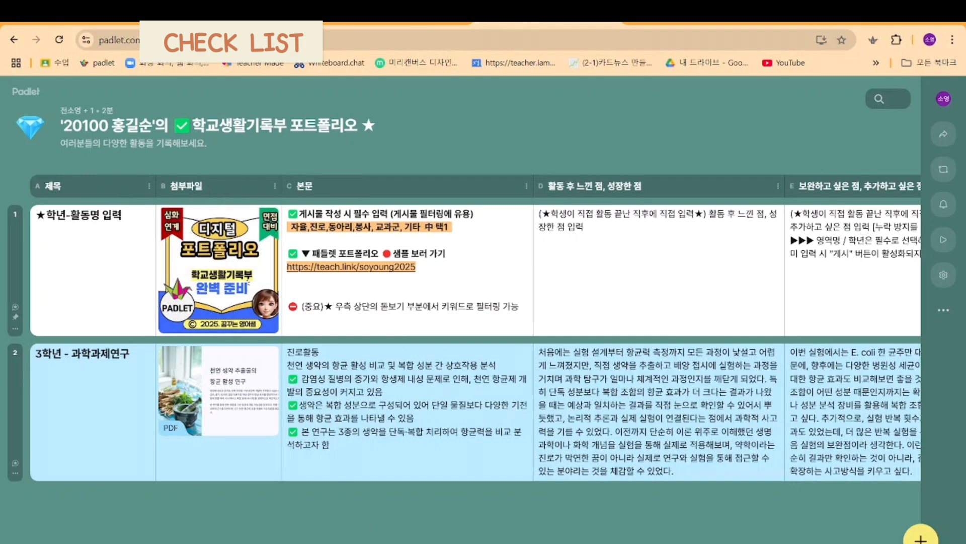
Step: View the field settings of the "활동 후 느낀 점, 성장한 점" column and close them
{"action": "scroll", "coordinate": [461, 327], "scroll_direction": "right", "scroll_amount": 10}
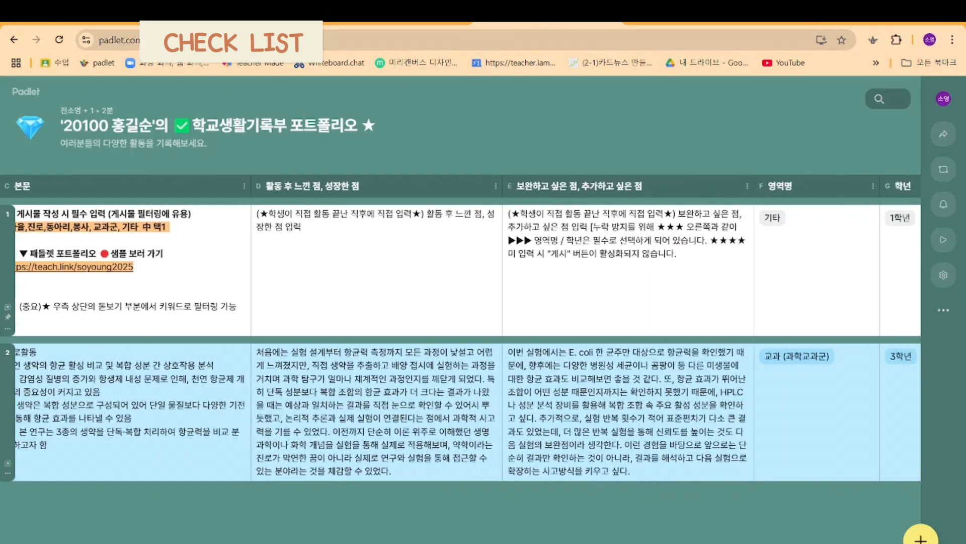
{"action": "scroll", "coordinate": [461, 327], "scroll_direction": "right", "scroll_amount": 3}
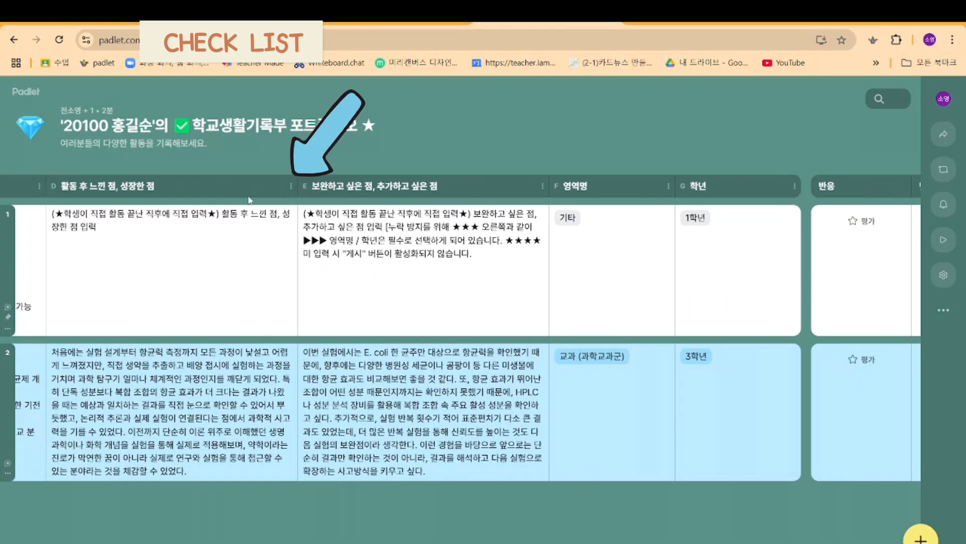
{"action": "left_click", "coordinate": [291, 187]}
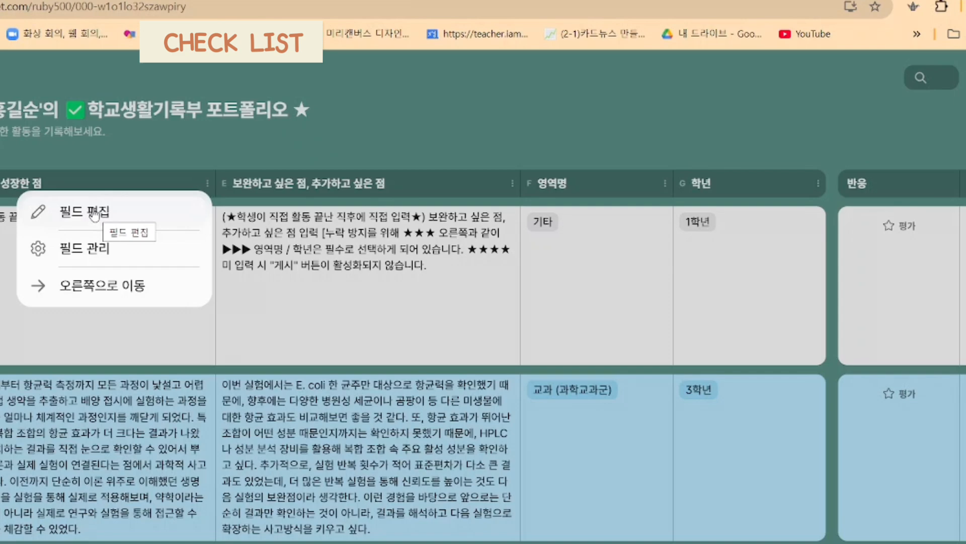
{"action": "left_click", "coordinate": [93, 213]}
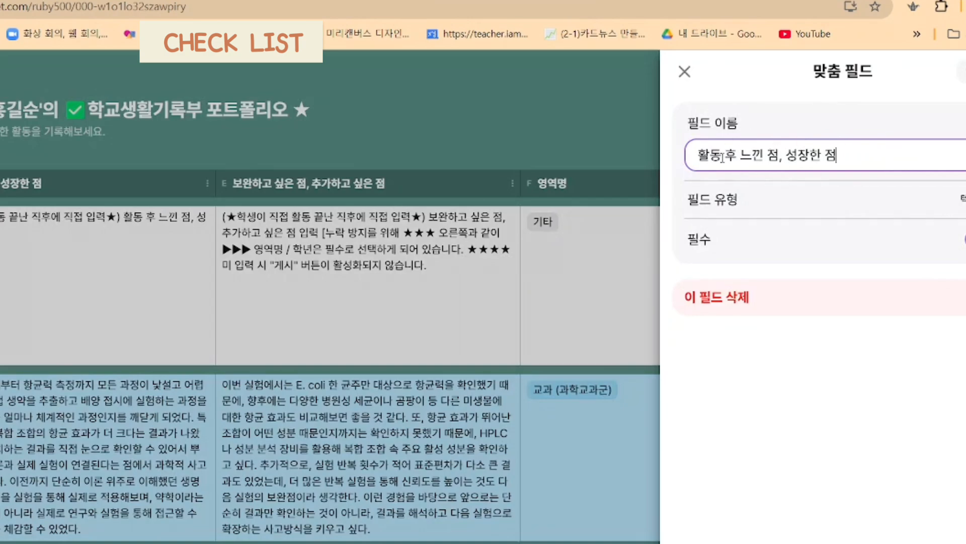
{"action": "left_click", "coordinate": [684, 71]}
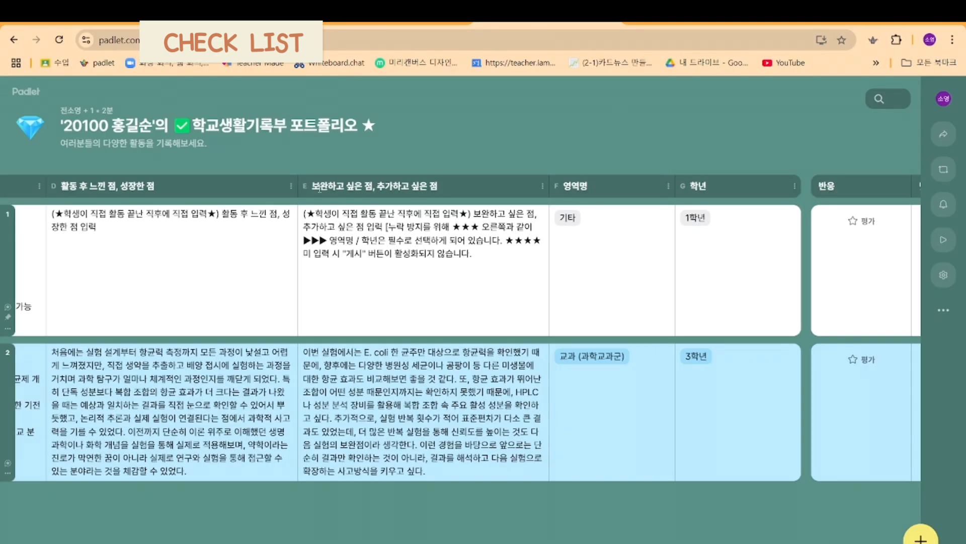
Step: Delete the custom field "보완하고 싶은 점, 추가하고 싶은 점" through the board's field management
{"action": "left_click", "coordinate": [291, 186]}
{"action": "left_click", "coordinate": [201, 241]}
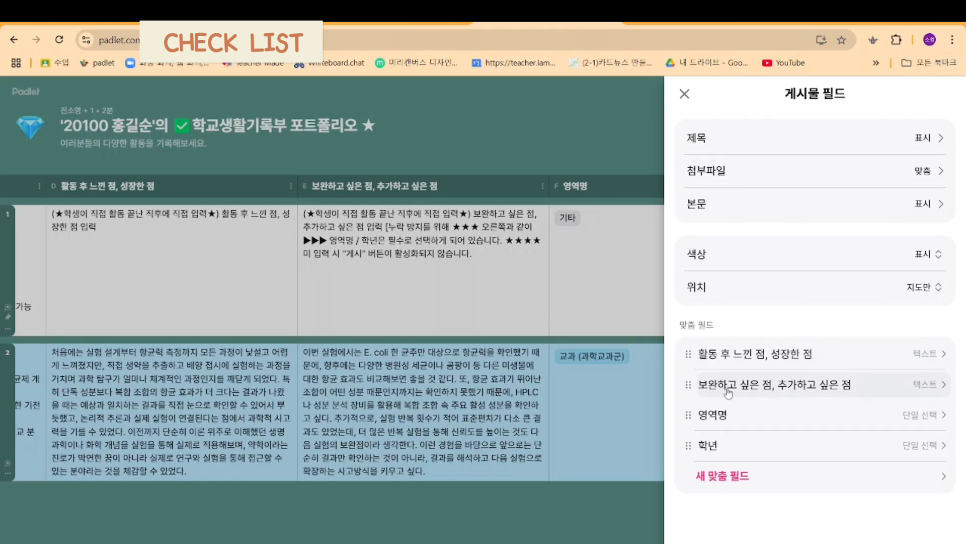
{"action": "left_click", "coordinate": [875, 388]}
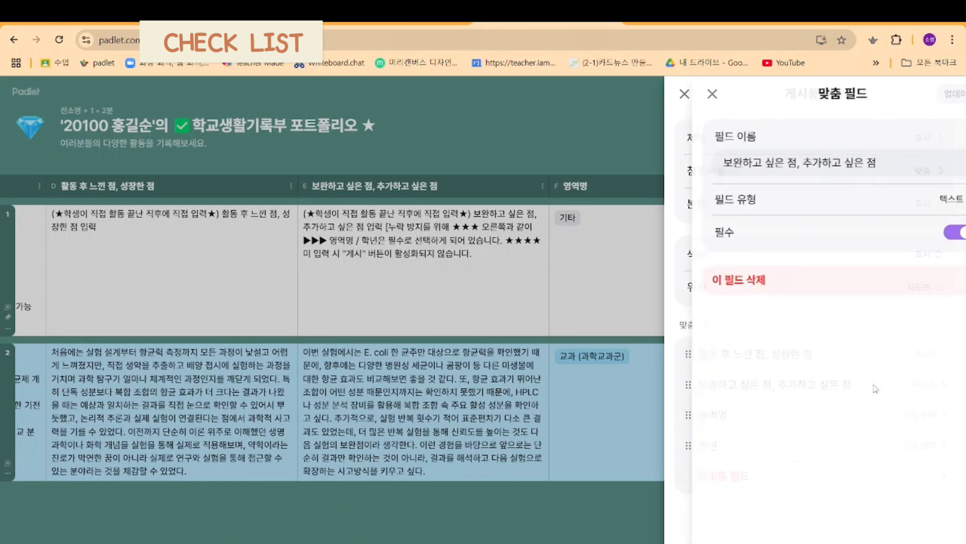
{"action": "left_click", "coordinate": [726, 280]}
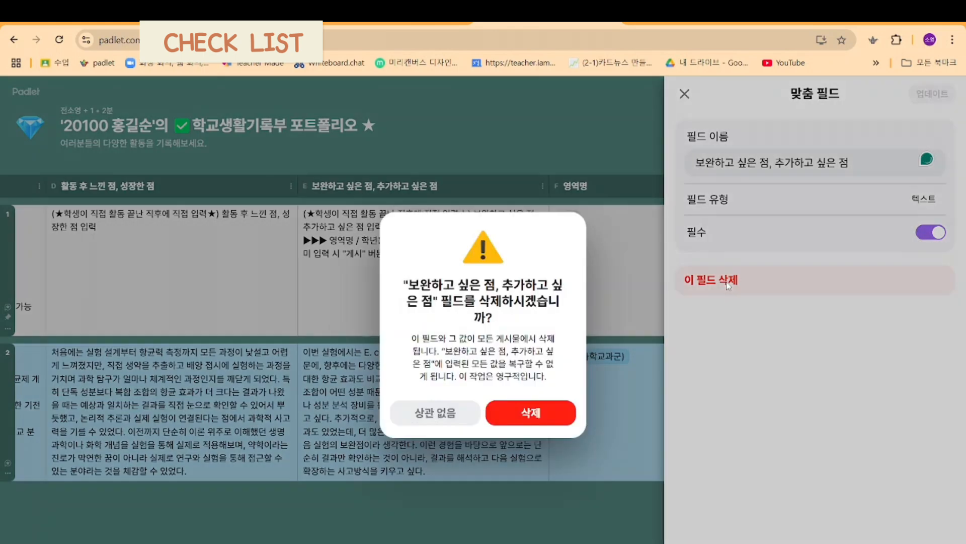
{"action": "left_click", "coordinate": [572, 423]}
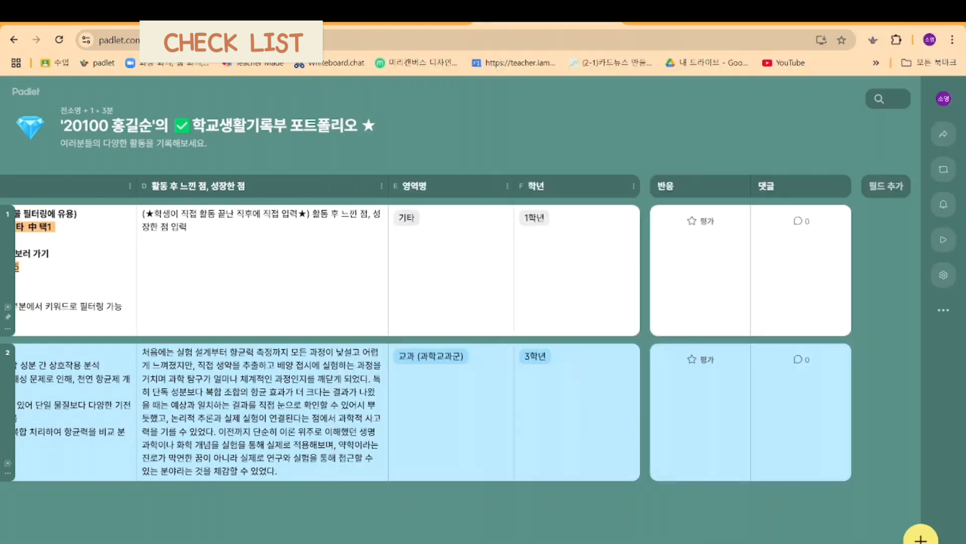
{"action": "scroll", "coordinate": [460, 327], "scroll_direction": "left", "scroll_amount": 8}
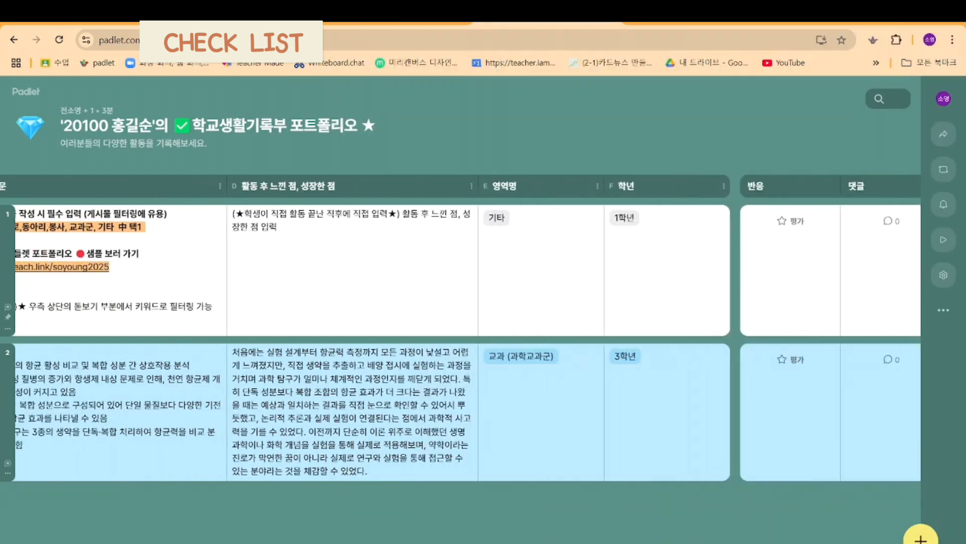
{"action": "scroll", "coordinate": [461, 327], "scroll_direction": "right", "scroll_amount": 2}
{"action": "scroll", "coordinate": [874, 325], "scroll_direction": "right", "scroll_amount": 5}
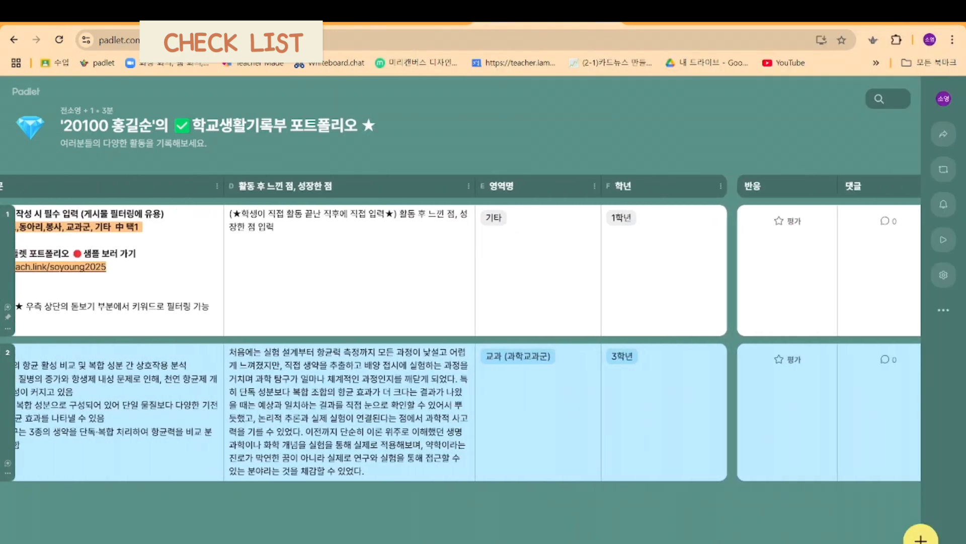
{"action": "scroll", "coordinate": [875, 324], "scroll_direction": "left", "scroll_amount": 2}
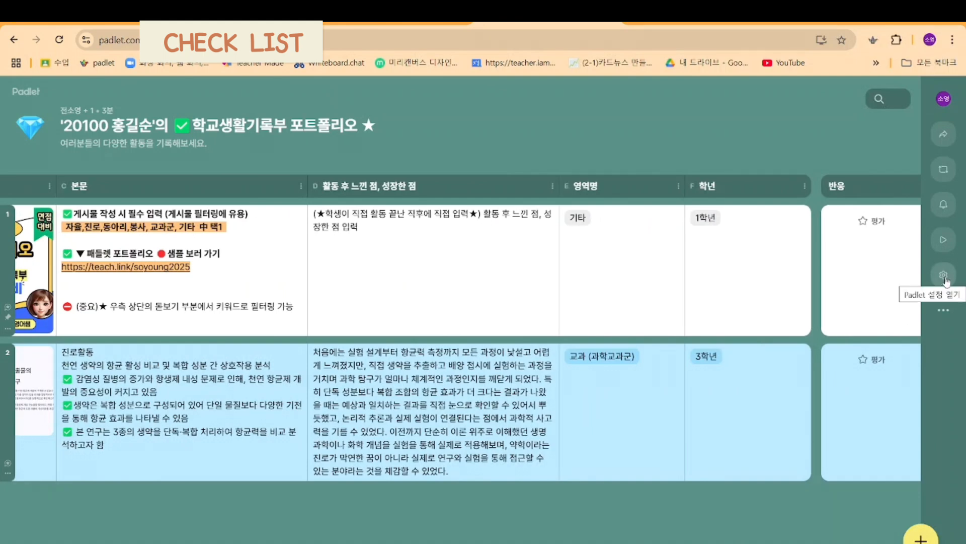
{"action": "left_click", "coordinate": [551, 187]}
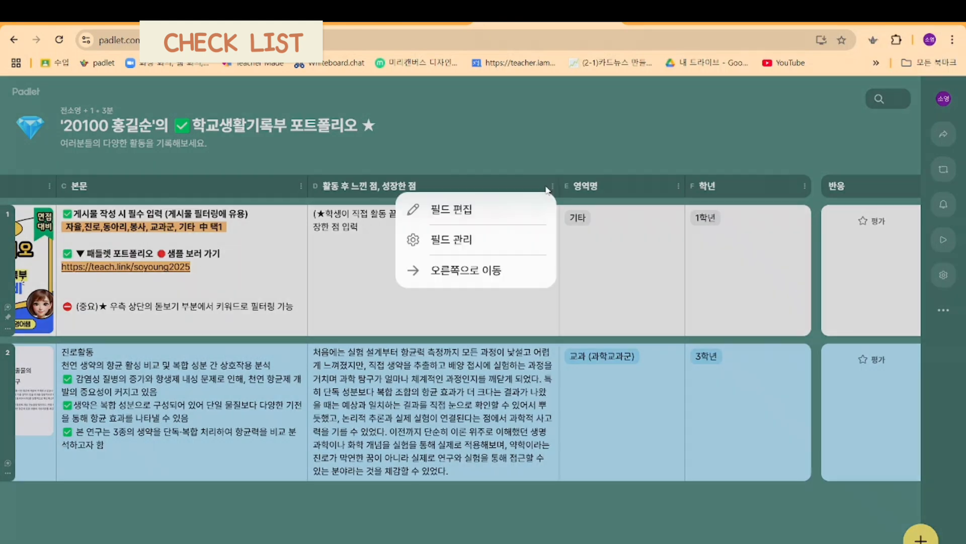
{"action": "left_click", "coordinate": [619, 121]}
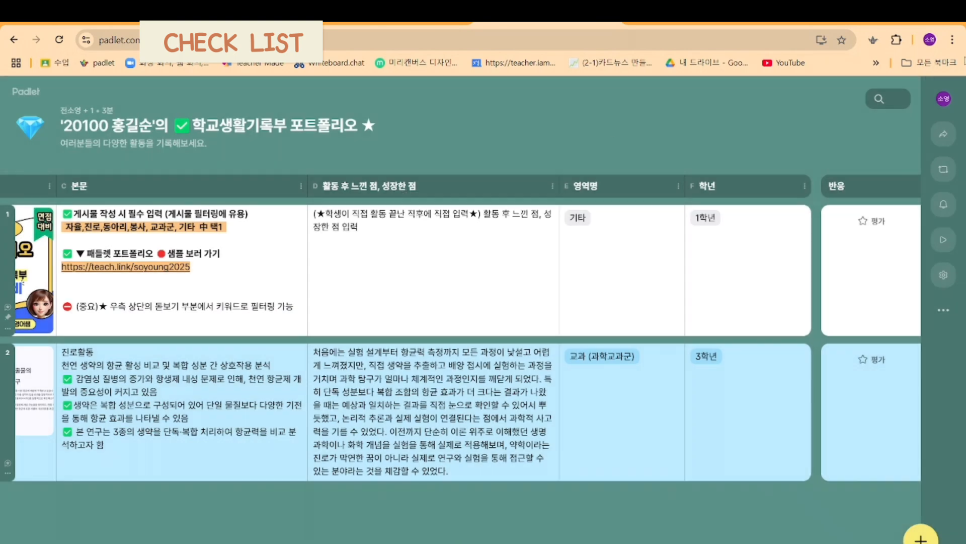
Step: Open the post field settings (게시물 필드) of the board
{"action": "left_click", "coordinate": [942, 281]}
{"action": "scroll", "coordinate": [849, 285], "scroll_direction": "down", "scroll_amount": 6}
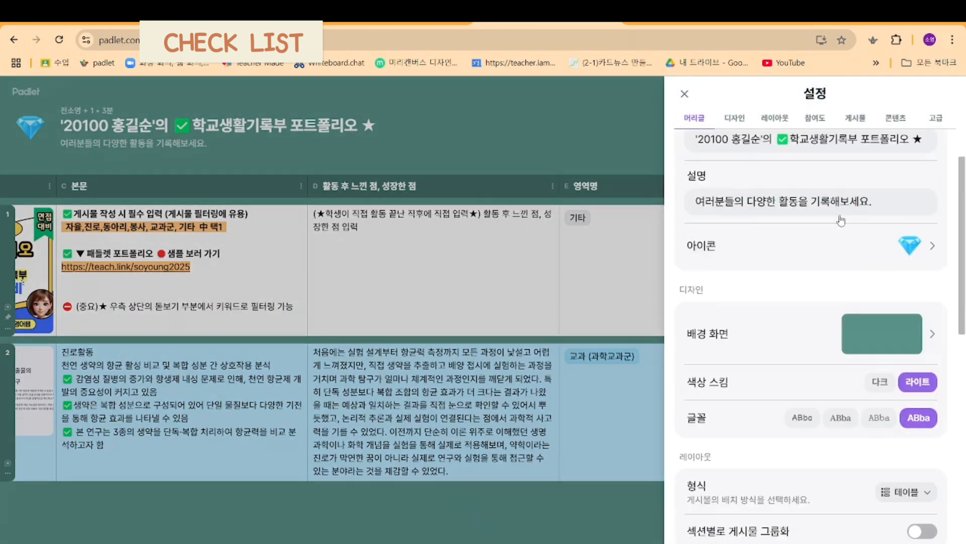
{"action": "scroll", "coordinate": [850, 284], "scroll_direction": "down", "scroll_amount": 6}
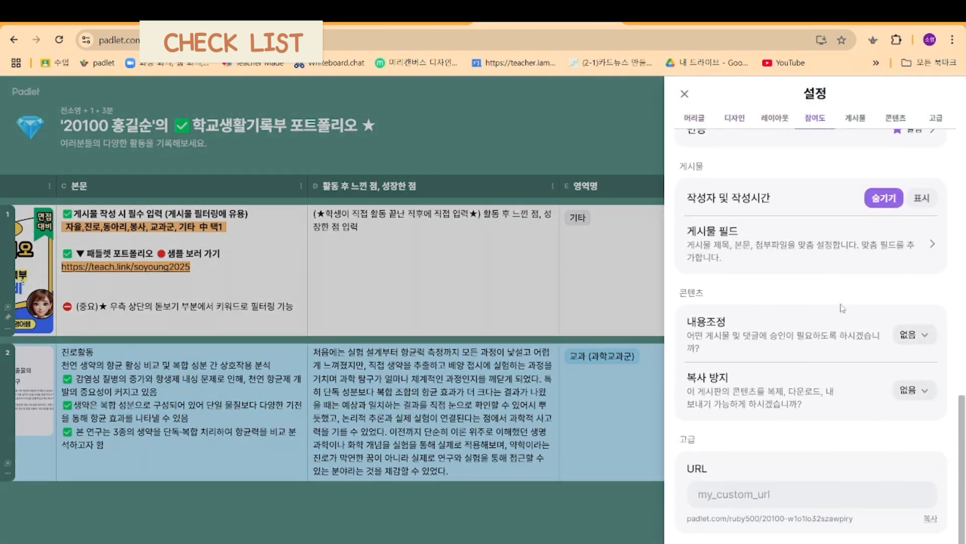
{"action": "scroll", "coordinate": [840, 307], "scroll_direction": "up", "scroll_amount": 3}
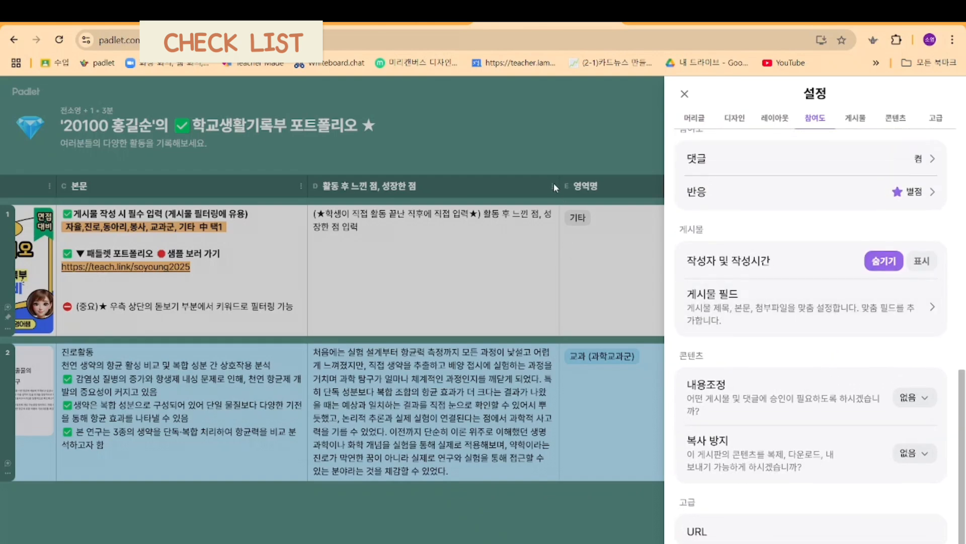
{"action": "left_click", "coordinate": [840, 311]}
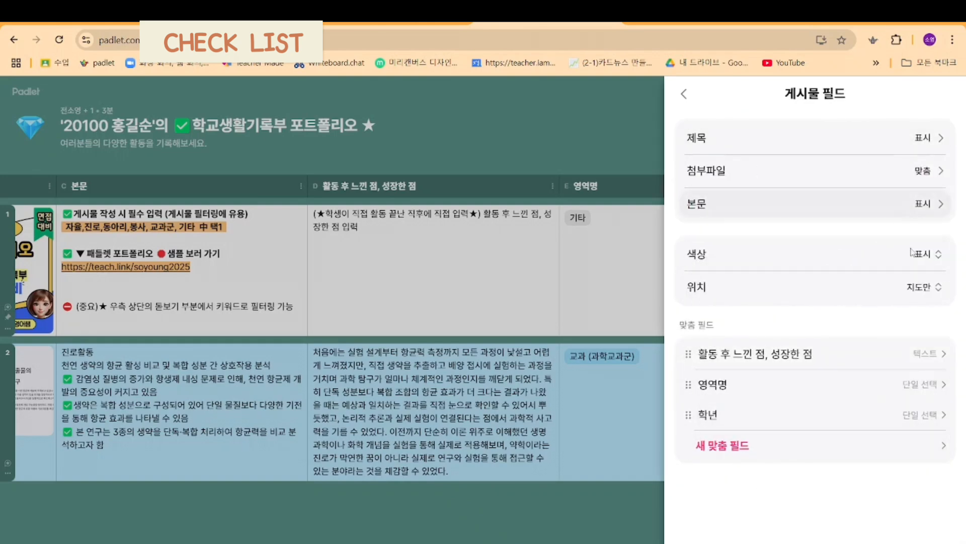
Step: Examine the settings and selection options of the custom fields "영역명" and "학년"
{"action": "left_click", "coordinate": [912, 391]}
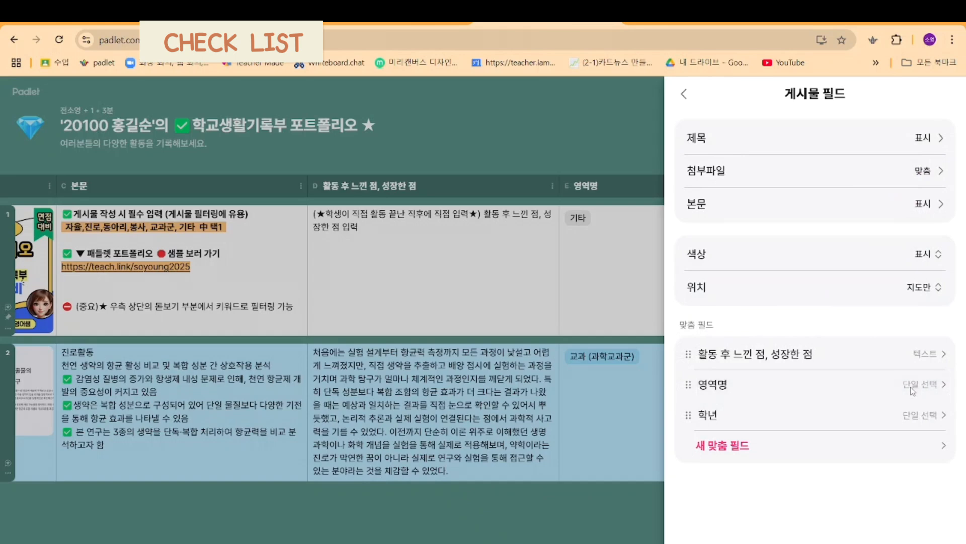
{"action": "left_click", "coordinate": [683, 94]}
{"action": "left_click", "coordinate": [816, 421]}
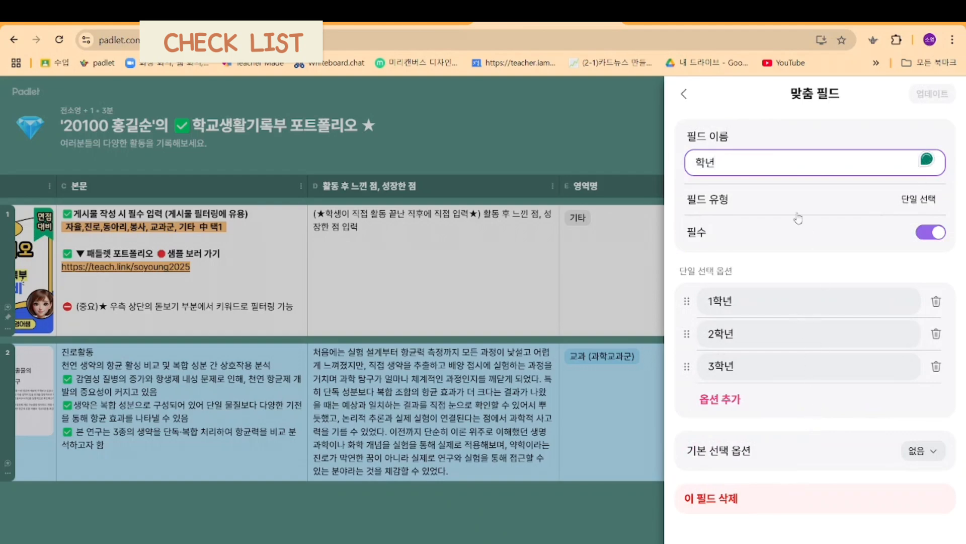
{"action": "left_click", "coordinate": [683, 94]}
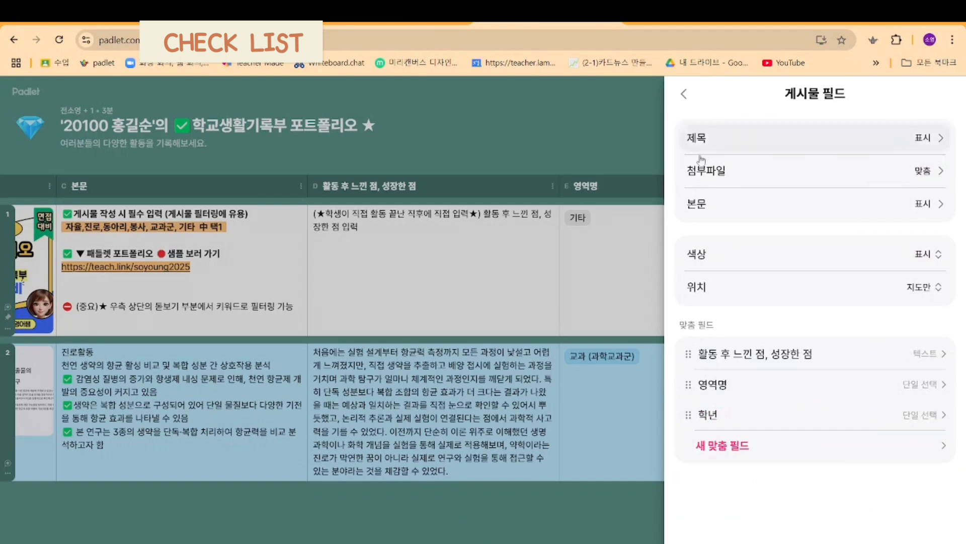
Step: Create a new custom field named "선생님 평가" with the type 텍스트, leaving it non-required
{"action": "left_click", "coordinate": [732, 446]}
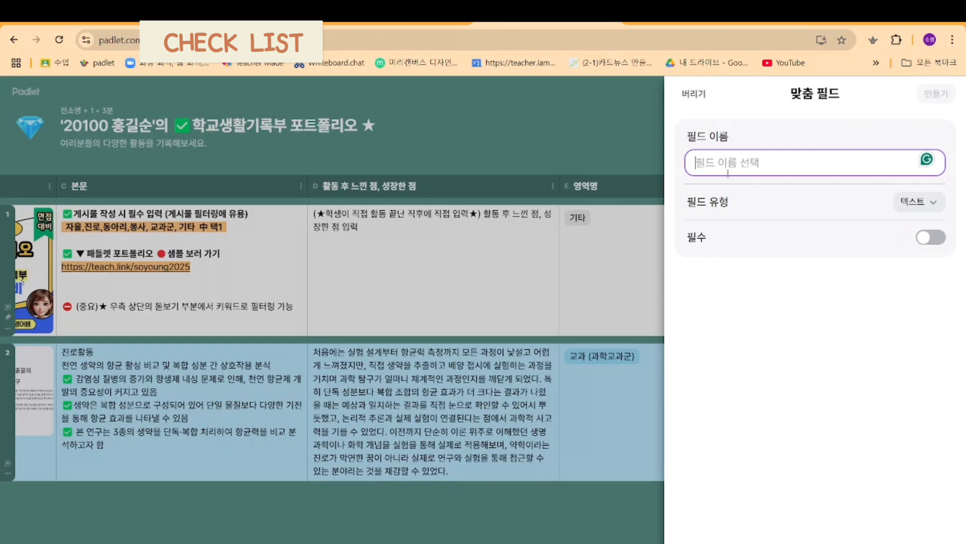
{"action": "type", "text": "세"}
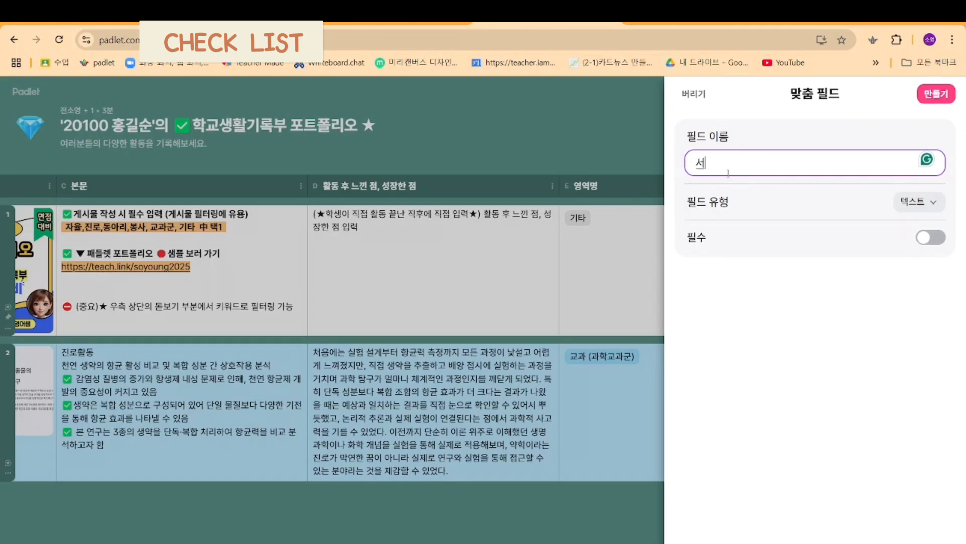
{"action": "type", "text": "생니"}
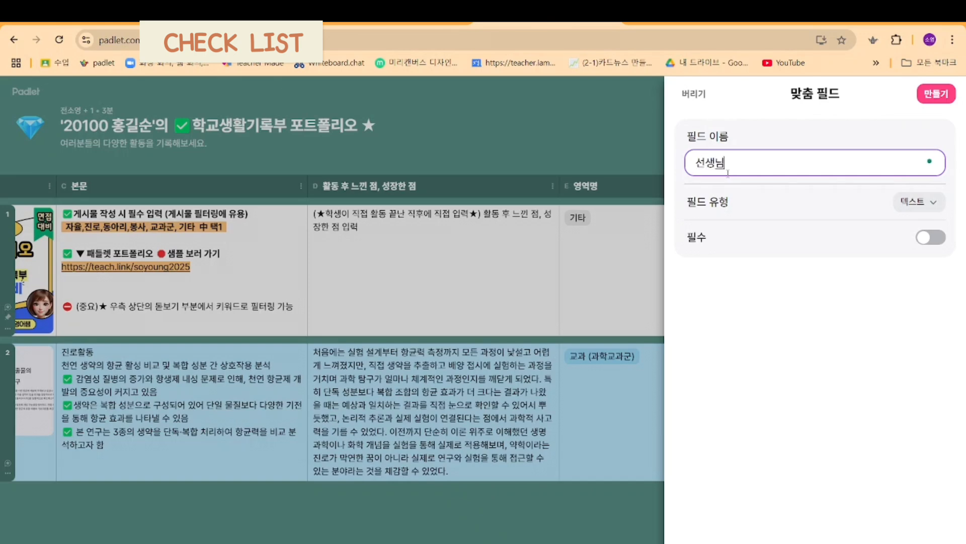
{"action": "type", "text": " 평가"}
{"action": "left_click", "coordinate": [916, 211]}
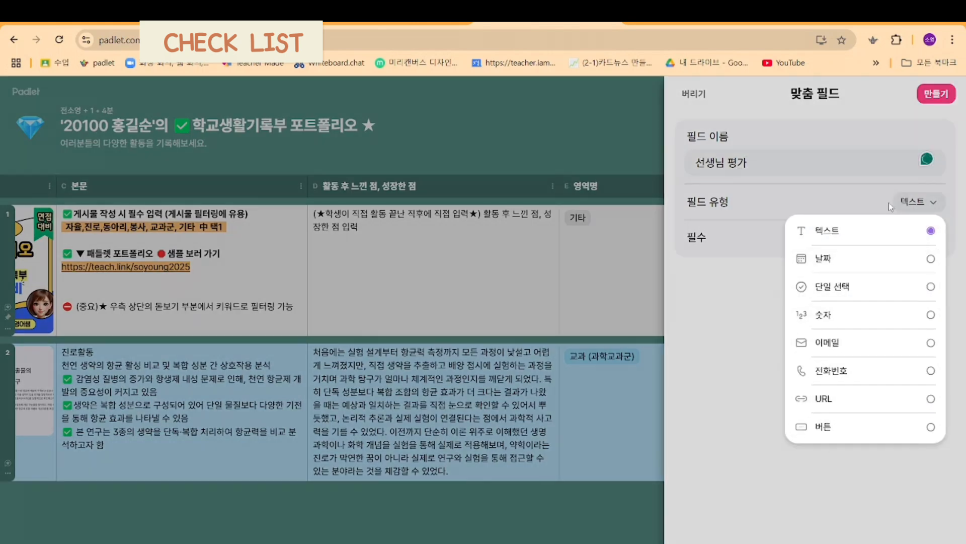
{"action": "left_click", "coordinate": [832, 185]}
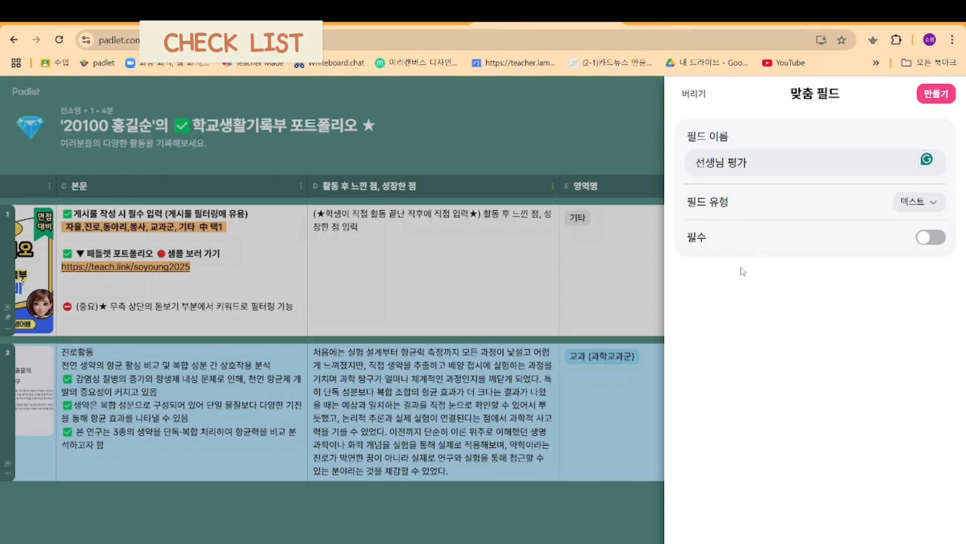
{"action": "left_click", "coordinate": [923, 244]}
{"action": "left_click", "coordinate": [934, 243]}
{"action": "left_click", "coordinate": [936, 94]}
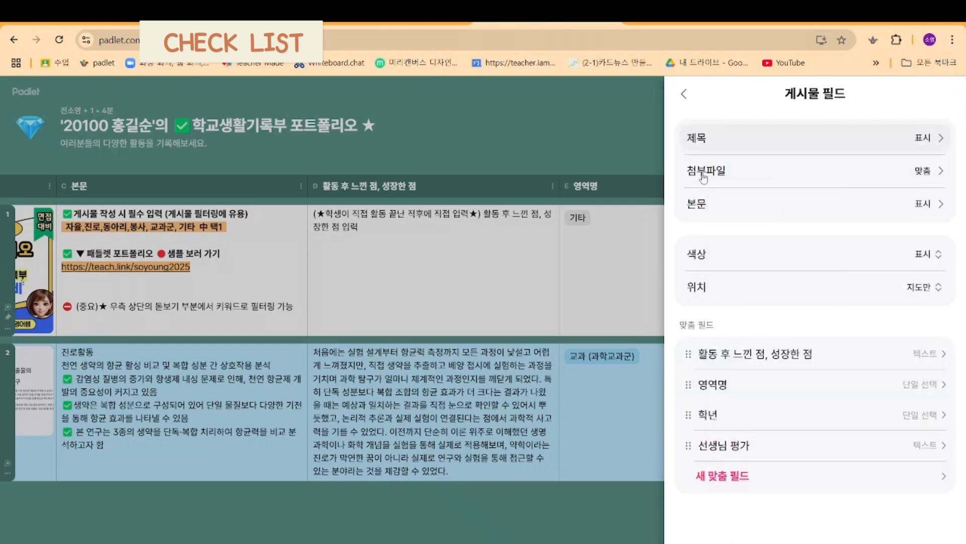
Step: Move the "선생님 평가" field directly after "활동 후 느낀 점, 성장한 점" and check the fields in a blank new post, closing it unpublished
{"action": "left_click_drag", "start_coordinate": [687, 447], "coordinate": [691, 380]}
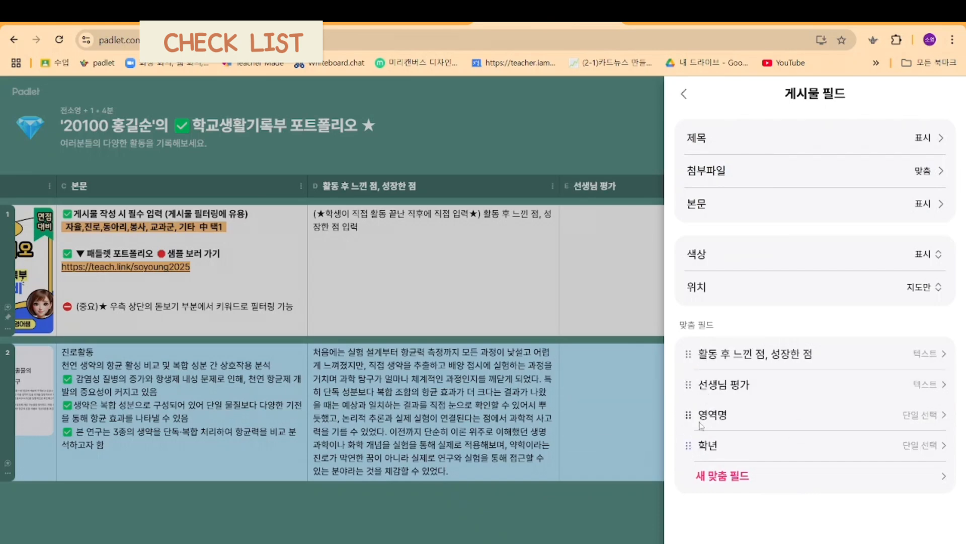
{"action": "left_click", "coordinate": [633, 105]}
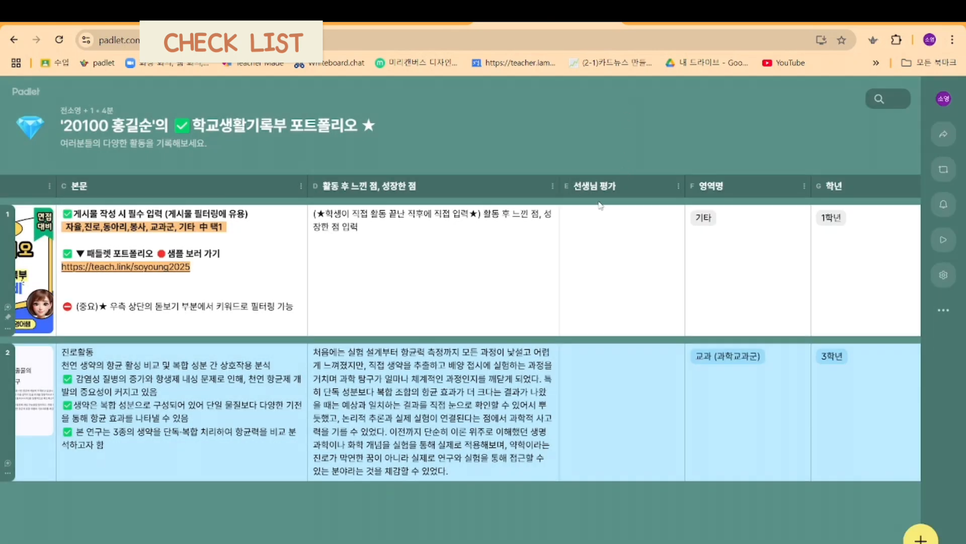
{"action": "left_click", "coordinate": [921, 536]}
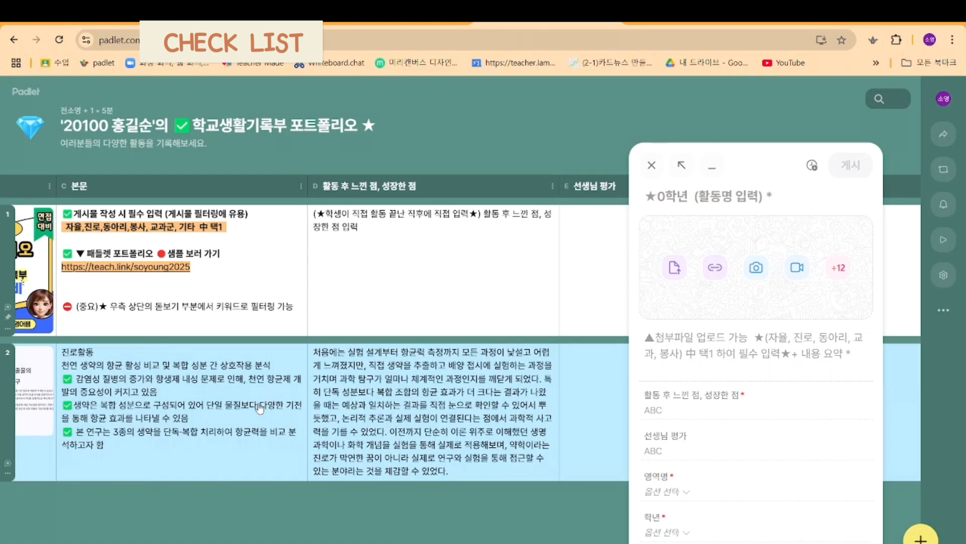
{"action": "left_click", "coordinate": [651, 165]}
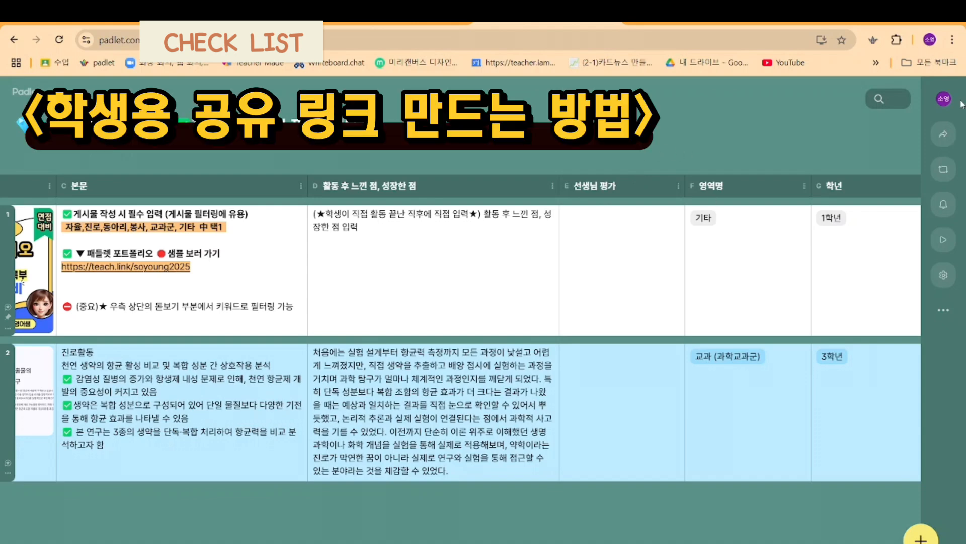
{"action": "left_click", "coordinate": [941, 136]}
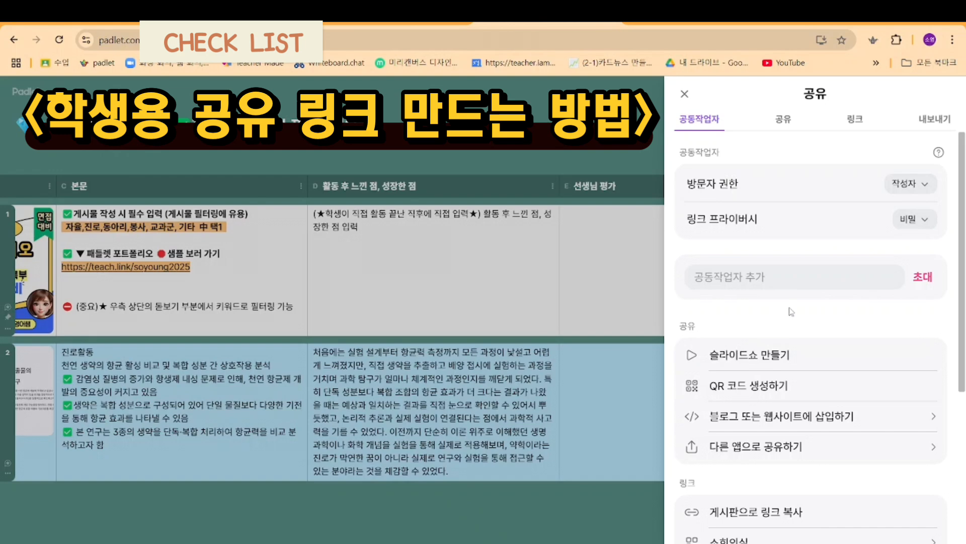
{"action": "scroll", "coordinate": [790, 322], "scroll_direction": "down", "scroll_amount": 5}
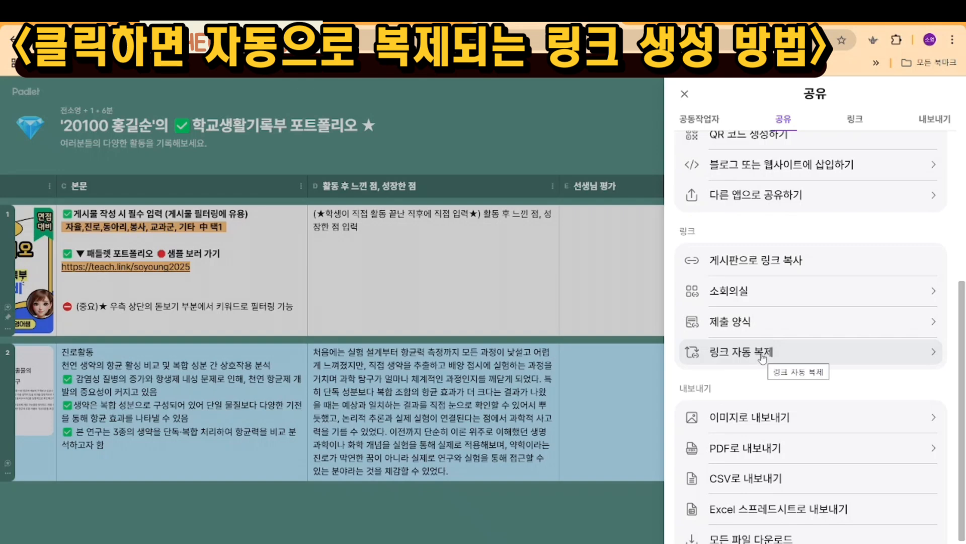
{"action": "left_click", "coordinate": [455, 138]}
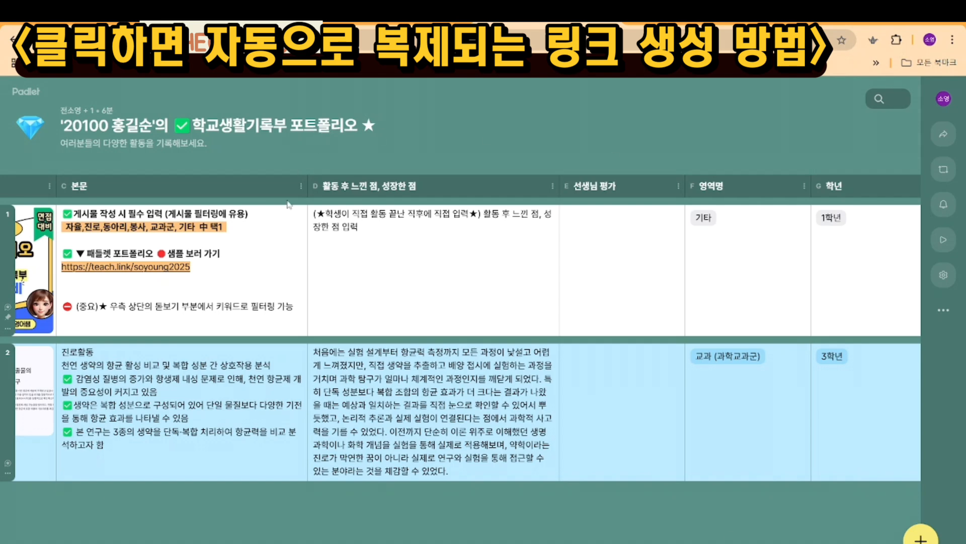
Step: Activate 링크 자동 복제 for the board with 새 게시판에 관리자 추가 and 사용자당 복제 1회로 제한 enabled, and copy the generated link
{"action": "left_click", "coordinate": [943, 134]}
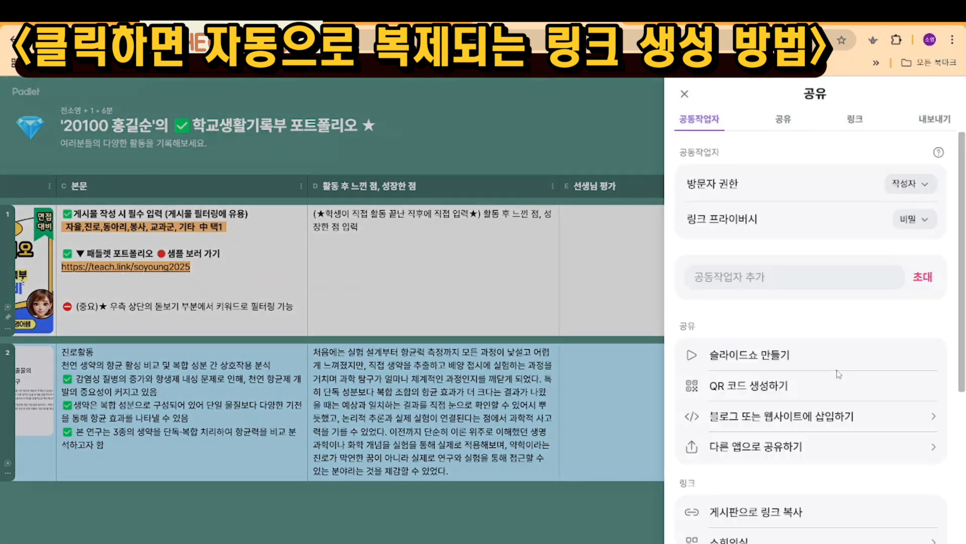
{"action": "scroll", "coordinate": [775, 428], "scroll_direction": "down", "scroll_amount": 3}
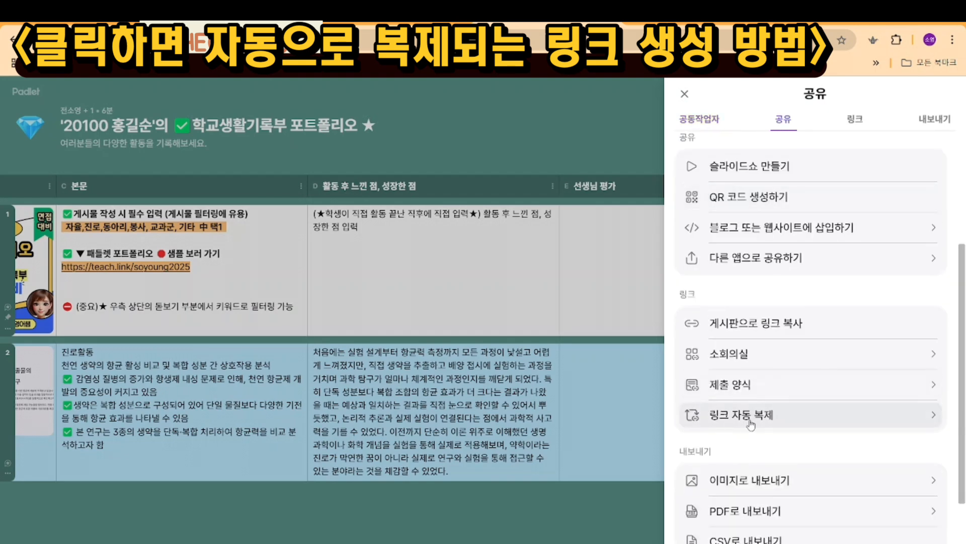
{"action": "left_click", "coordinate": [750, 424]}
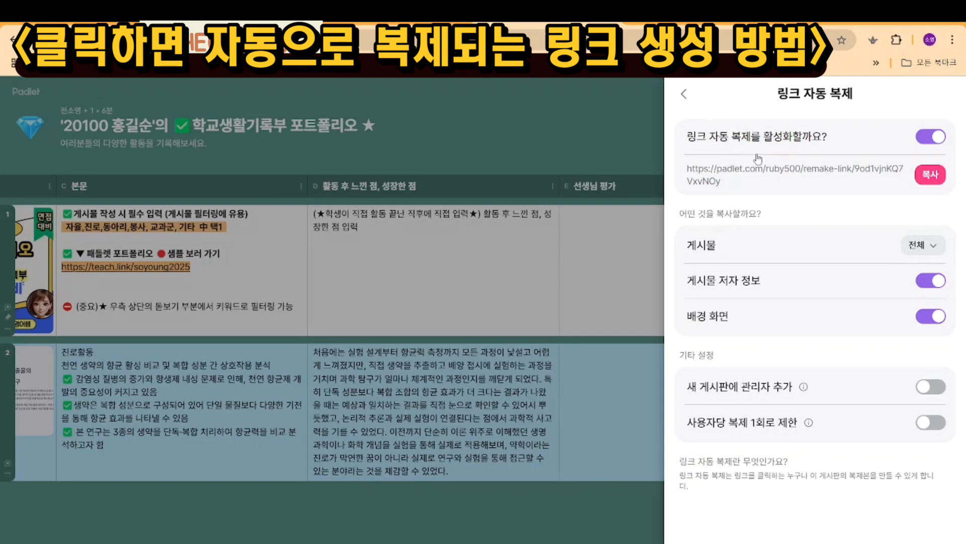
{"action": "left_click", "coordinate": [941, 136]}
{"action": "left_click", "coordinate": [475, 372]}
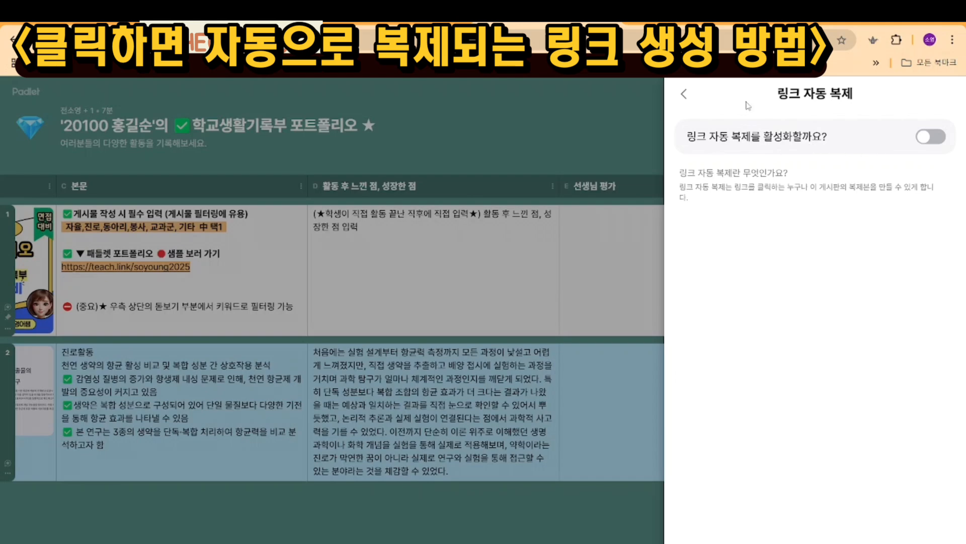
{"action": "left_click", "coordinate": [931, 136]}
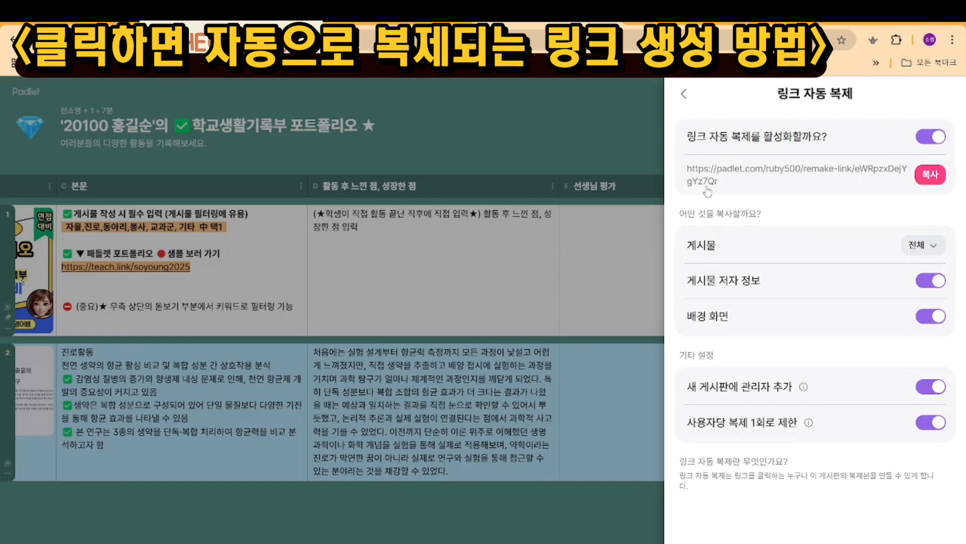
{"action": "left_click", "coordinate": [931, 176]}
Step: Open the copied automatic duplication link in a new tab of the other browser profile to test it
{"action": "key", "text": "ctrl+t"}
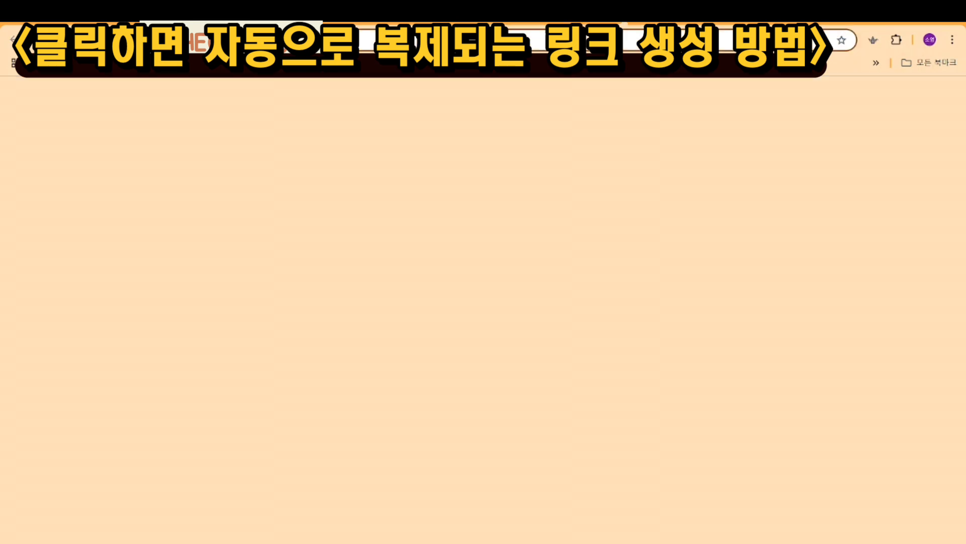
{"action": "left_click", "coordinate": [634, 37]}
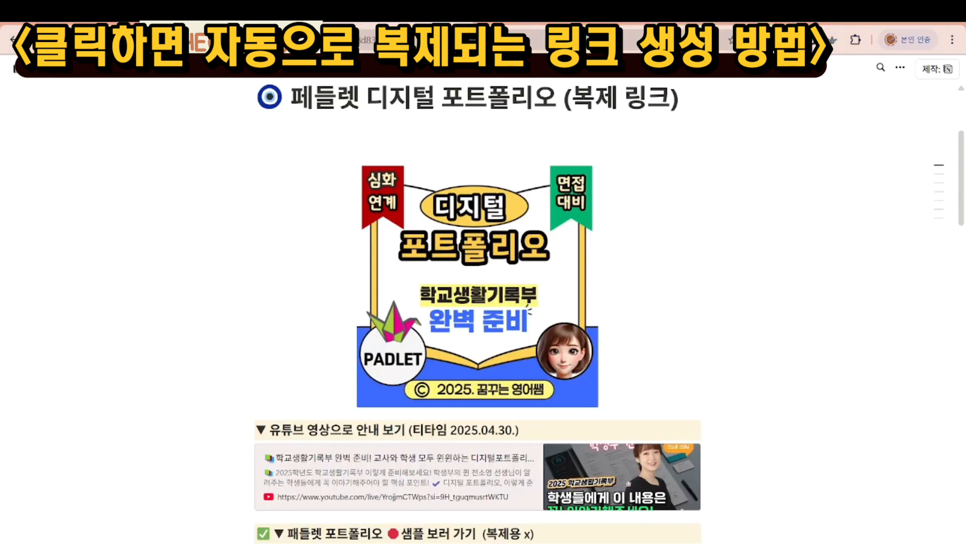
{"action": "key", "text": "ctrl+t"}
{"action": "left_click", "coordinate": [362, 40]}
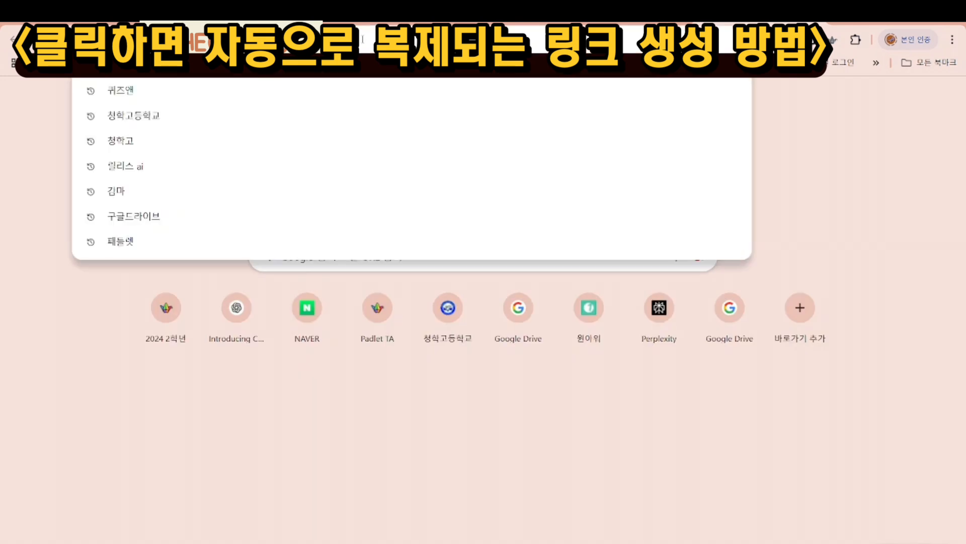
{"action": "type", "text": "https://padlet.com/ruby500/remake-link/eWRpzxDejYgYz7Qr"}
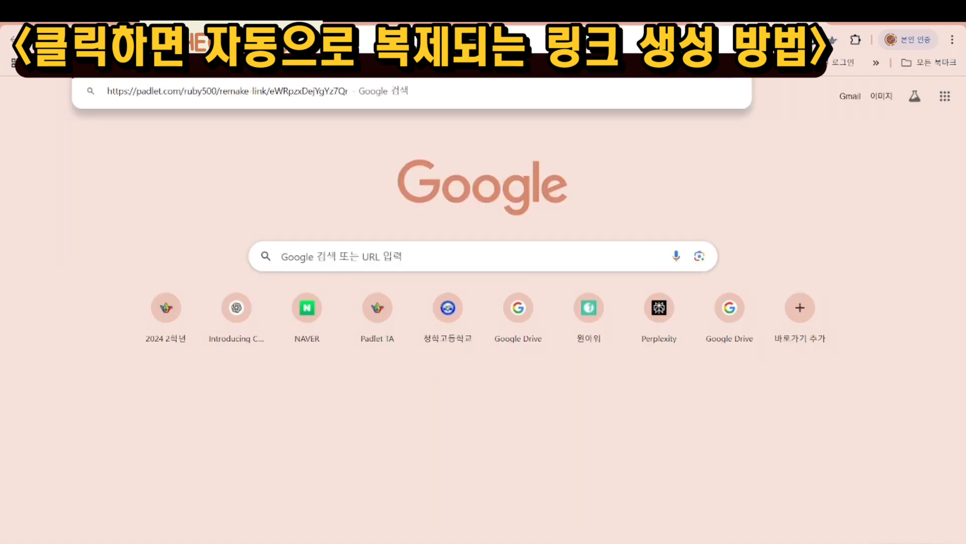
{"action": "key", "text": "Return"}
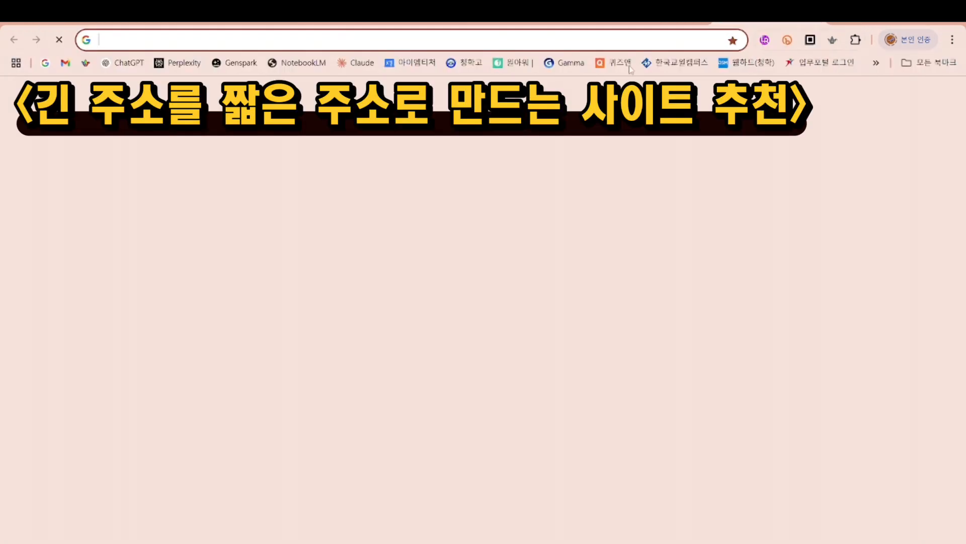
Step: Go to ta.padlet.com and open the 짧은 링크 tool
{"action": "left_click", "coordinate": [485, 40]}
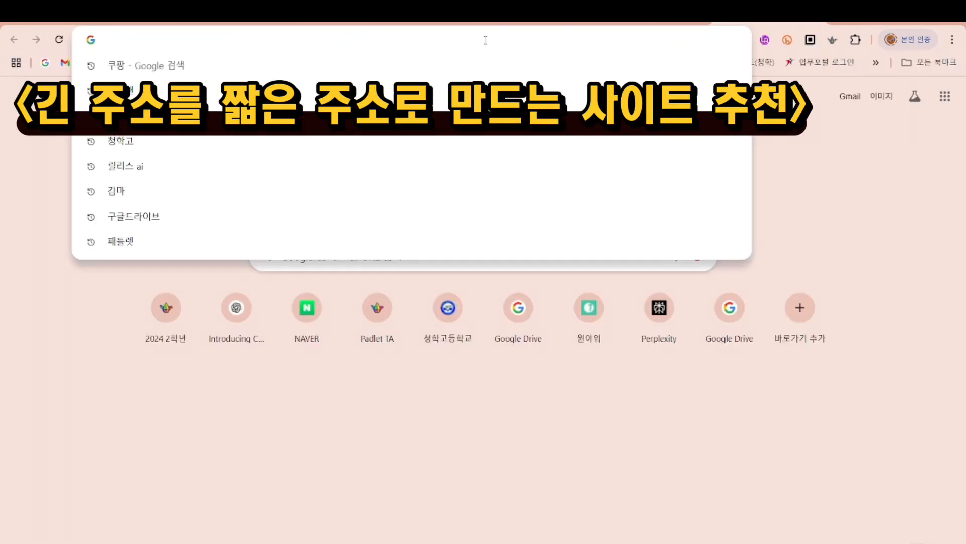
{"action": "type", "text": "ta.padlet.com"}
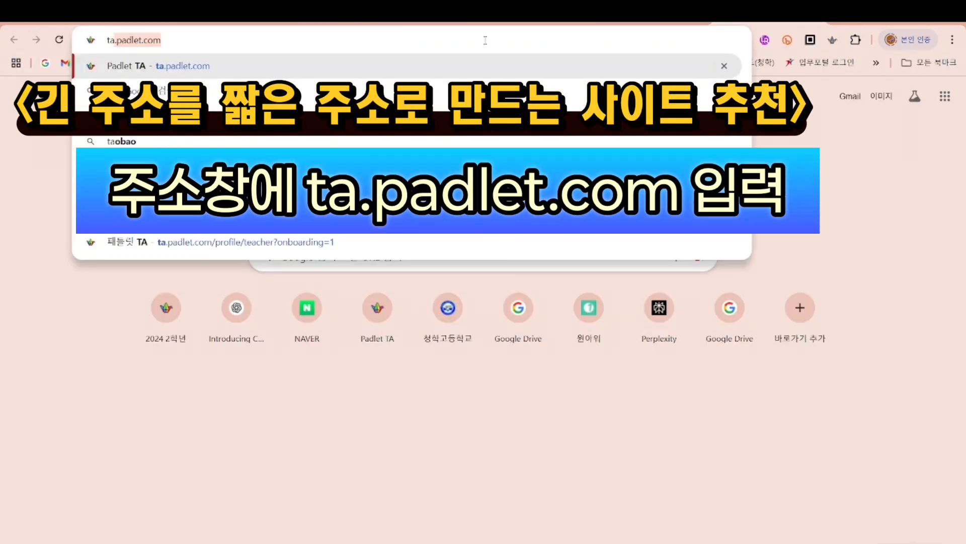
{"action": "key", "text": "Return"}
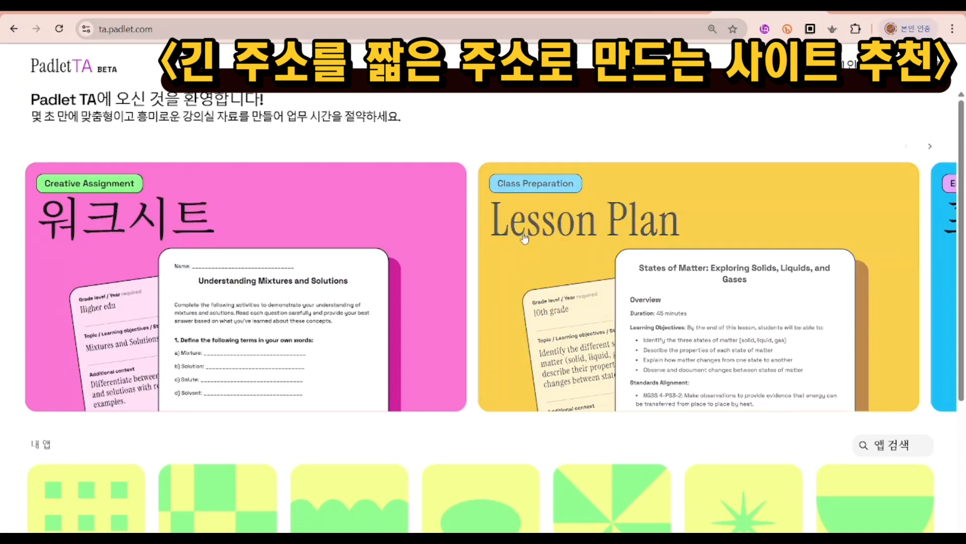
{"action": "scroll", "coordinate": [508, 257], "scroll_direction": "down", "scroll_amount": 5}
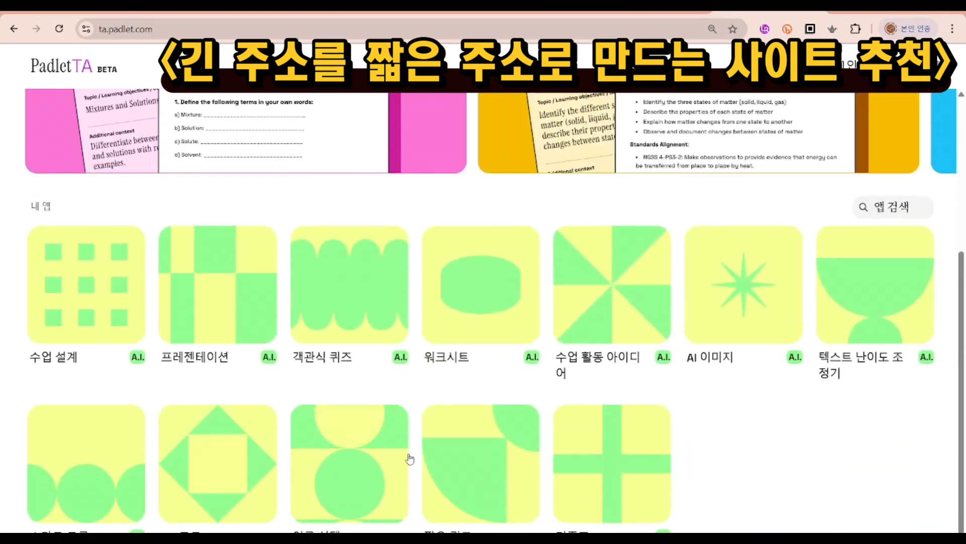
{"action": "left_click", "coordinate": [481, 460]}
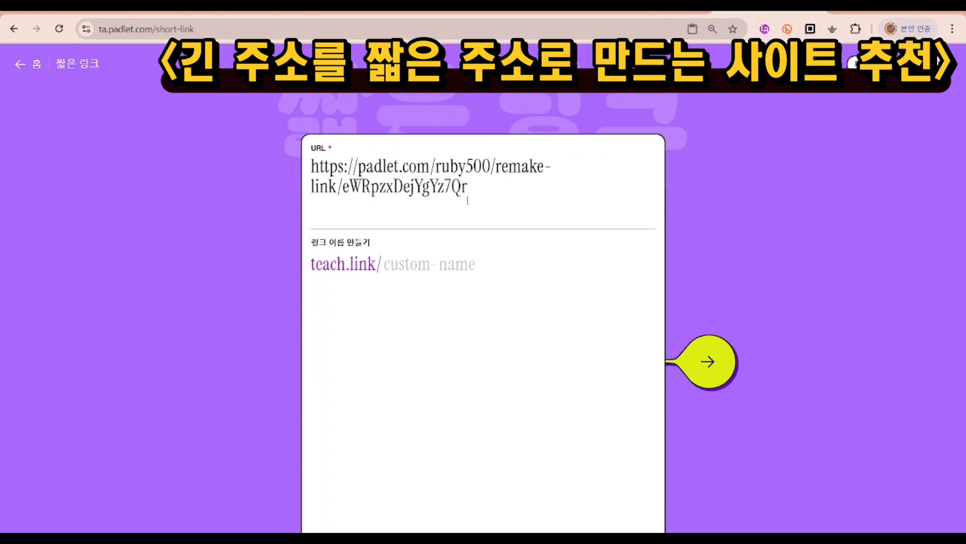
Step: Generate a short link for the duplication URL with the custom name "copychhs"
{"action": "left_click", "coordinate": [406, 264]}
{"action": "type", "text": "copy"}
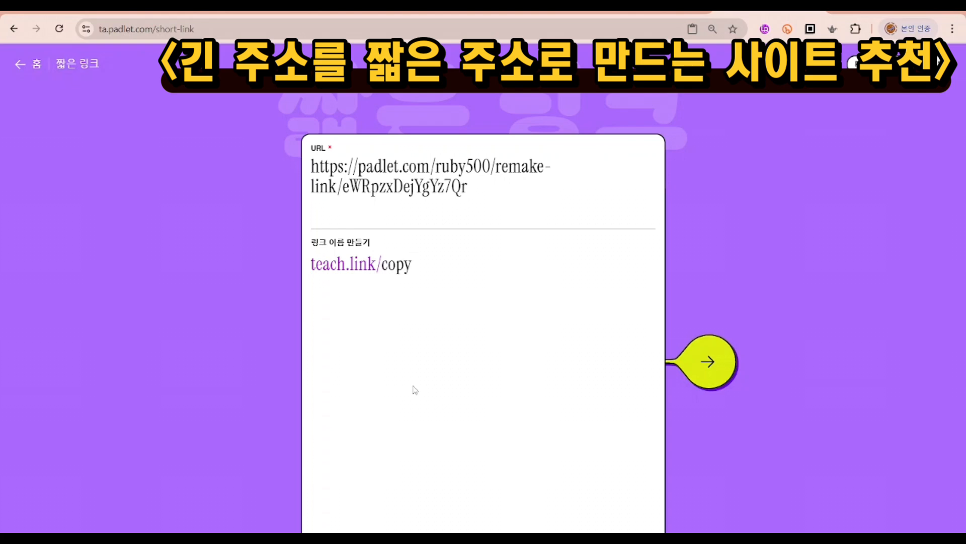
{"action": "type", "text": "chhs"}
{"action": "left_click", "coordinate": [729, 369]}
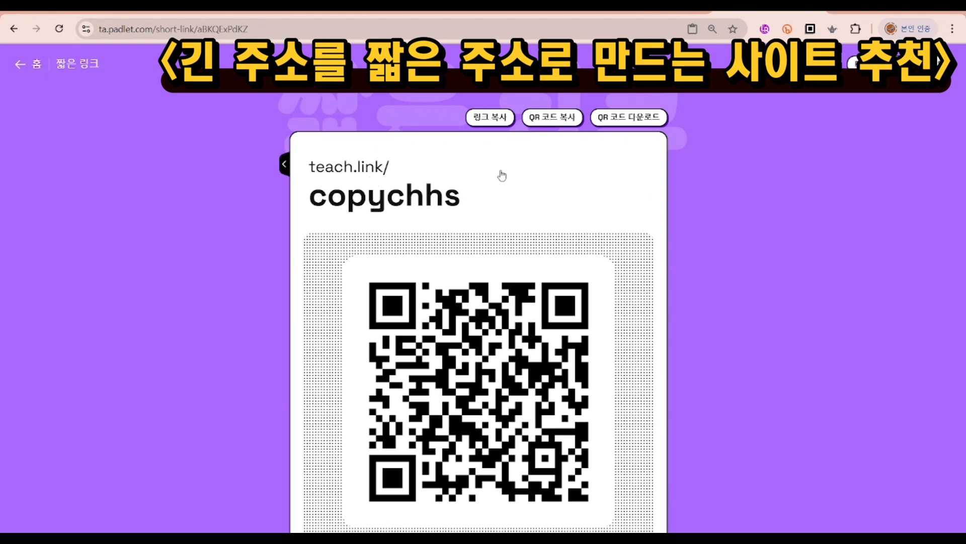
Step: Copy the teach.link/copychhs short link and load it in a new tab to duplicate the board
{"action": "left_click", "coordinate": [501, 119]}
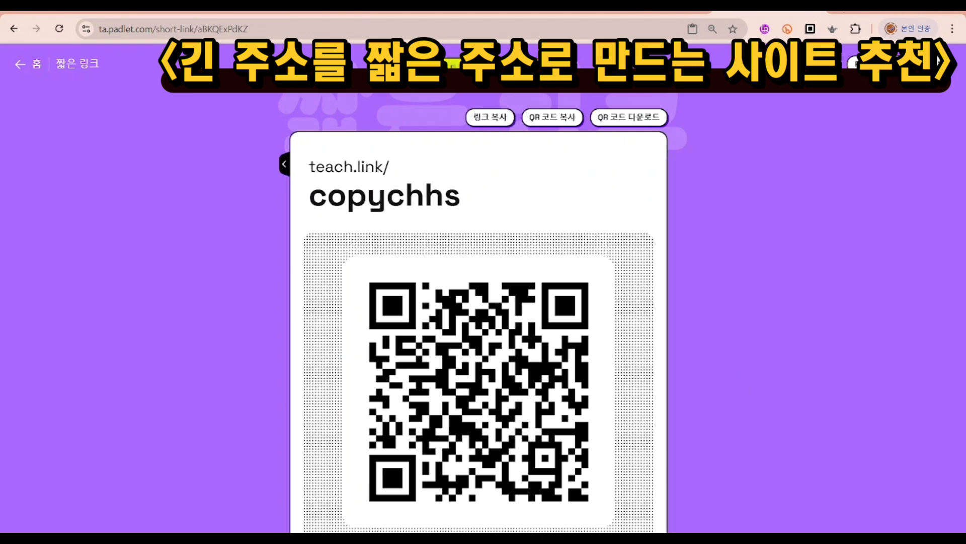
{"action": "key", "text": "ctrl+t"}
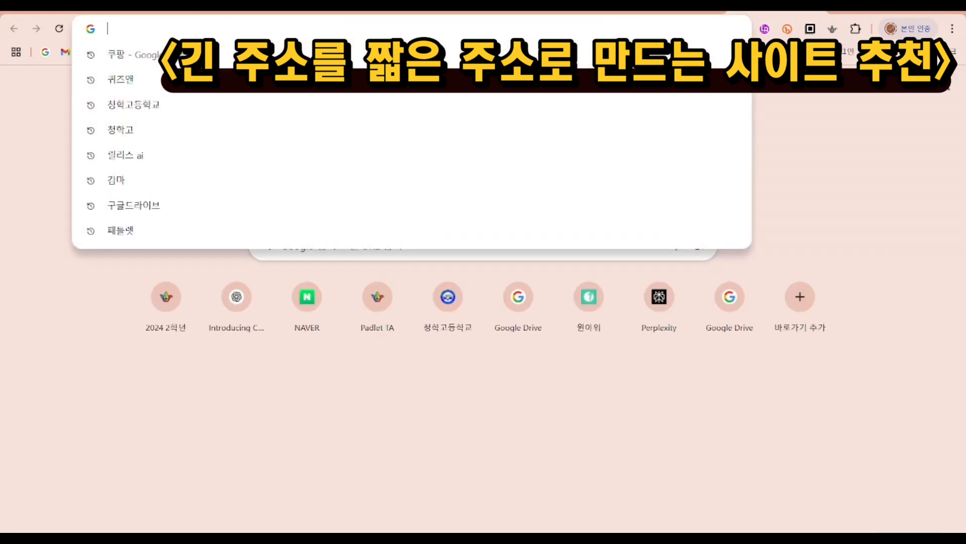
{"action": "type", "text": "https://teach.link/copychhs"}
{"action": "key", "text": "Return"}
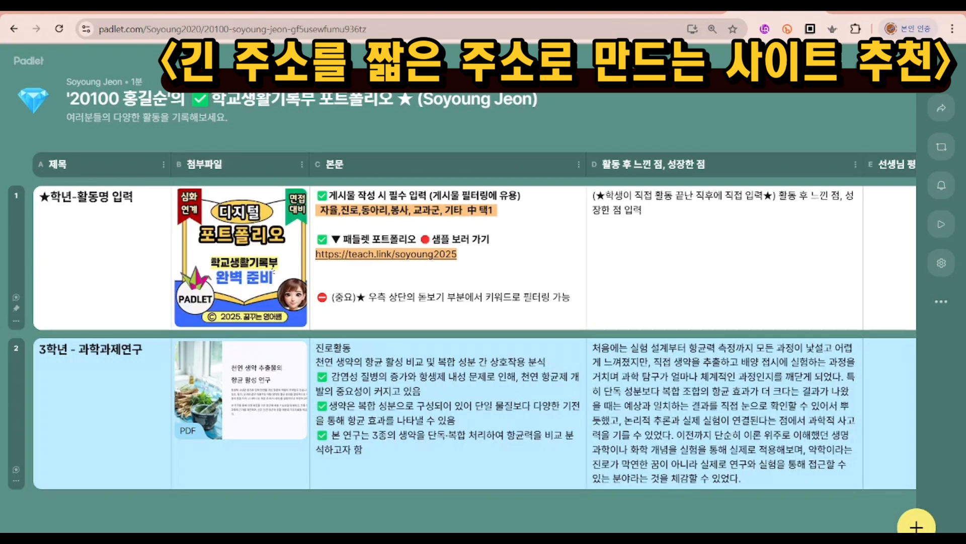
Step: Delete the sample post "3학년 - 과학과제연구" from the duplicated board
{"action": "mouse_move", "coordinate": [550, 539]}
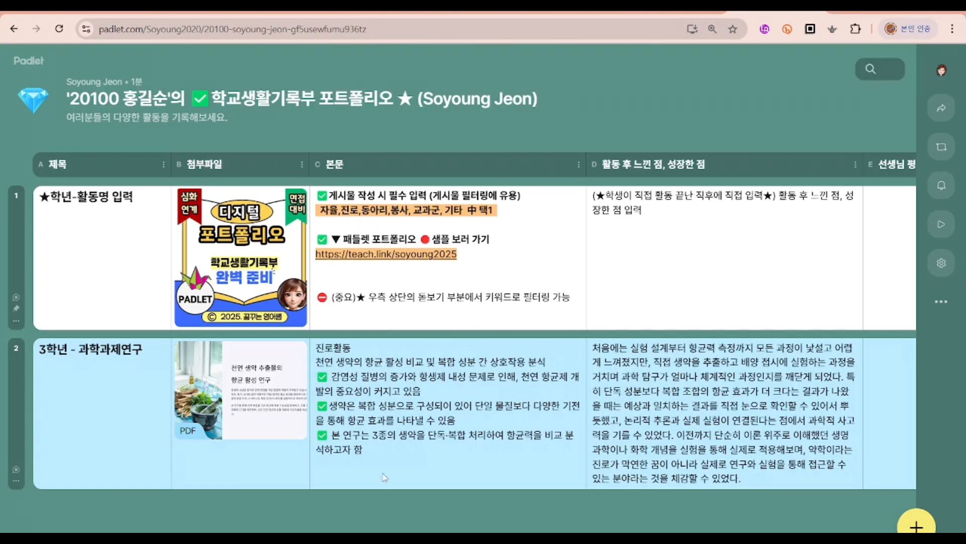
{"action": "left_click", "coordinate": [17, 483]}
{"action": "left_click", "coordinate": [80, 526]}
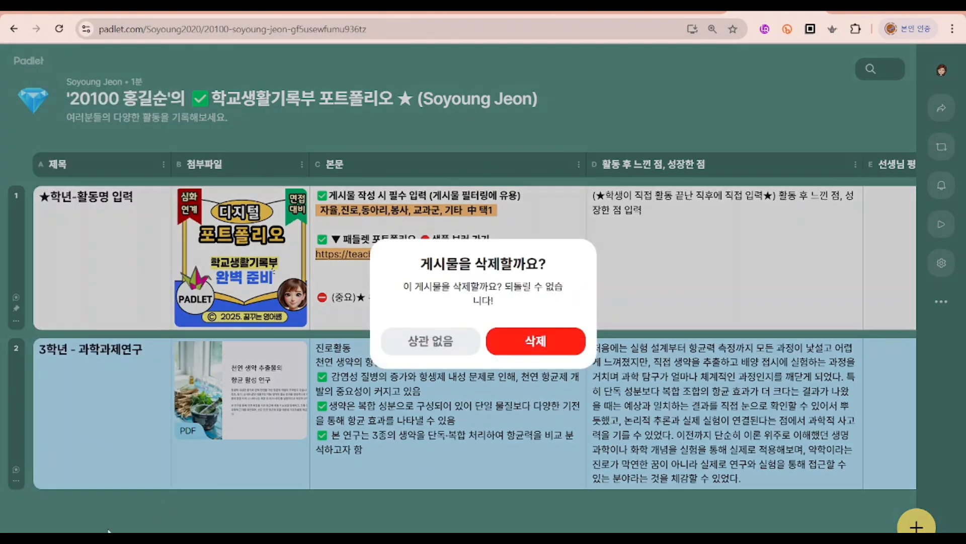
{"action": "left_click", "coordinate": [576, 343]}
Step: Delete the pinned guide post "★학년-활동명 입력" from the duplicated board
{"action": "left_click", "coordinate": [16, 321]}
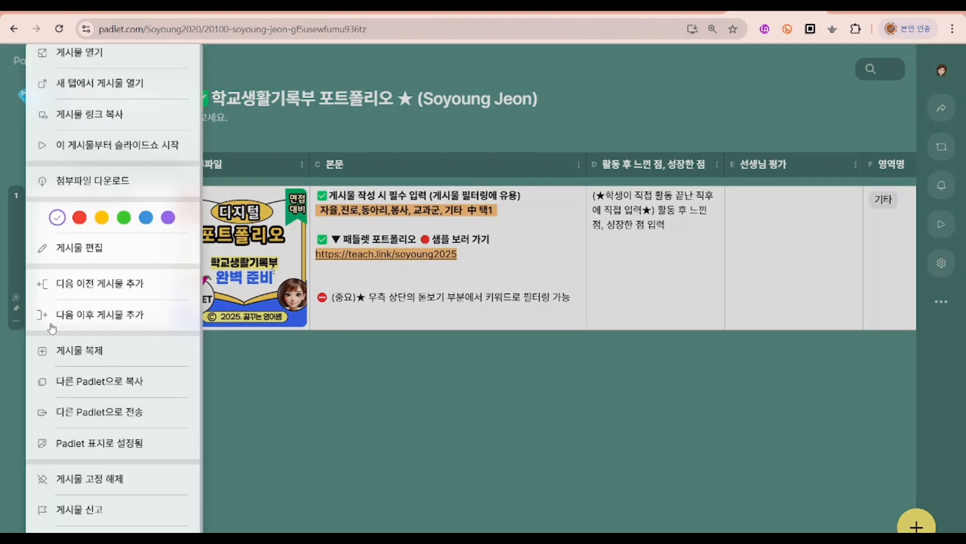
{"action": "left_click", "coordinate": [21, 205]}
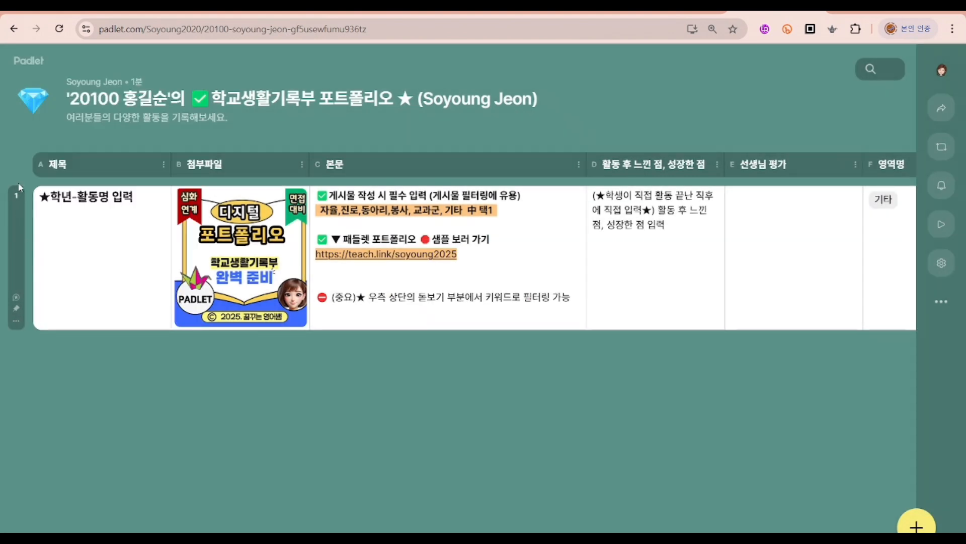
{"action": "left_click", "coordinate": [17, 321]}
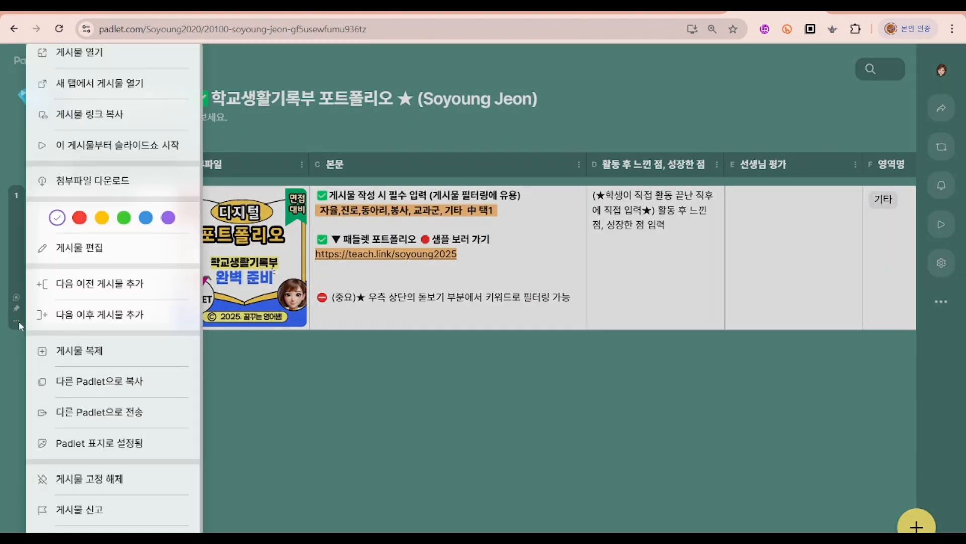
{"action": "left_click", "coordinate": [78, 537]}
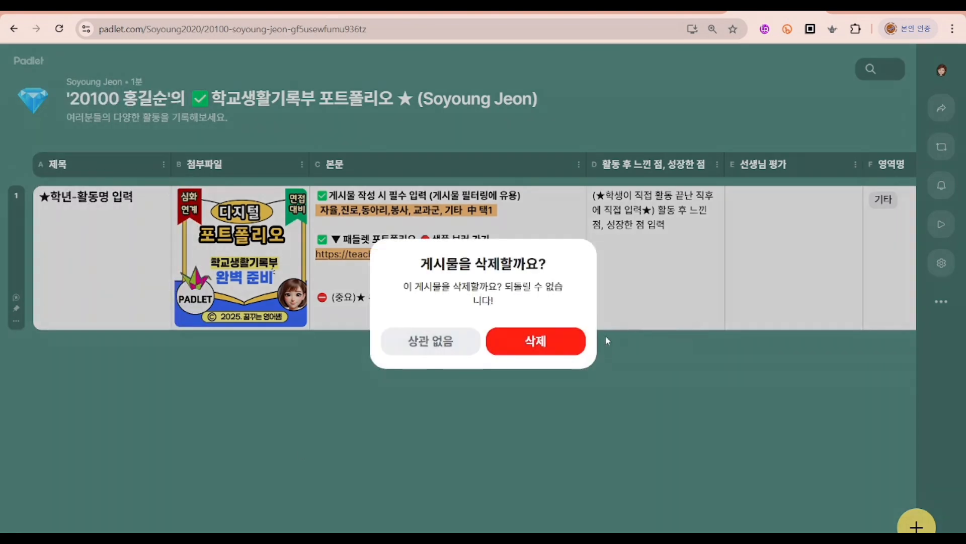
{"action": "left_click", "coordinate": [559, 346]}
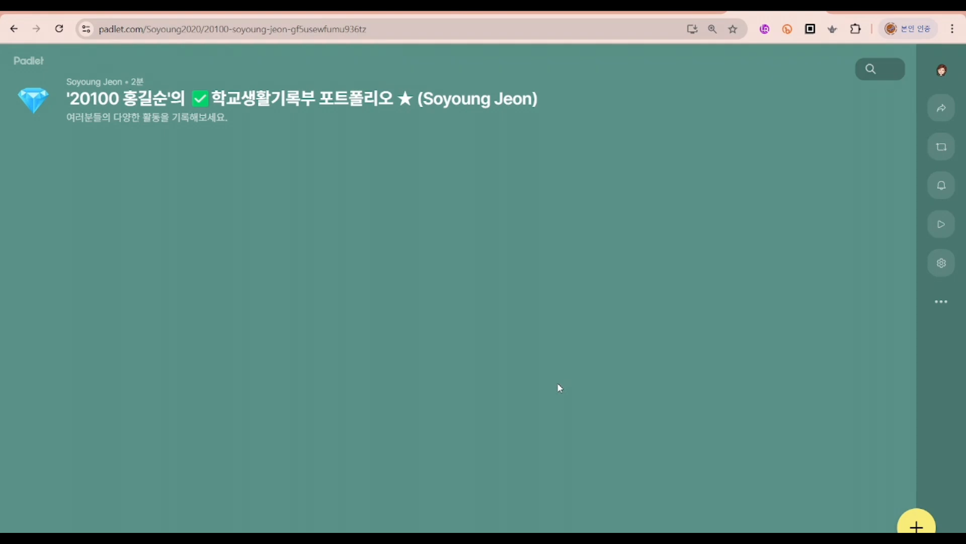
Step: Open a blank new post on the emptied board and check which fields students must fill in before publishing
{"action": "left_click", "coordinate": [916, 526]}
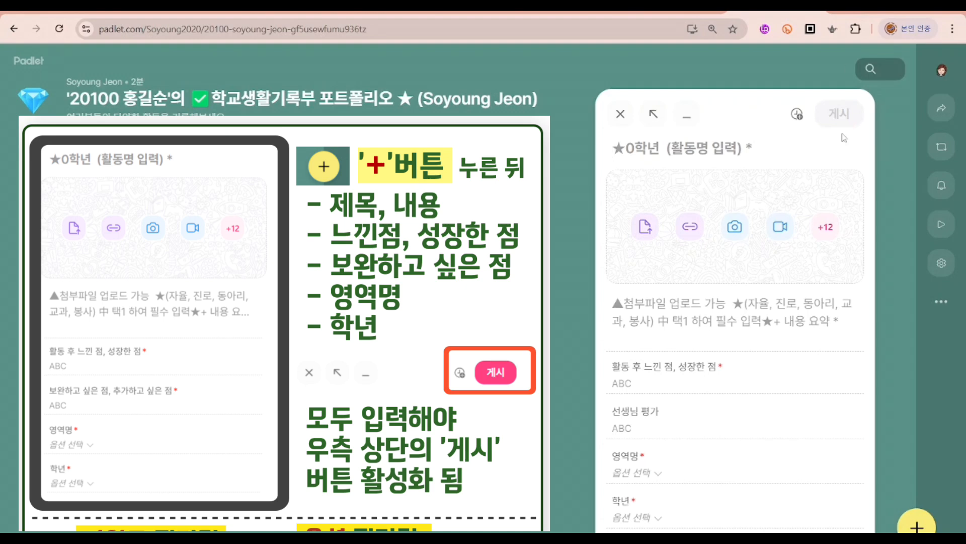
{"action": "mouse_move", "coordinate": [563, 538]}
{"action": "mouse_move", "coordinate": [522, 538]}
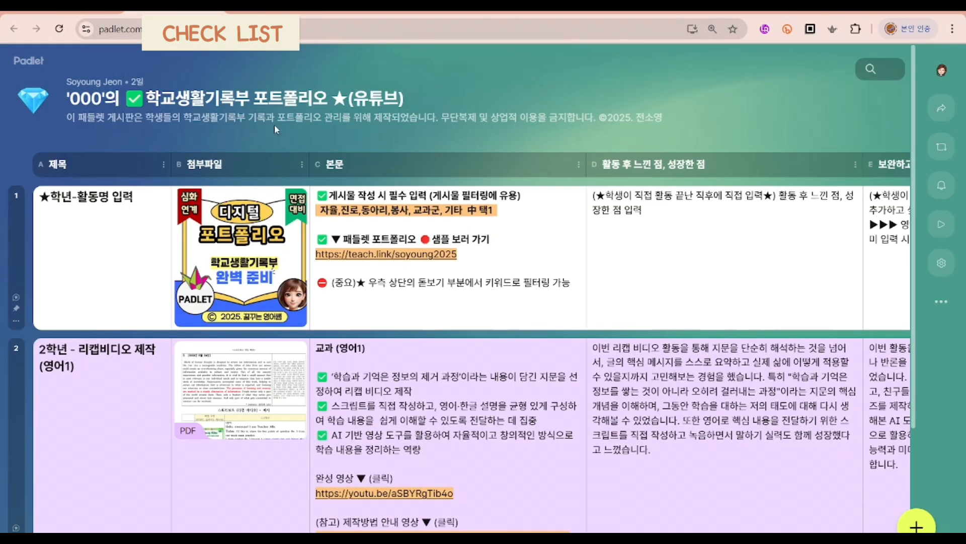
Step: Look through the '000' 학교생활기록부 포트폴리오 board and the posts on the view-only (보기전용) sample board
{"action": "scroll", "coordinate": [274, 130], "scroll_direction": "down", "scroll_amount": 4}
{"action": "scroll", "coordinate": [274, 130], "scroll_direction": "up", "scroll_amount": 4}
{"action": "left_click", "coordinate": [113, 14]}
{"action": "left_click", "coordinate": [487, 336]}
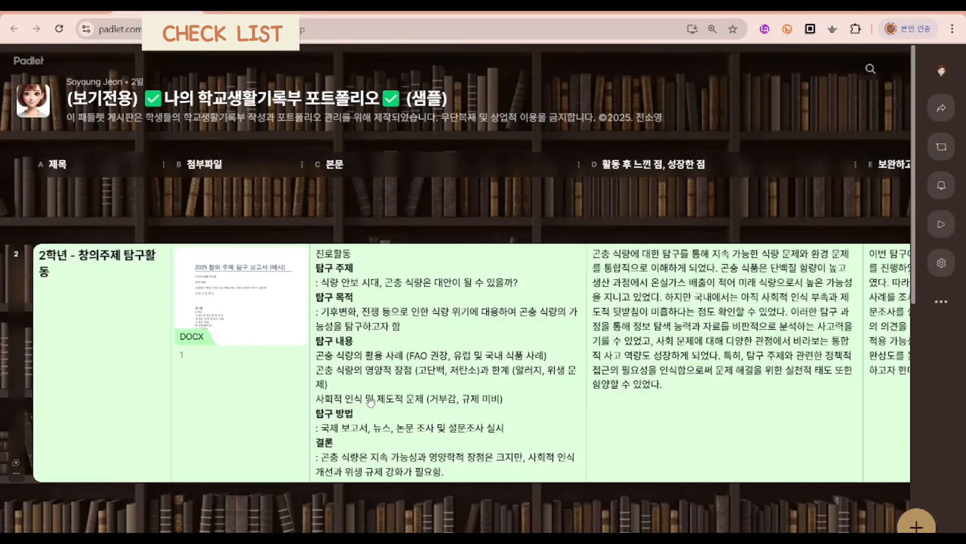
{"action": "scroll", "coordinate": [414, 378], "scroll_direction": "down", "scroll_amount": 4}
{"action": "scroll", "coordinate": [416, 379], "scroll_direction": "up", "scroll_amount": 4}
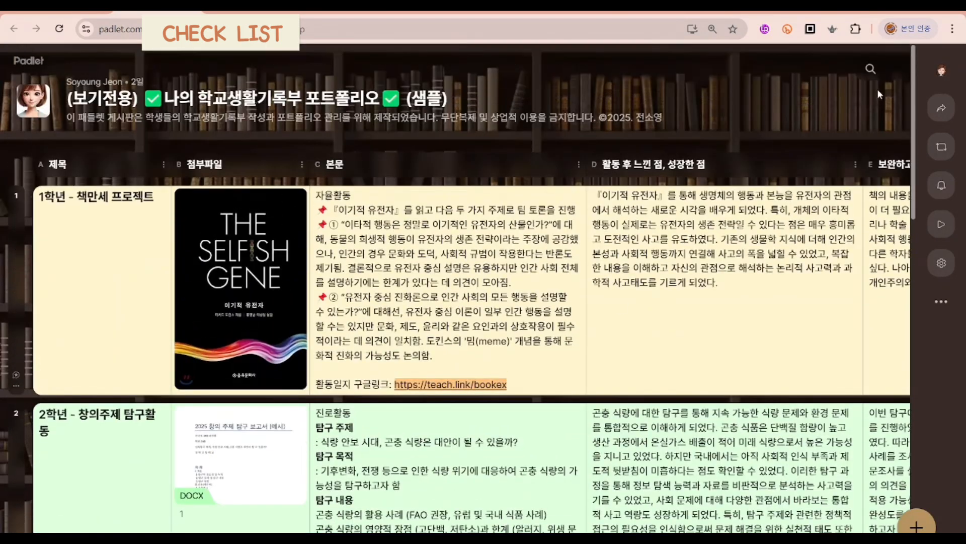
Step: Search the sample board's posts for "탐구" and look through the matching posts
{"action": "left_click", "coordinate": [871, 69]}
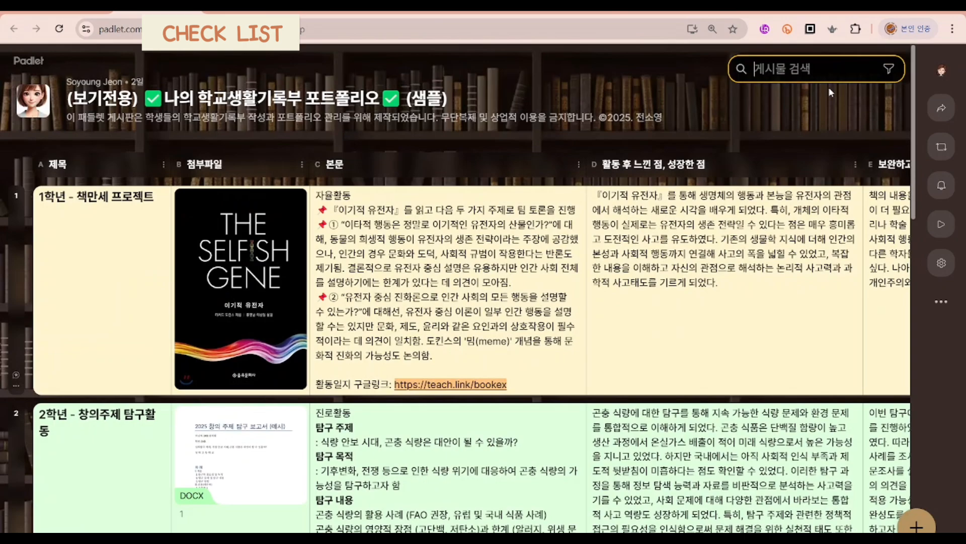
{"action": "type", "text": "ㅌ"}
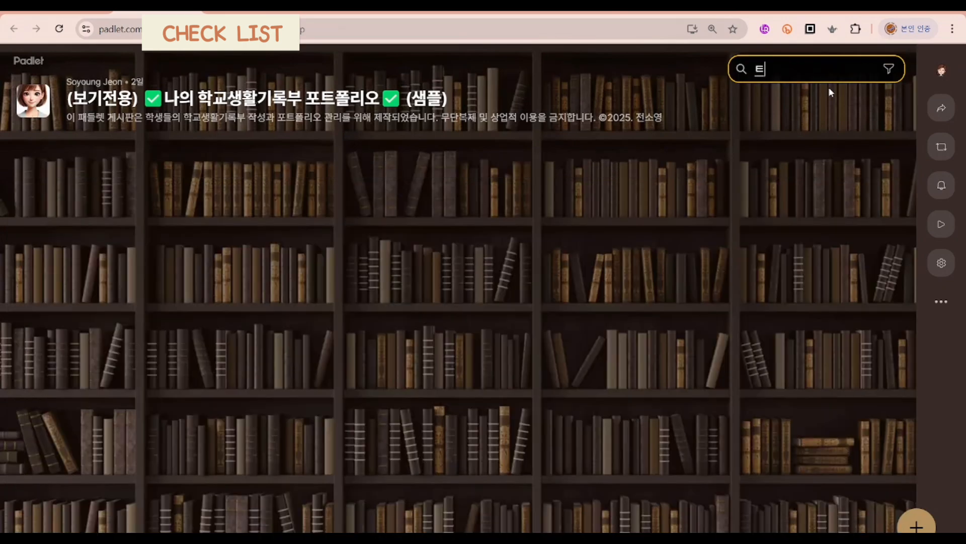
{"action": "type", "text": "ㅏㅁ구"}
{"action": "scroll", "coordinate": [669, 184], "scroll_direction": "down", "scroll_amount": 7}
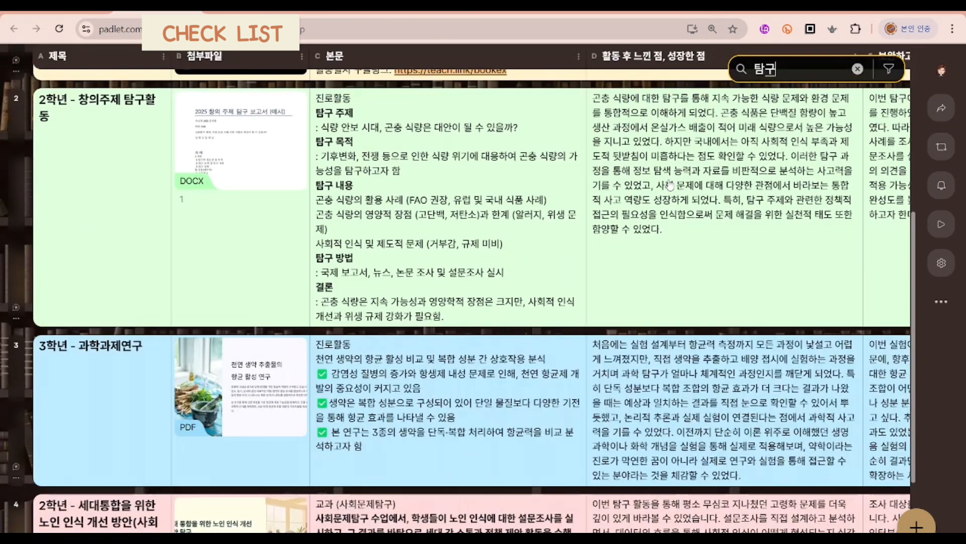
{"action": "scroll", "coordinate": [669, 184], "scroll_direction": "down", "scroll_amount": 3}
{"action": "scroll", "coordinate": [684, 211], "scroll_direction": "up", "scroll_amount": 10}
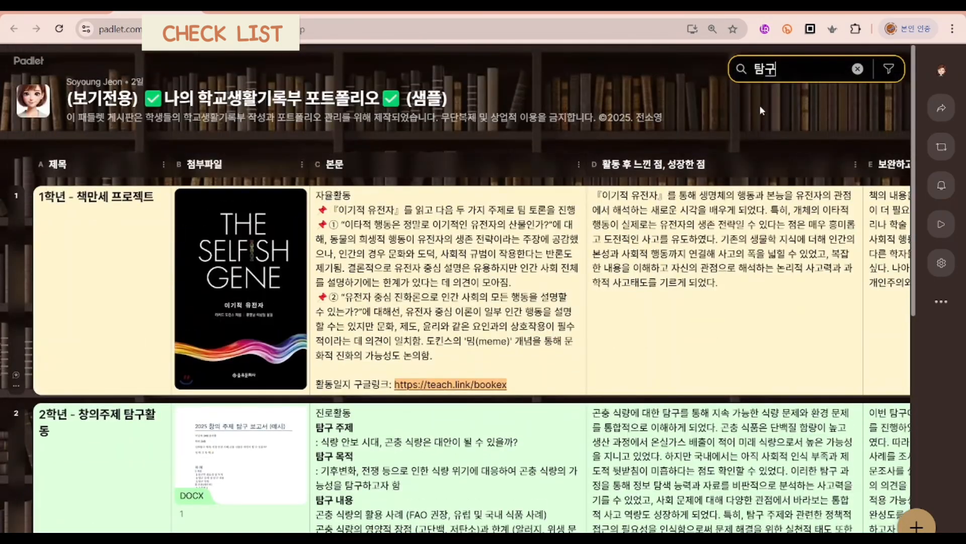
Step: Search the sample board's posts for "봉사" instead, review the matching posts across their columns, and clear the search
{"action": "key", "text": "BackSpace"}
{"action": "key", "text": "BackSpace"}
{"action": "key", "text": "BackSpace"}
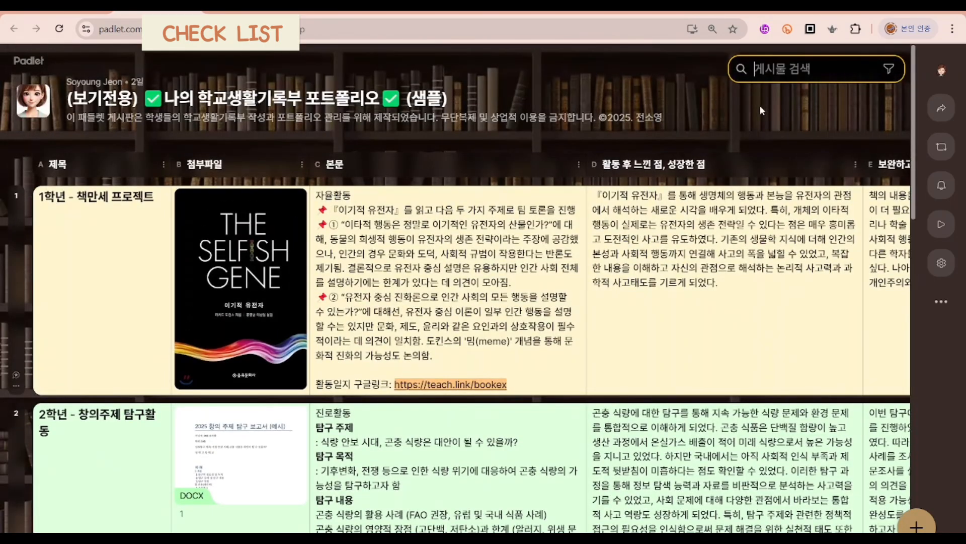
{"action": "type", "text": "봉사"}
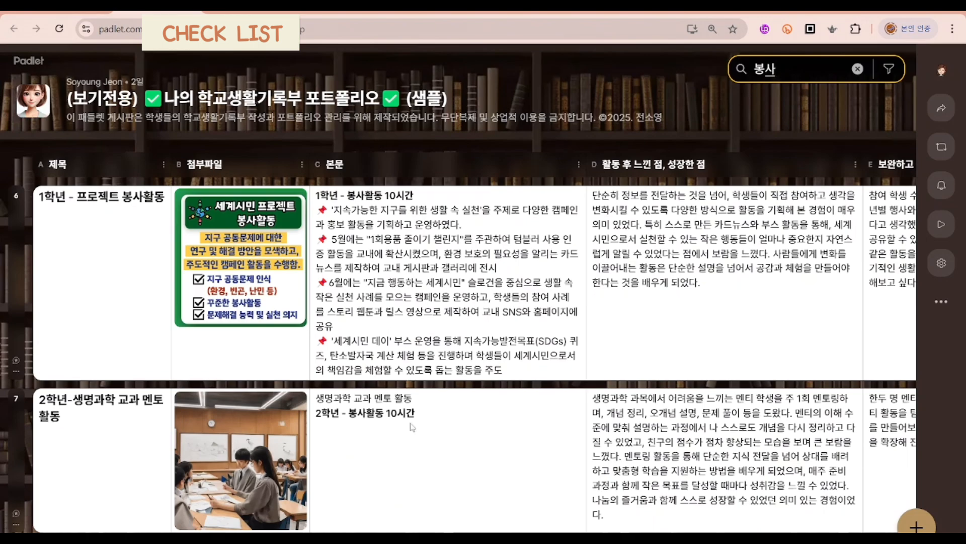
{"action": "type", "text": "ㅎ"}
{"action": "scroll", "coordinate": [448, 352], "scroll_direction": "right", "scroll_amount": 16}
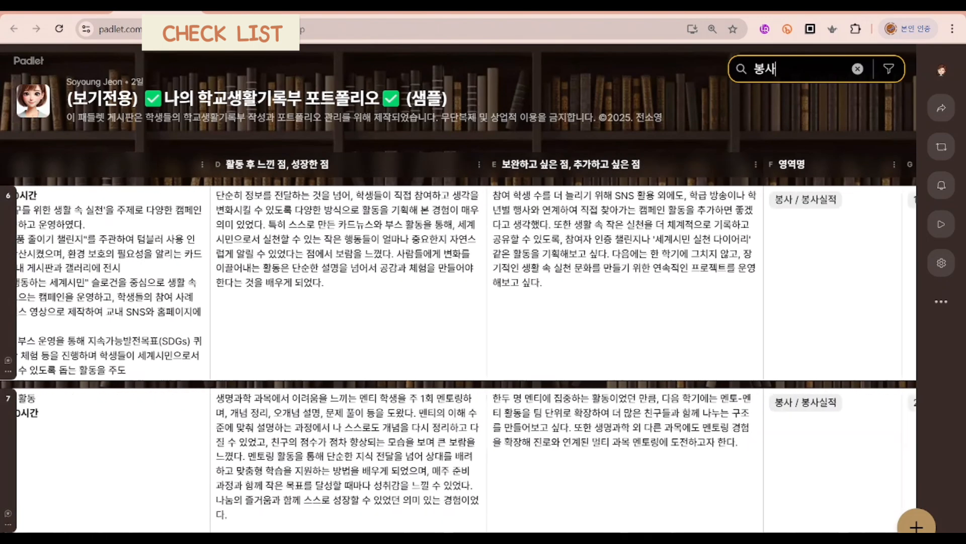
{"action": "scroll", "coordinate": [448, 353], "scroll_direction": "left", "scroll_amount": 4}
{"action": "scroll", "coordinate": [448, 352], "scroll_direction": "left", "scroll_amount": 6}
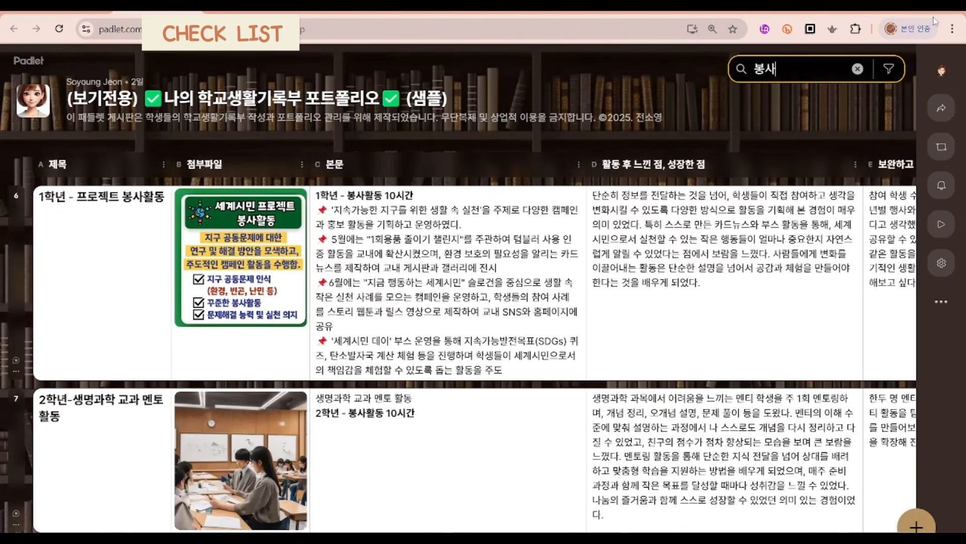
{"action": "left_click", "coordinate": [857, 69]}
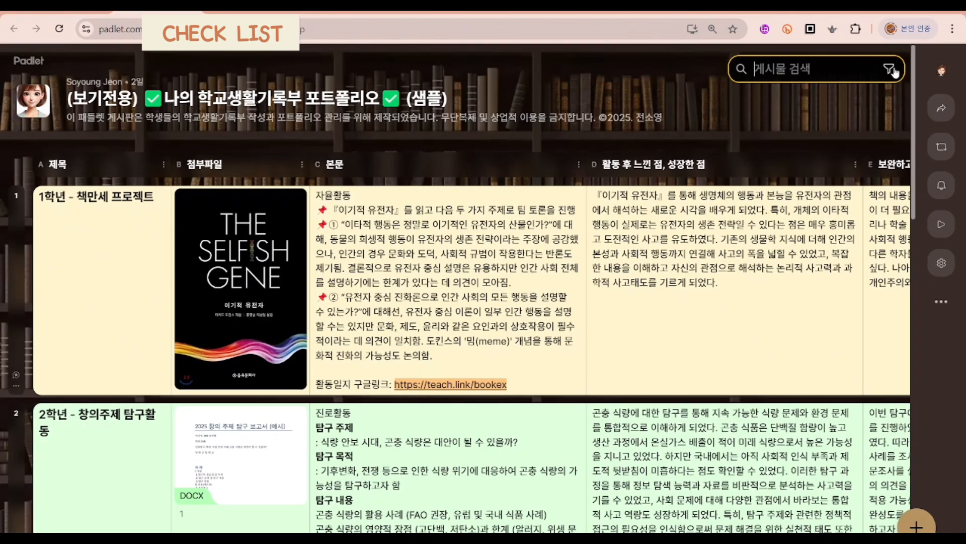
Step: Filter the sample board's posts by the 진로 area
{"action": "left_click", "coordinate": [891, 70]}
{"action": "scroll", "coordinate": [820, 246], "scroll_direction": "down", "scroll_amount": 2}
{"action": "scroll", "coordinate": [818, 244], "scroll_direction": "up", "scroll_amount": 2}
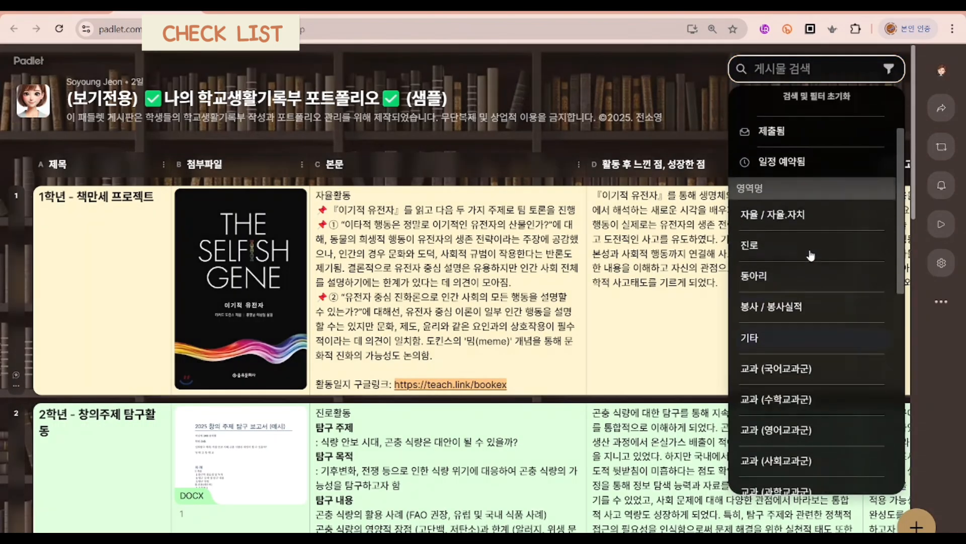
{"action": "scroll", "coordinate": [800, 236], "scroll_direction": "down", "scroll_amount": 2}
{"action": "scroll", "coordinate": [795, 232], "scroll_direction": "up", "scroll_amount": 1}
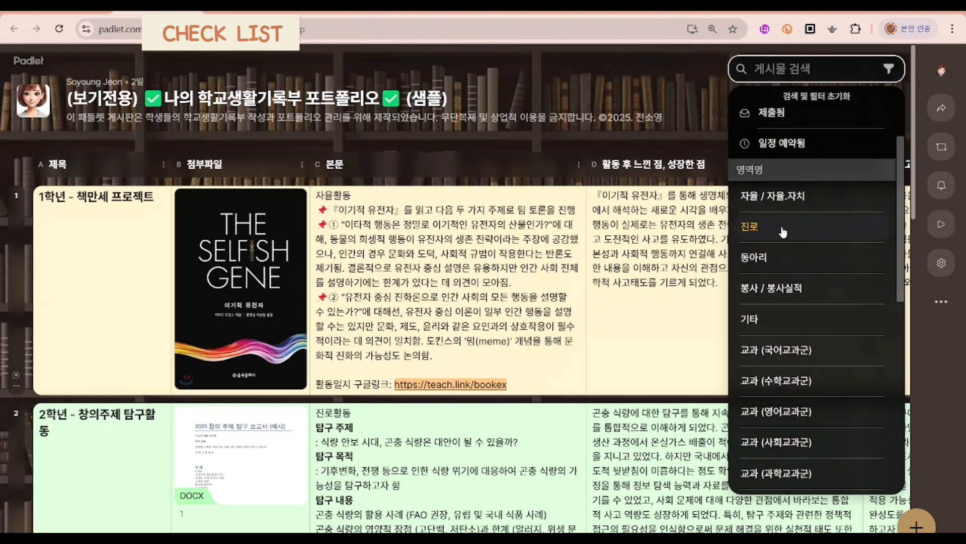
{"action": "left_click", "coordinate": [782, 226]}
Step: Narrow the 진로 posts to 2학년, 1학년 and 3학년 one after another, then clear the grade filter
{"action": "scroll", "coordinate": [795, 407], "scroll_direction": "down", "scroll_amount": 1}
{"action": "scroll", "coordinate": [798, 403], "scroll_direction": "down", "scroll_amount": 5}
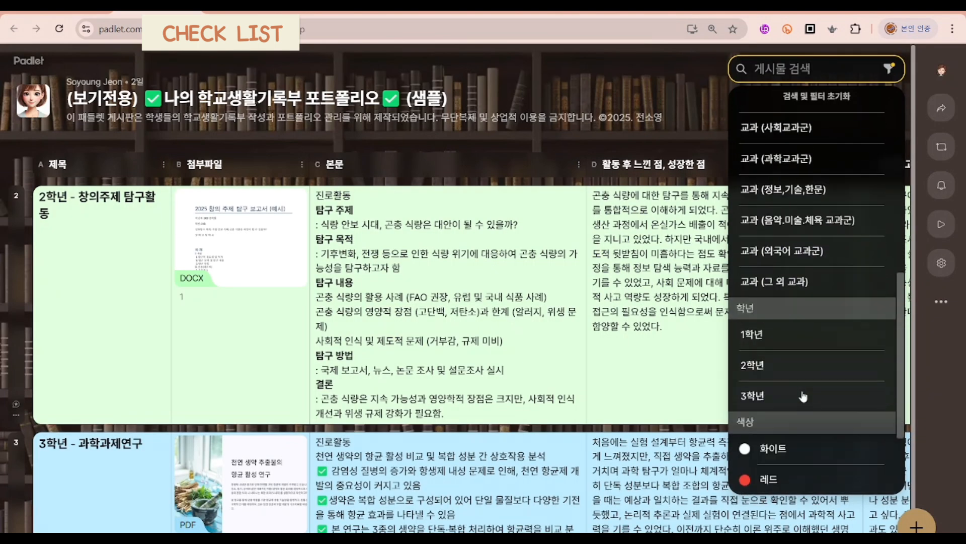
{"action": "left_click", "coordinate": [812, 372]}
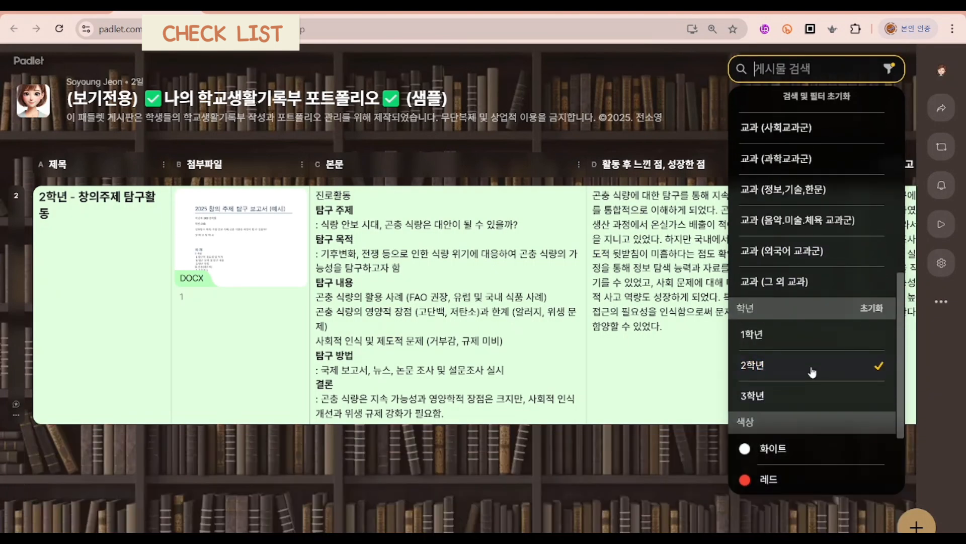
{"action": "left_click", "coordinate": [812, 372]}
{"action": "left_click", "coordinate": [828, 336]}
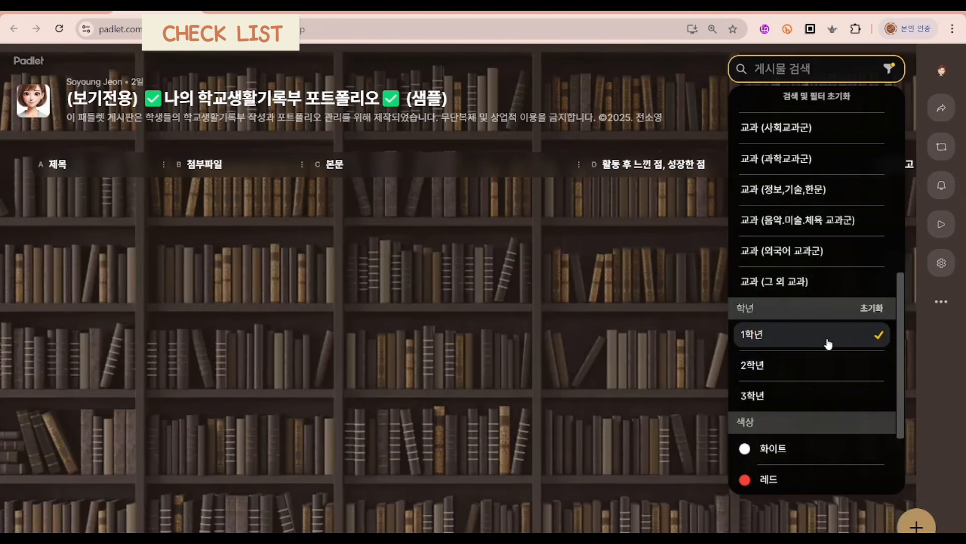
{"action": "left_click", "coordinate": [829, 344]}
{"action": "left_click", "coordinate": [828, 400]}
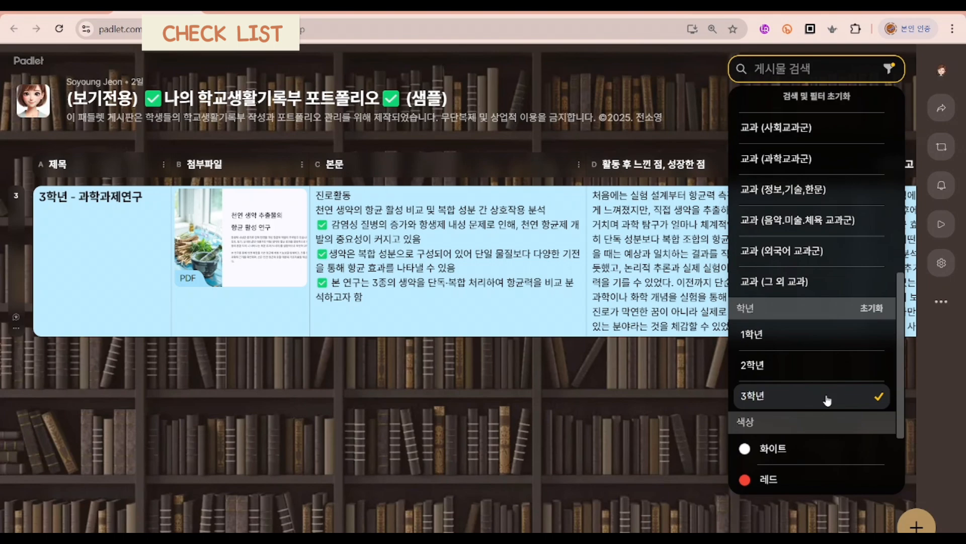
{"action": "left_click", "coordinate": [828, 400]}
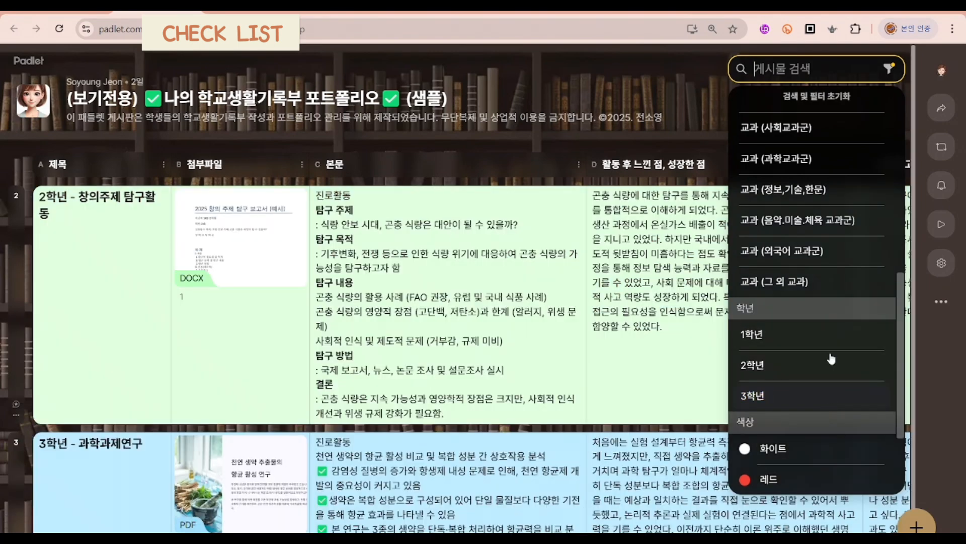
Step: Replace the 진로 area filter with 교과 (외국어 교과군)
{"action": "left_click", "coordinate": [837, 257]}
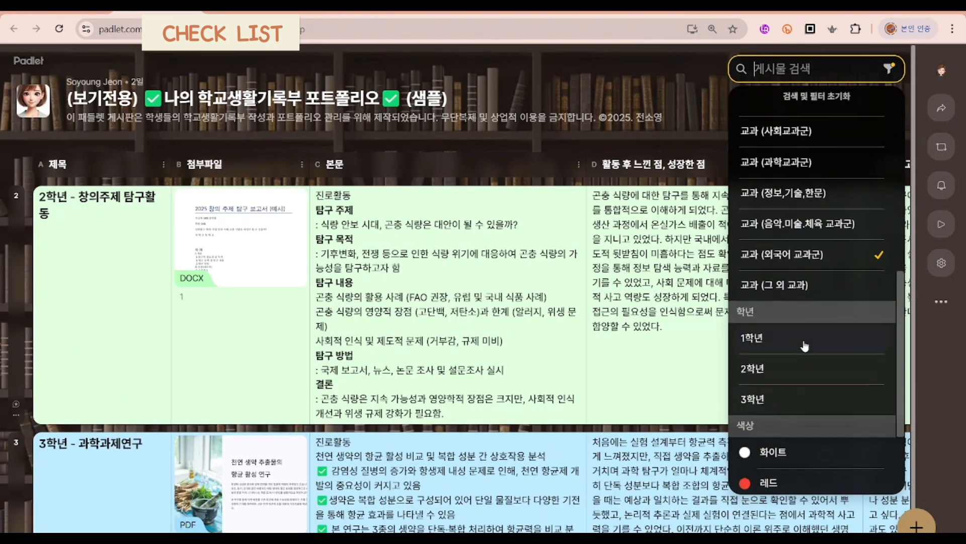
{"action": "scroll", "coordinate": [806, 343], "scroll_direction": "up", "scroll_amount": 5}
{"action": "scroll", "coordinate": [807, 342], "scroll_direction": "up", "scroll_amount": 3}
{"action": "left_click", "coordinate": [804, 290]}
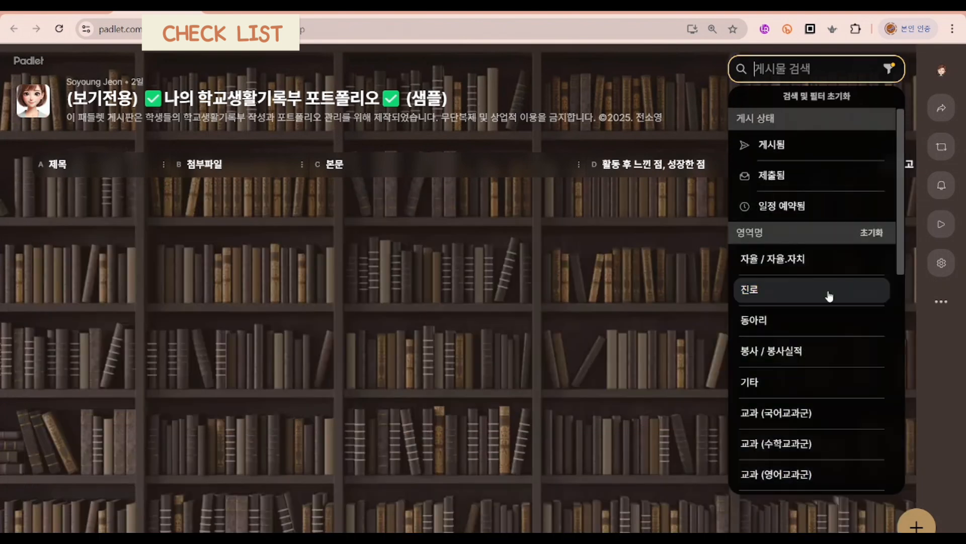
Step: Filter the posts by 교과 (영어교과군) instead of 외국어 교과군 and close the filter list
{"action": "scroll", "coordinate": [794, 349], "scroll_direction": "down", "scroll_amount": 3}
{"action": "scroll", "coordinate": [815, 302], "scroll_direction": "up", "scroll_amount": 3}
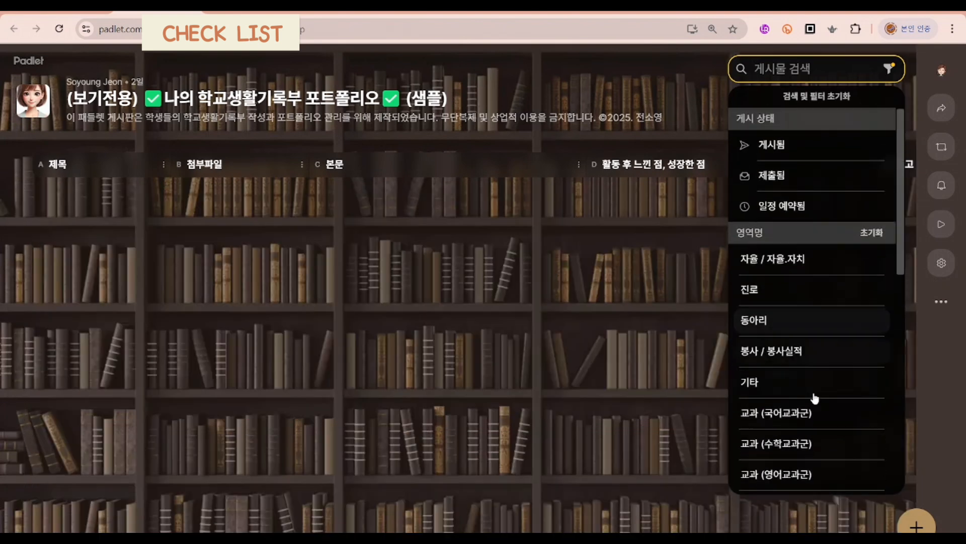
{"action": "scroll", "coordinate": [815, 394], "scroll_direction": "down", "scroll_amount": 4}
{"action": "left_click", "coordinate": [839, 287]}
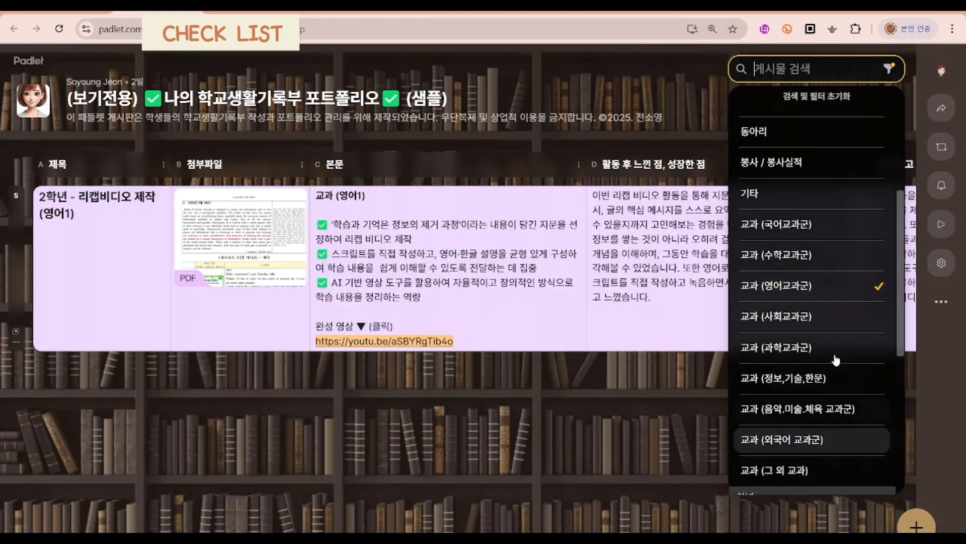
{"action": "scroll", "coordinate": [836, 361], "scroll_direction": "up", "scroll_amount": 3}
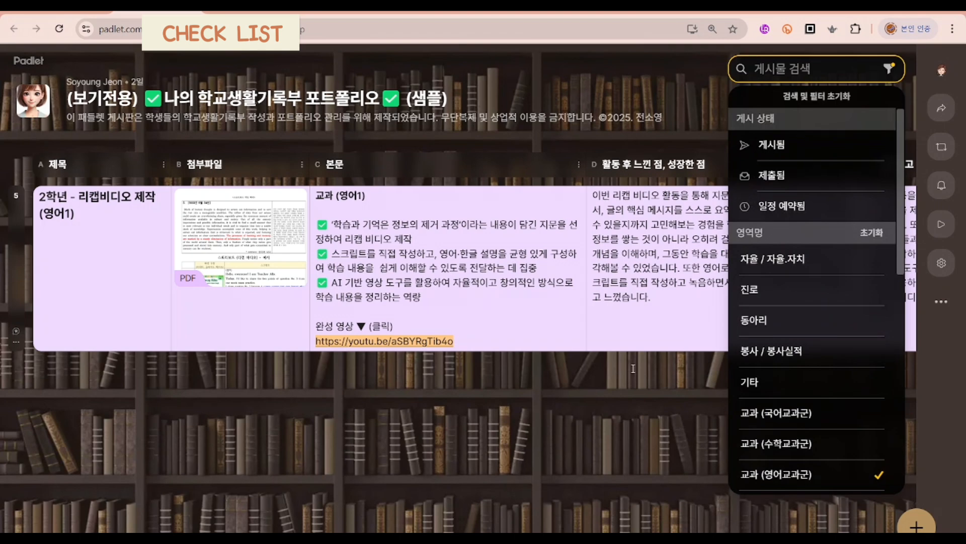
{"action": "left_click", "coordinate": [682, 388]}
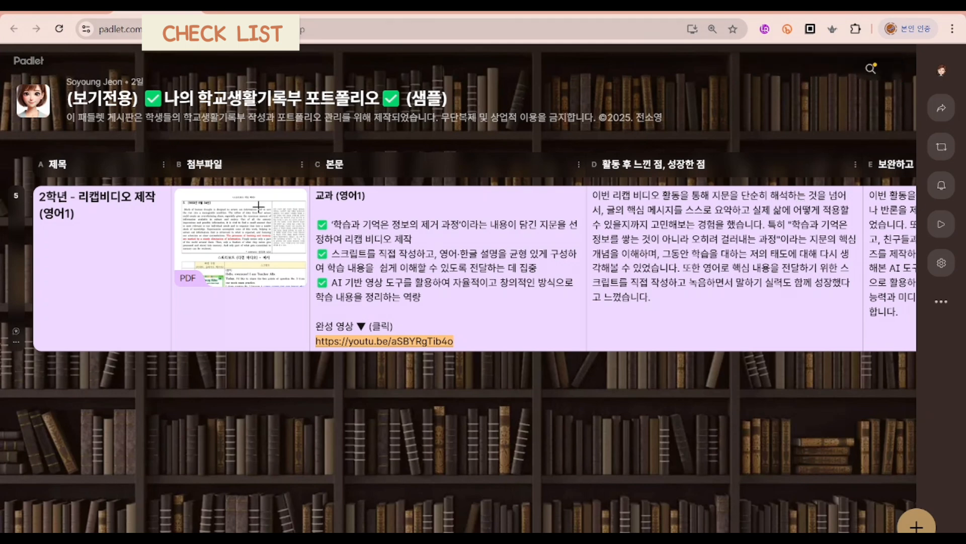
Step: Capture a screenshot of the filtered 2학년 - 리캡비디오 제작 (영어1) post and send it as an image in a new ChatGPT chat
{"action": "key", "text": "super+shift+s"}
{"action": "left_click_drag", "start_coordinate": [160, 131], "coordinate": [860, 376]}
{"action": "left_click", "coordinate": [513, 11]}
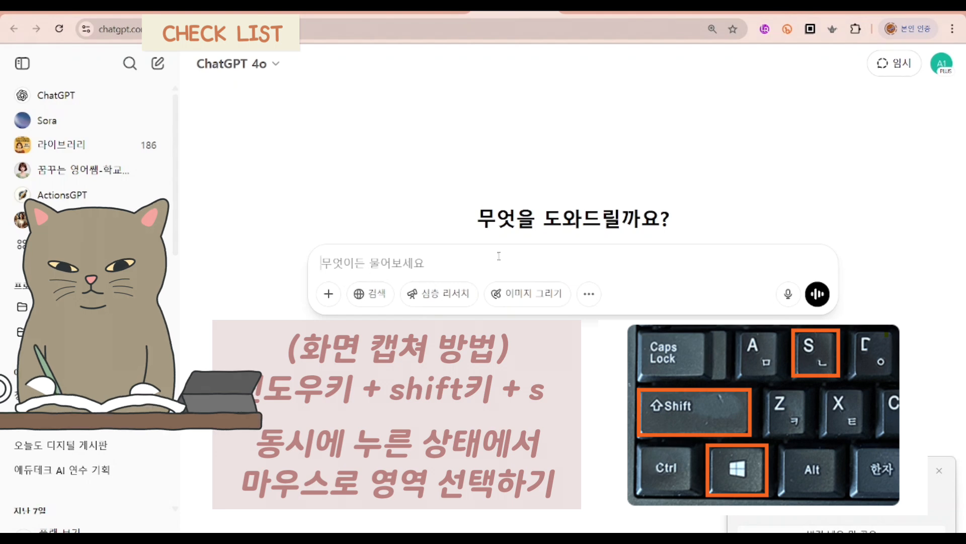
{"action": "key", "text": "ctrl+v"}
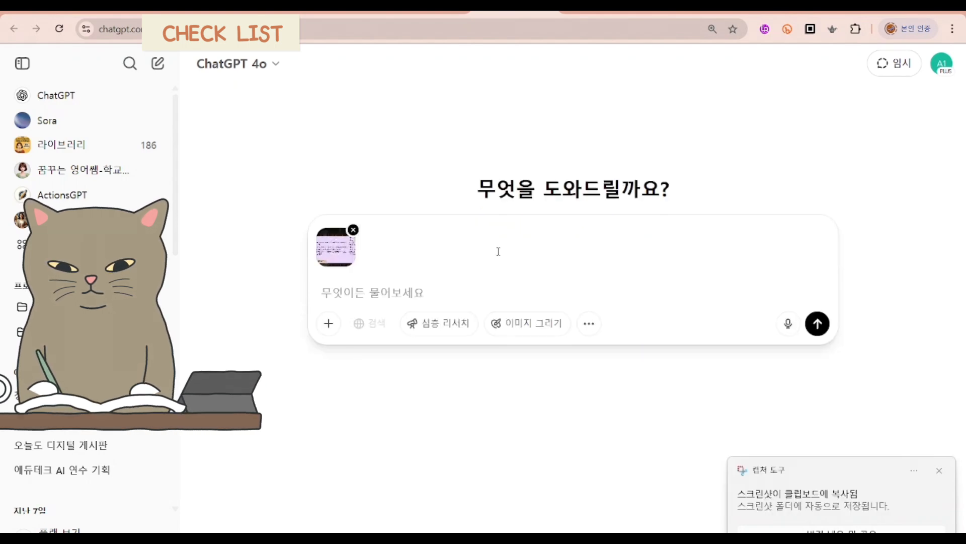
{"action": "key", "text": "Return"}
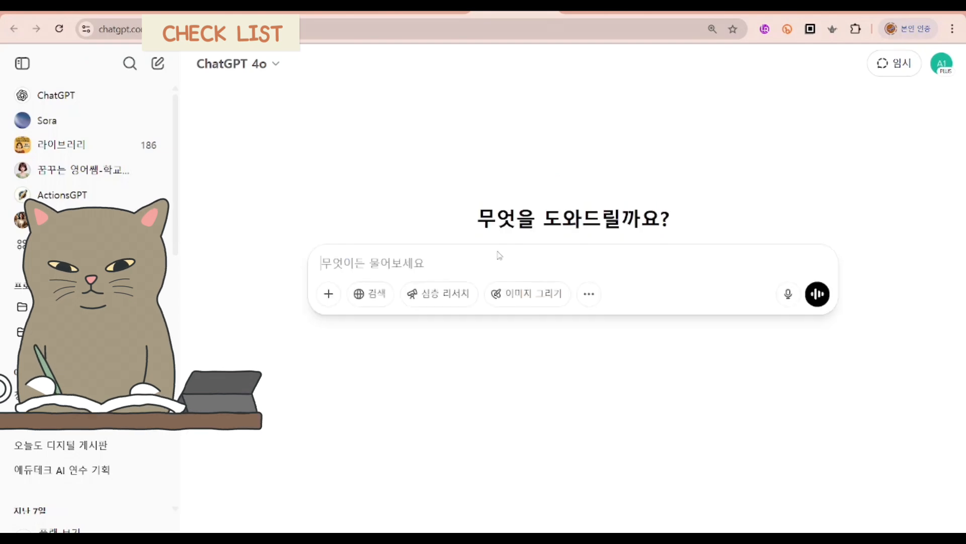